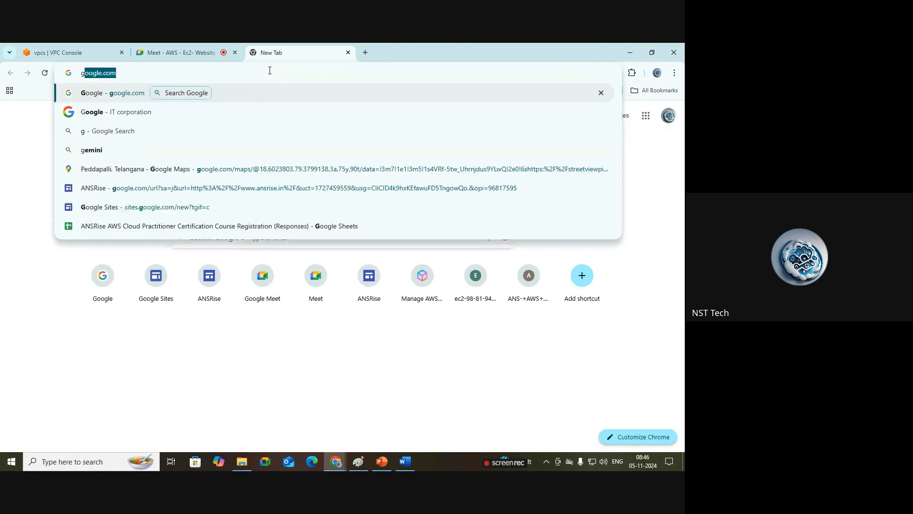
Step: Search Google for aws ec2 instance types
key(Return)
click(306, 238)
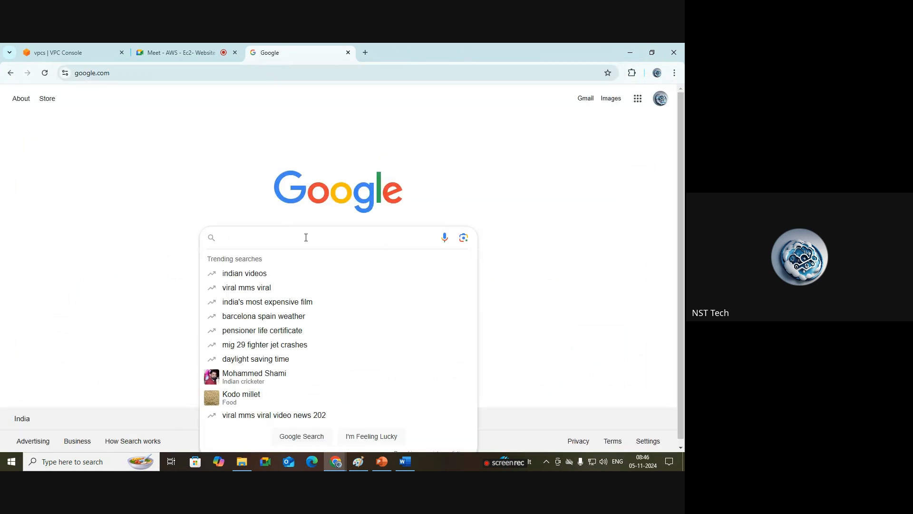
text(aws ec2 inst)
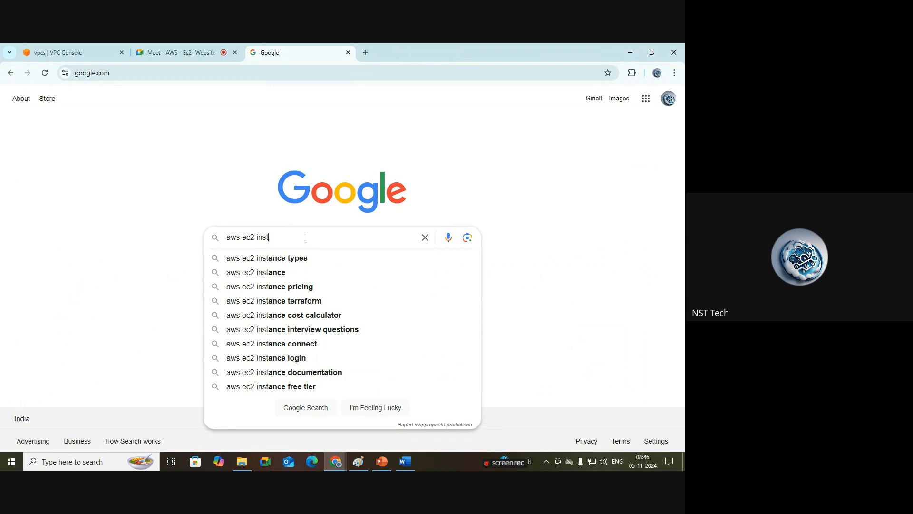
click(315, 258)
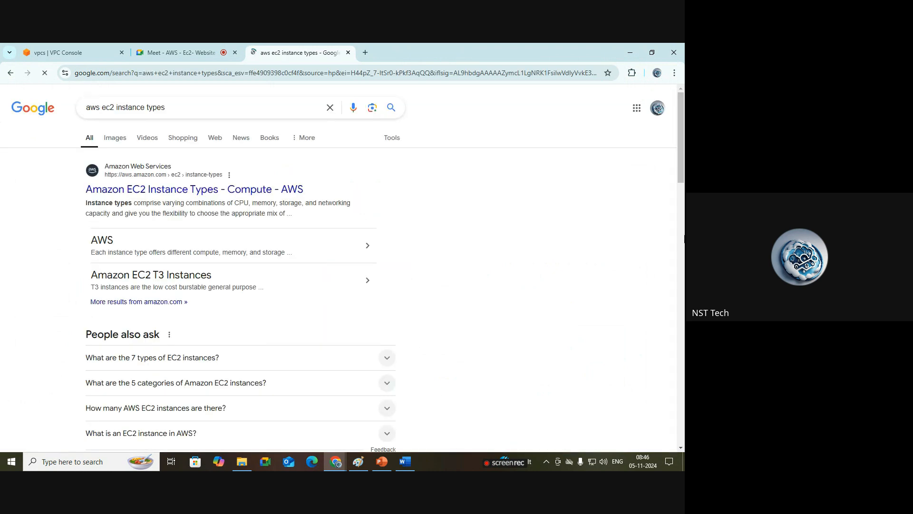
Step: Open the Amazon EC2 Instance Types page from the results and dismiss the chat prompt
click(280, 189)
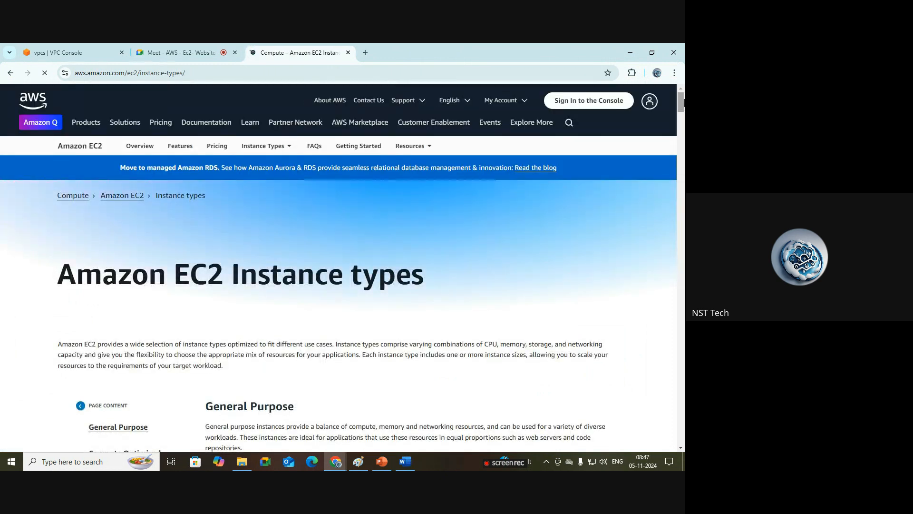
scroll(681, 107, down, 5)
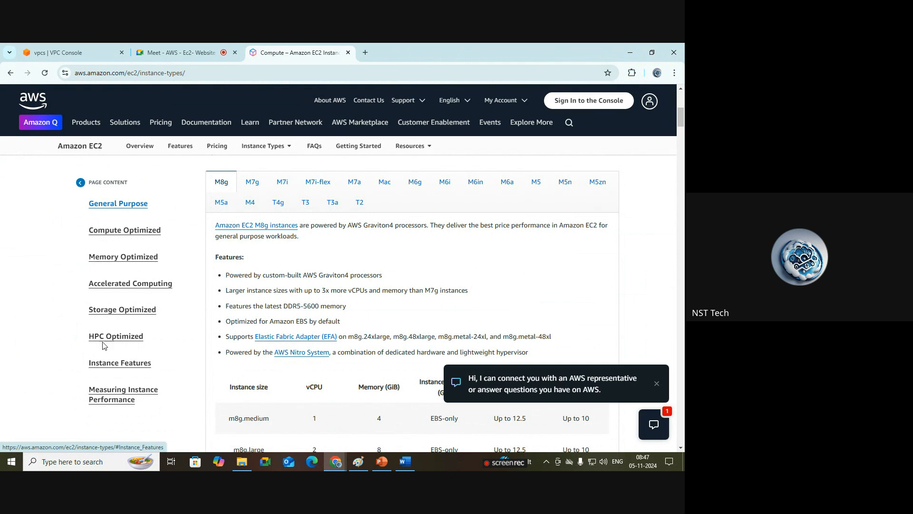
click(657, 383)
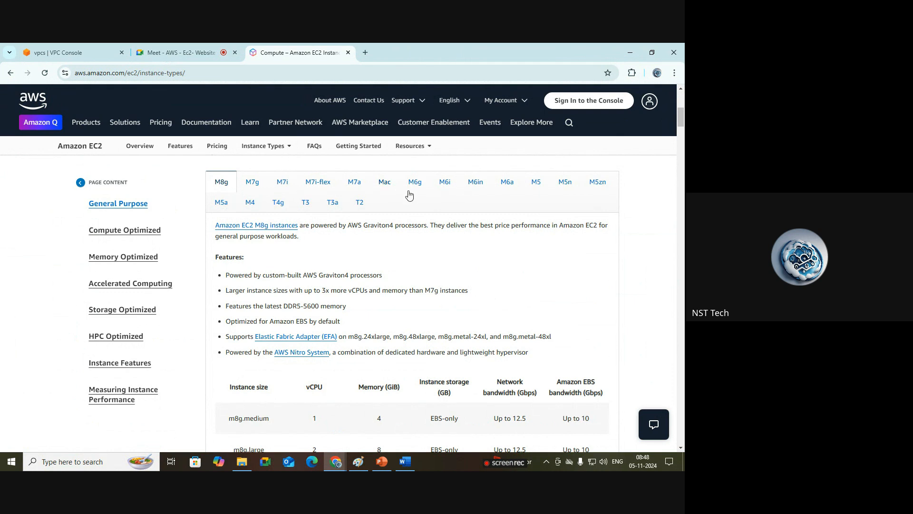
Step: Browse the Compute Optimized, Memory Optimized, Storage Optimized and General Purpose instance categories
click(145, 231)
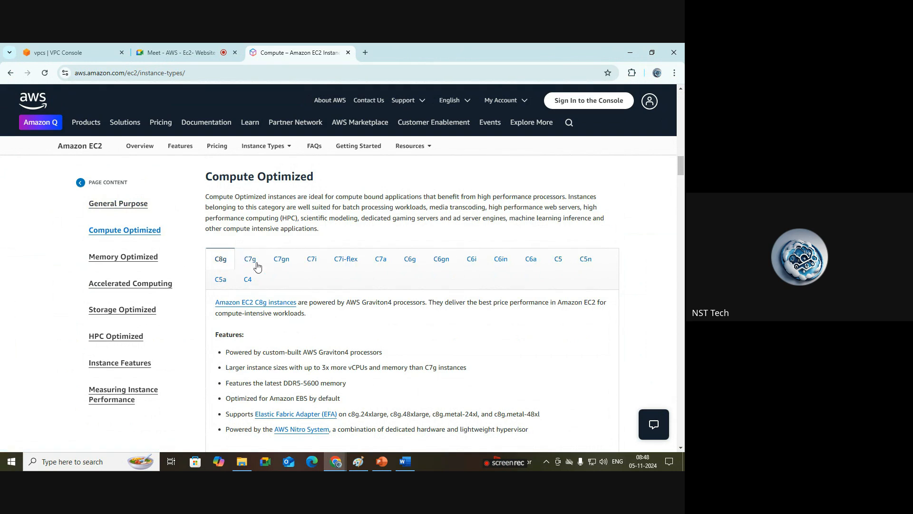
click(129, 259)
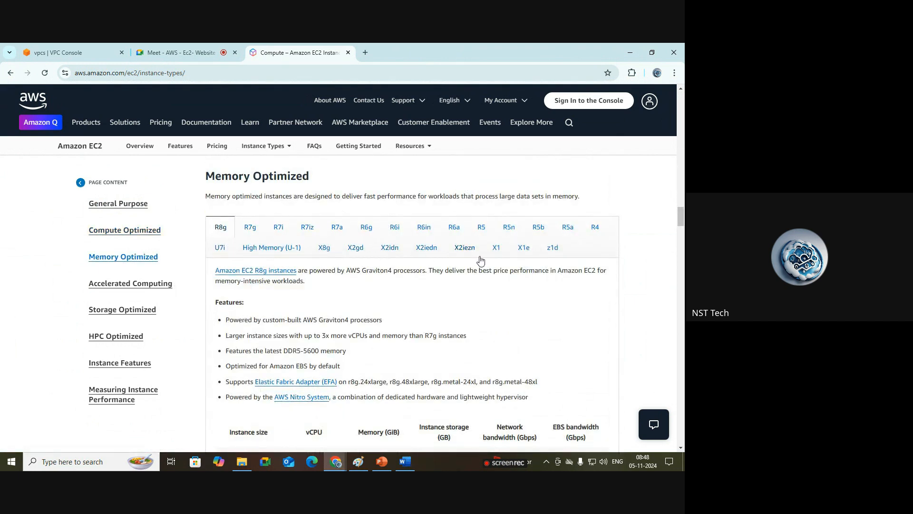
click(132, 309)
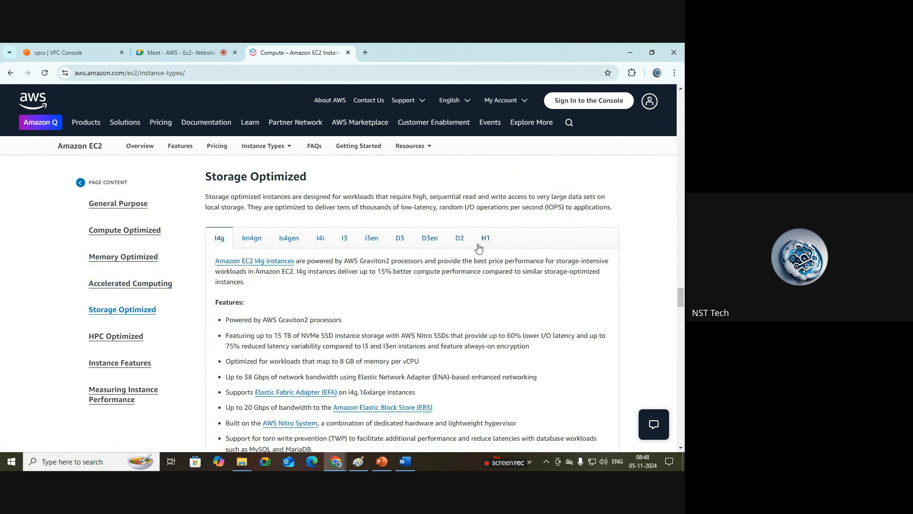
click(124, 211)
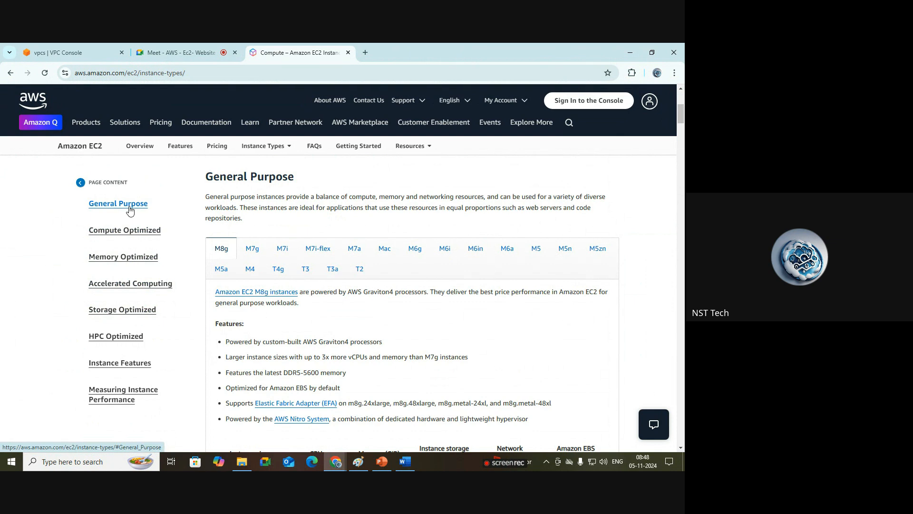
Step: Open the M5 family under General Purpose and examine its instance size table
click(535, 256)
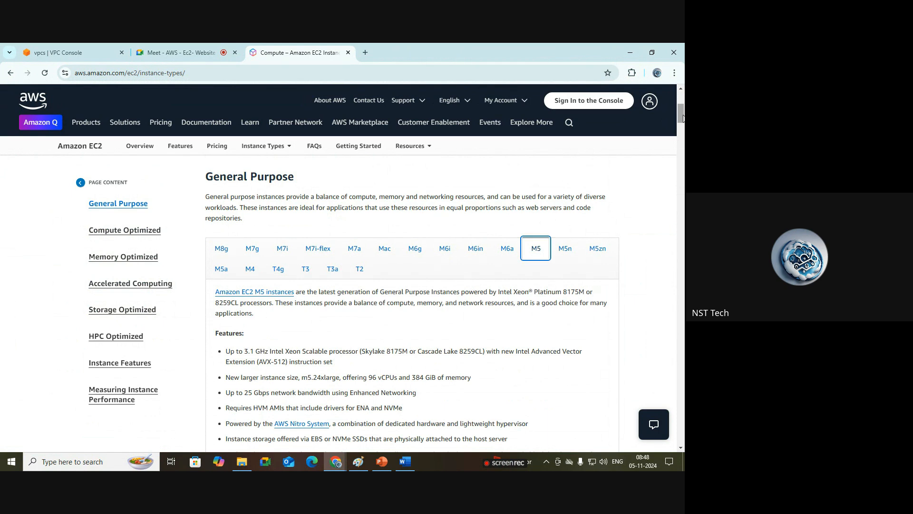
drag(683, 114, 682, 132)
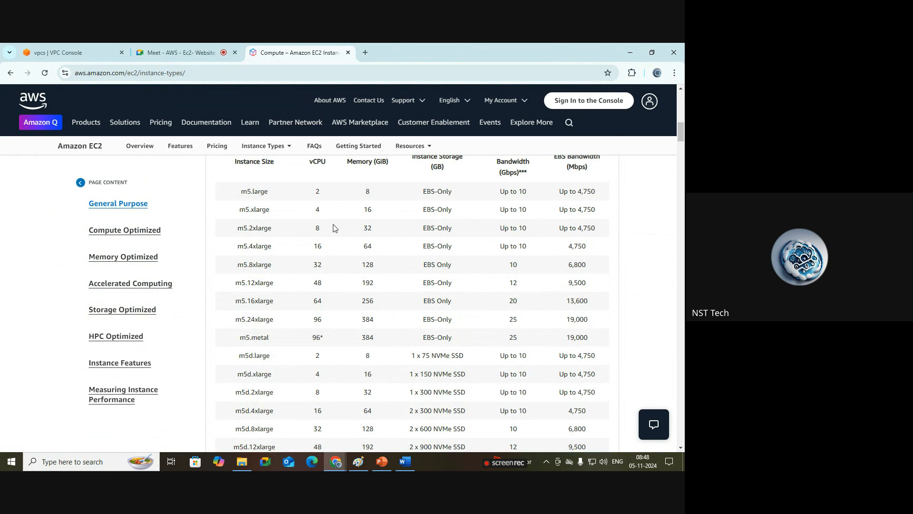
click(275, 212)
drag(272, 210, 245, 238)
click(279, 231)
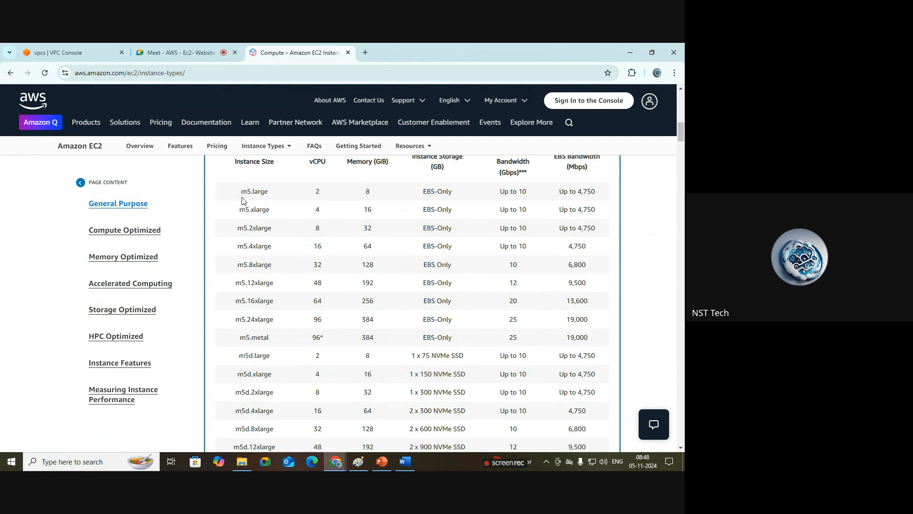
drag(248, 192, 296, 333)
click(299, 329)
drag(681, 138, 682, 124)
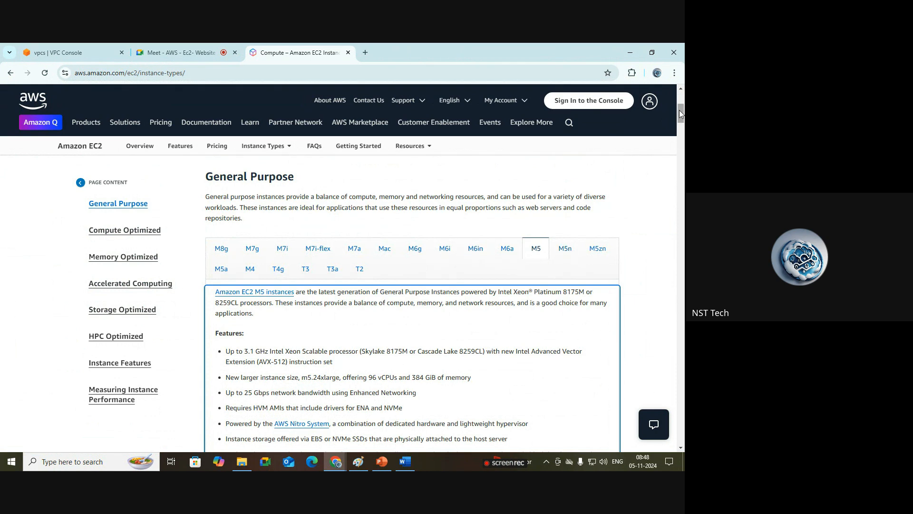
drag(679, 110, 681, 132)
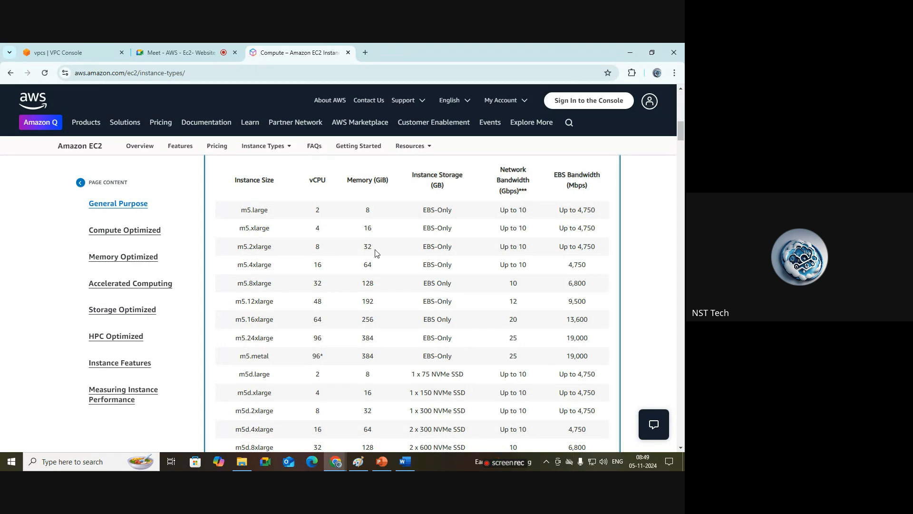
Step: Highlight the m5.2xlarge row's instance size, vCPU and memory values in the M5 table
drag(272, 210, 246, 211)
click(305, 212)
click(354, 243)
double_click(265, 247)
click(319, 248)
double_click(368, 248)
Step: Open the C5 family under Compute Optimized and highlight the c5.2xlarge and c5.4xlarge vCPU and memory values
click(122, 231)
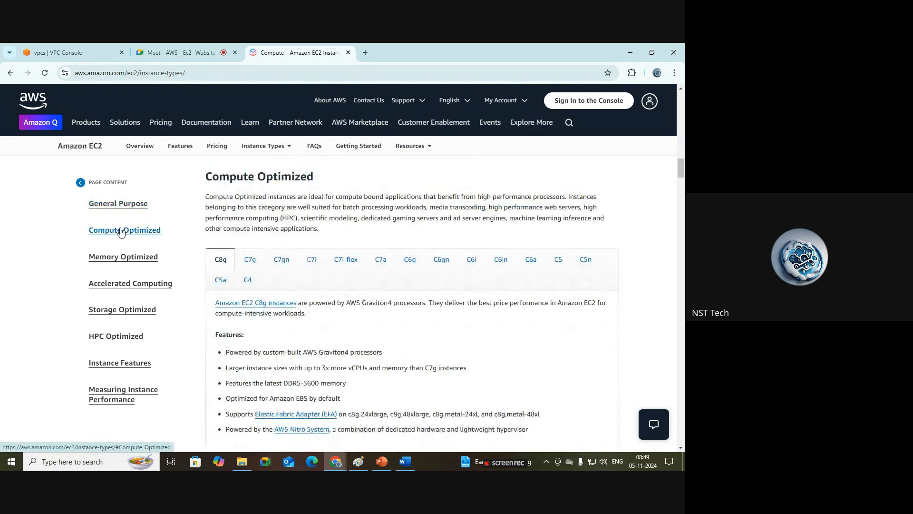
click(558, 260)
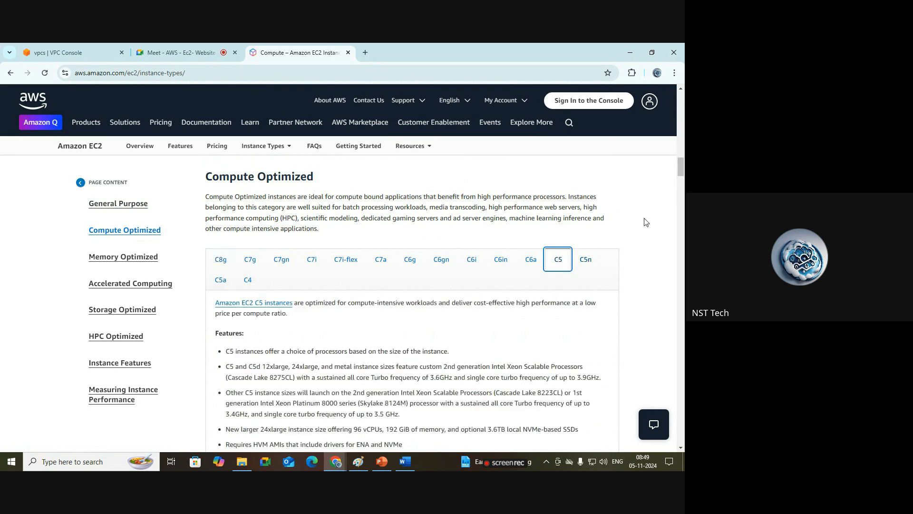
scroll(680, 167, down, 5)
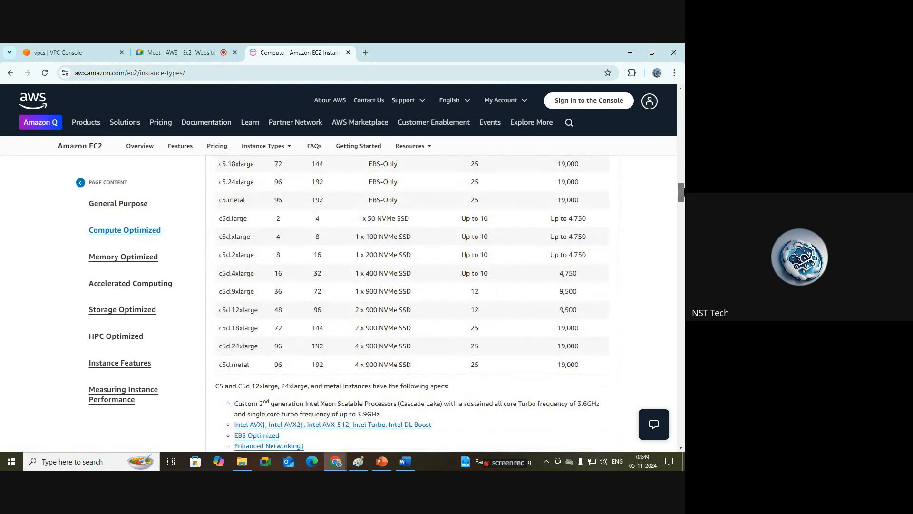
scroll(681, 179, down, 2)
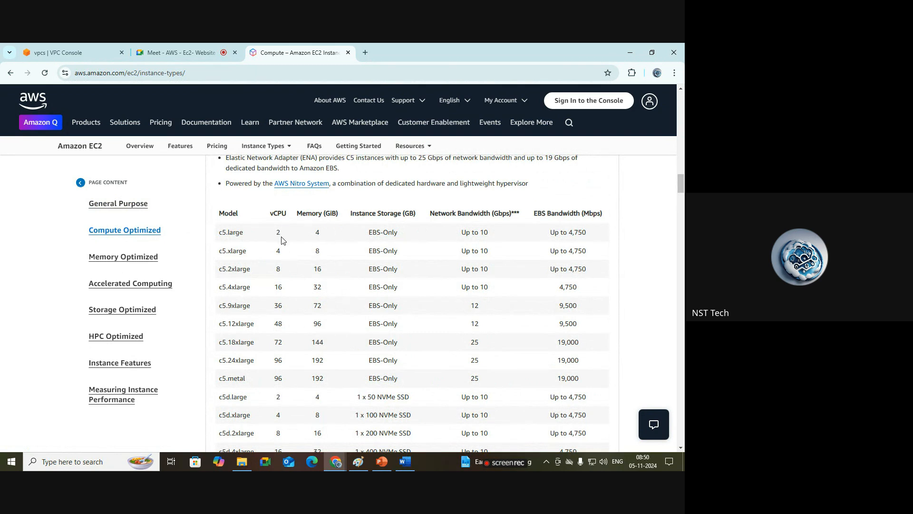
click(280, 270)
double_click(318, 270)
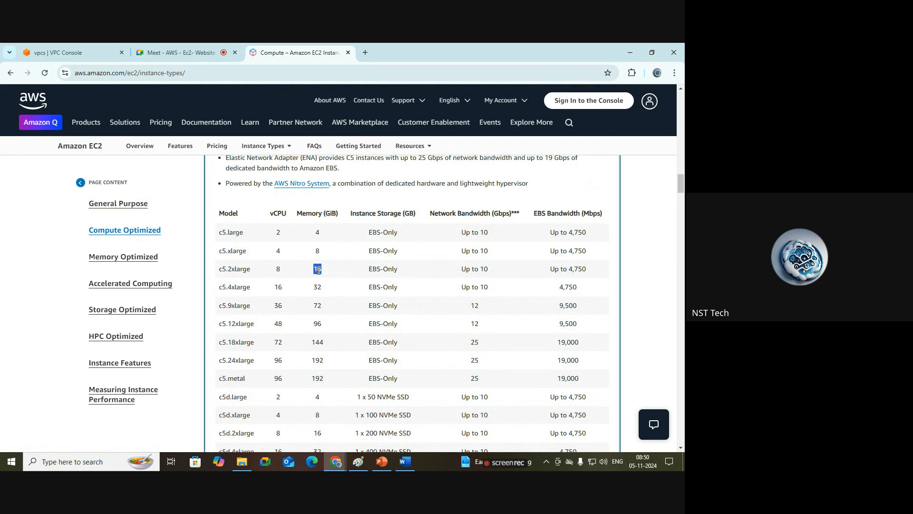
double_click(279, 286)
double_click(319, 288)
Step: Open the R5 family under Memory Optimized and highlight the r5.2xlarge size, vCPU and memory
click(136, 260)
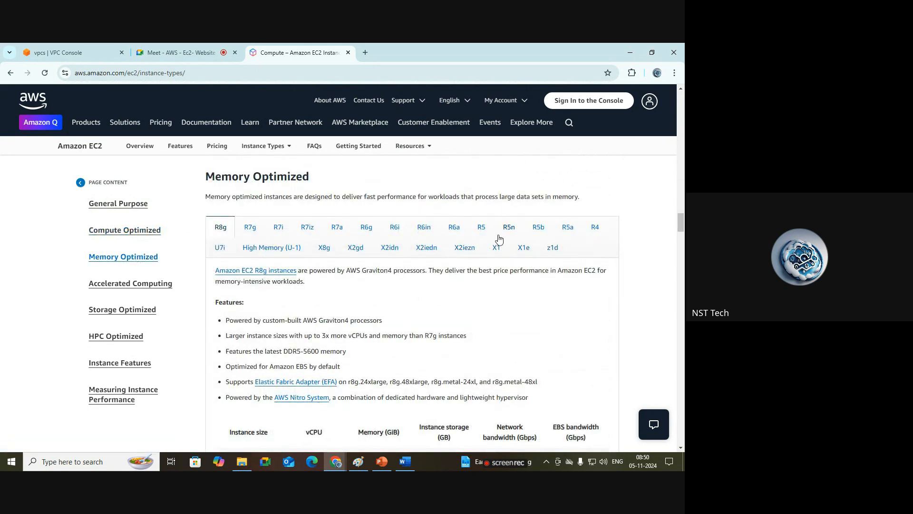
click(482, 230)
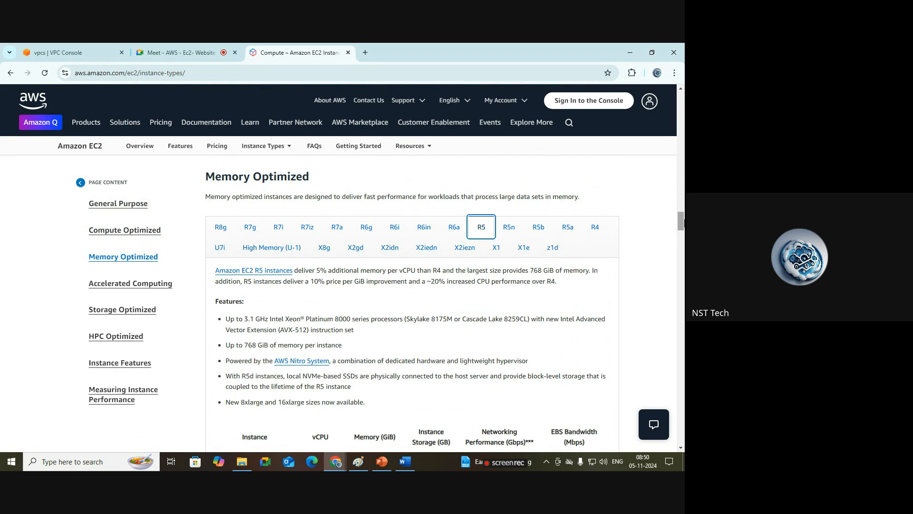
scroll(681, 233, down, 4)
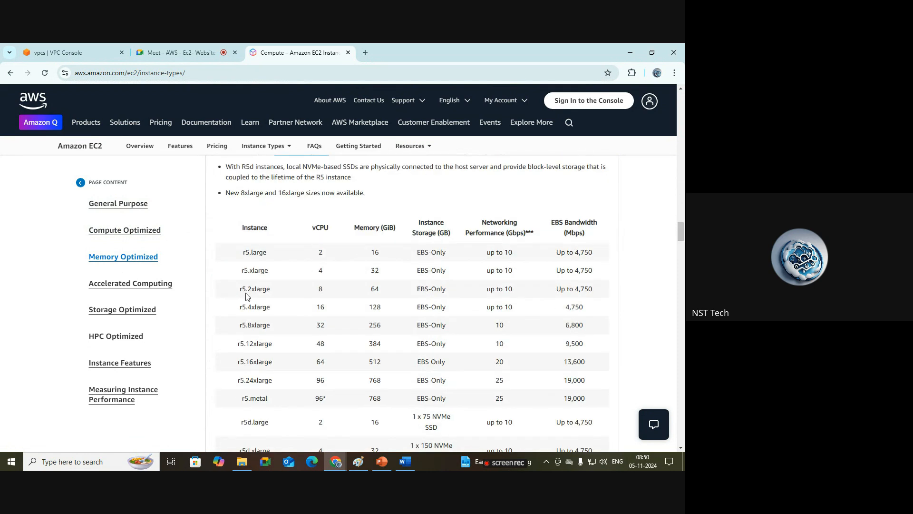
double_click(262, 289)
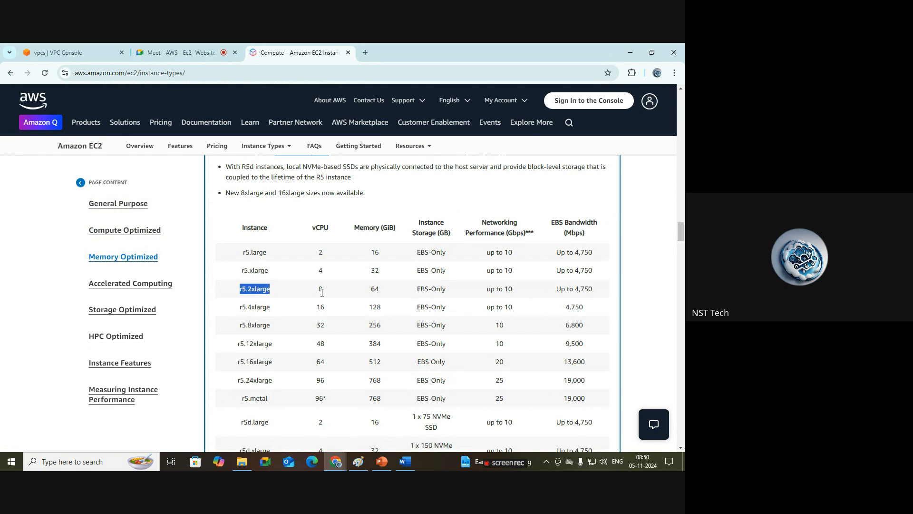
click(320, 289)
double_click(375, 288)
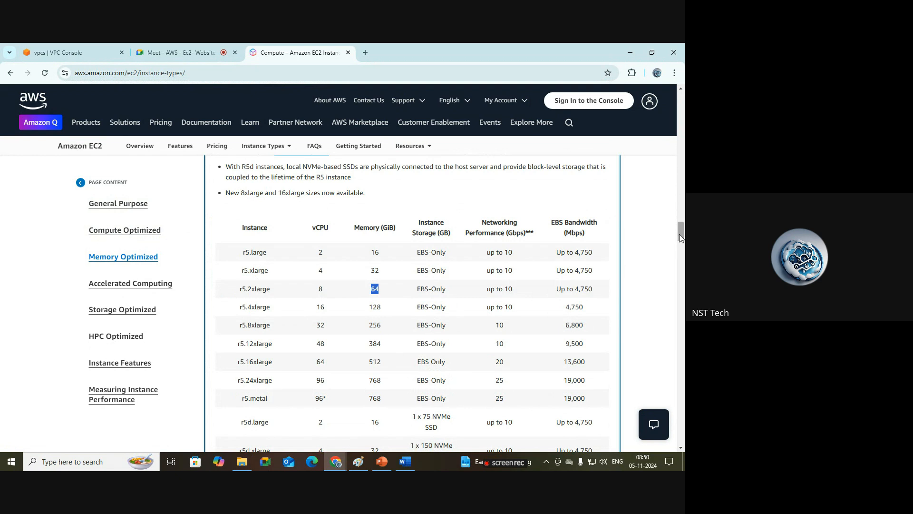
Step: View the instance categories slide in PowerPoint, then return to the instance types page and dismiss the chat prompt
drag(681, 233, 680, 169)
click(385, 465)
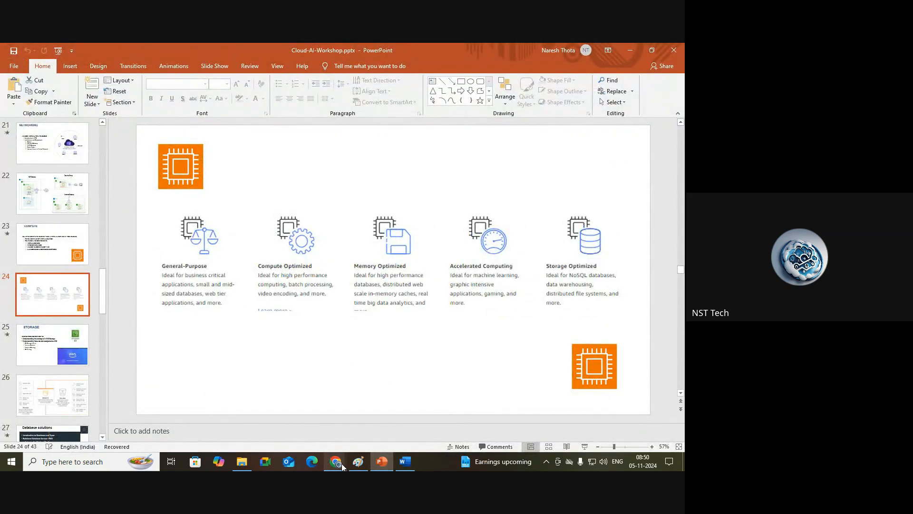
mouse_move(343, 464)
click(298, 428)
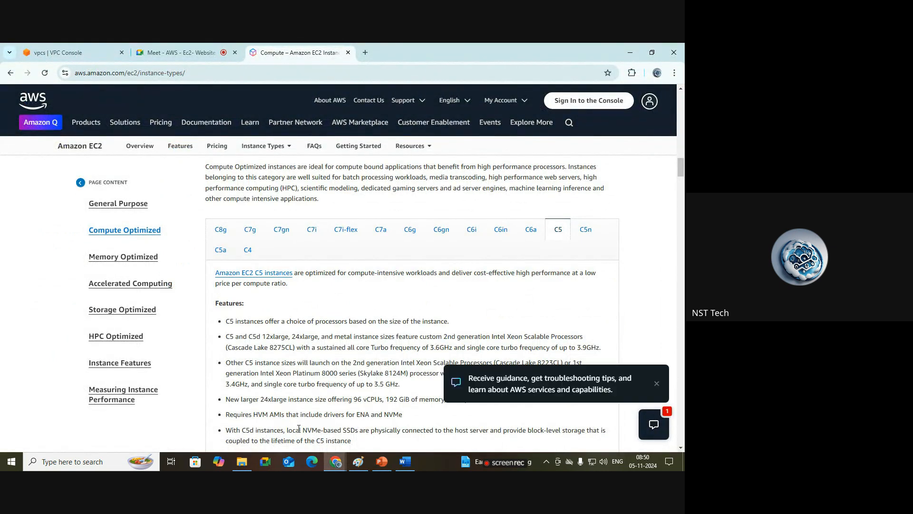
click(657, 383)
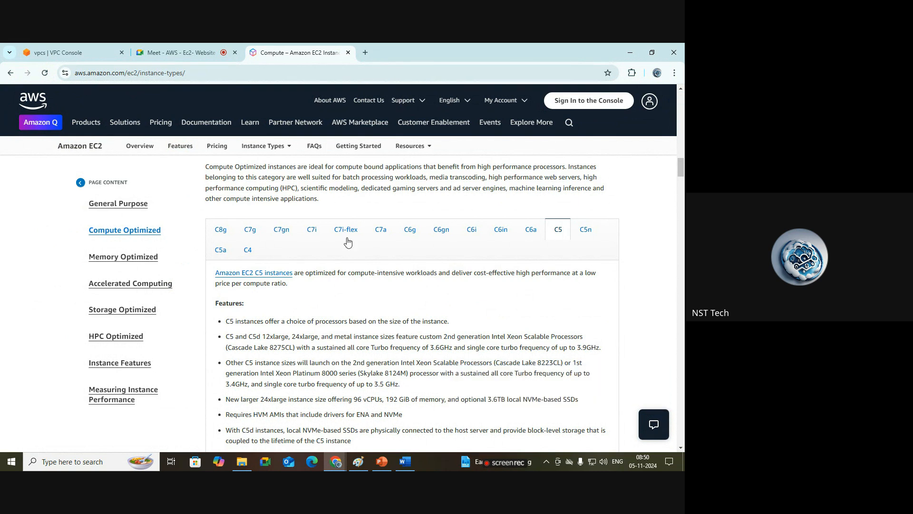
Step: Switch to the VPC Console tab and go to the AWS Console Home
click(76, 50)
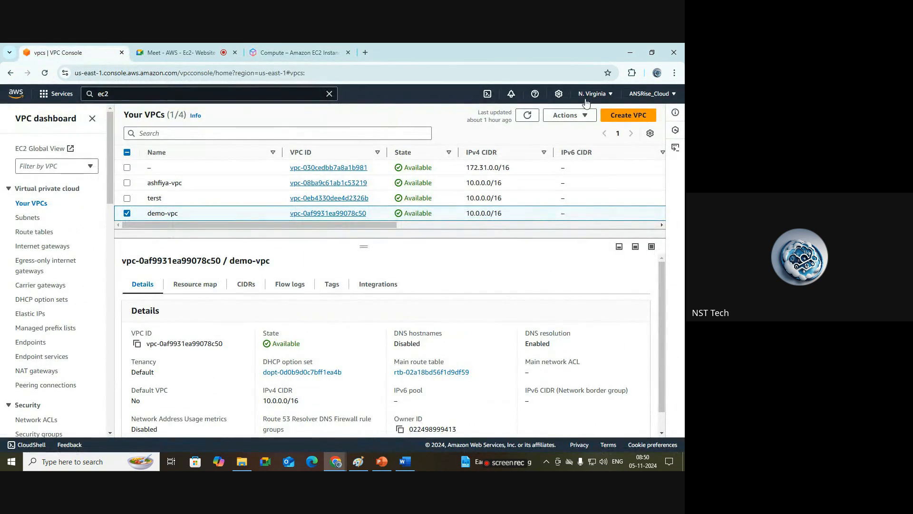
click(15, 94)
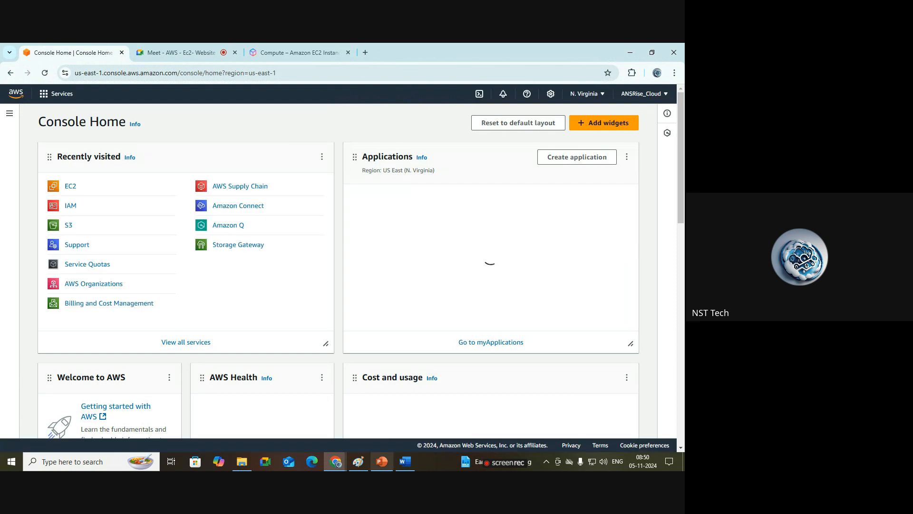
Step: Switch to the Word document of network steps and review the EC2 topics list
click(404, 466)
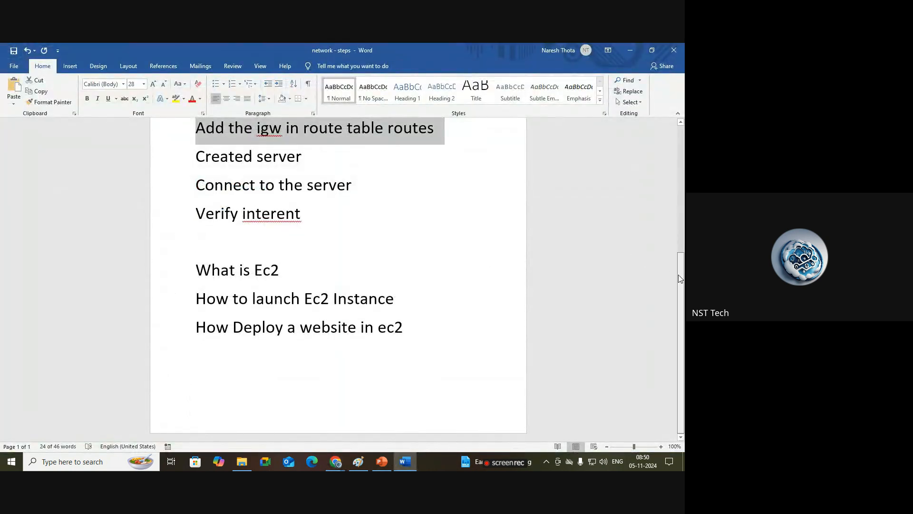
drag(681, 281, 681, 155)
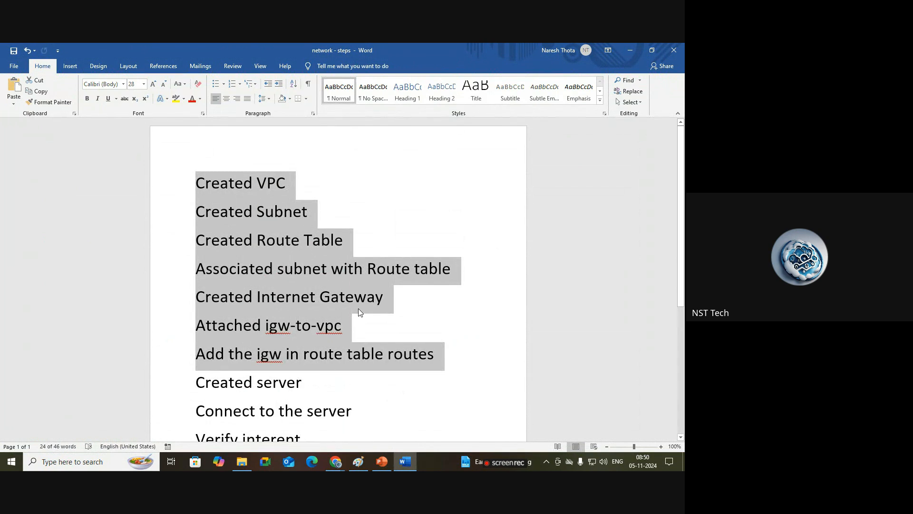
scroll(220, 248, down, 3)
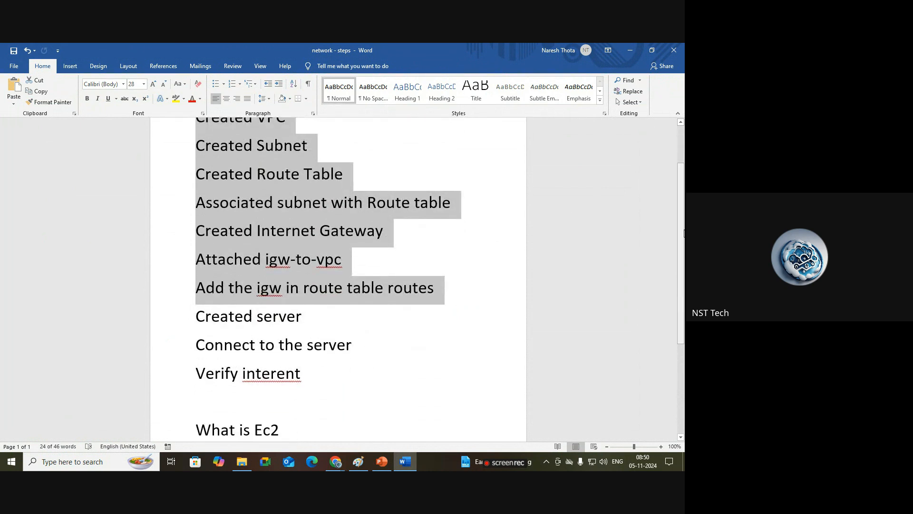
scroll(379, 303, down, 3)
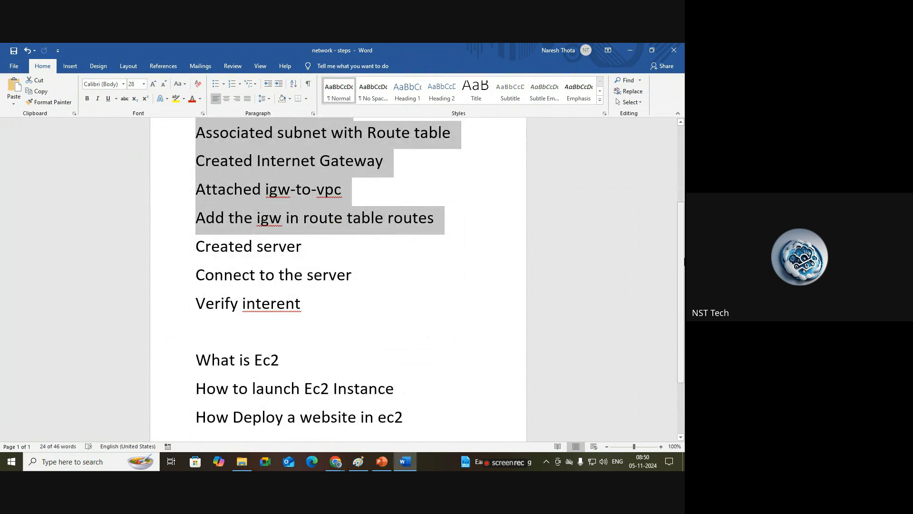
scroll(292, 283, down, 4)
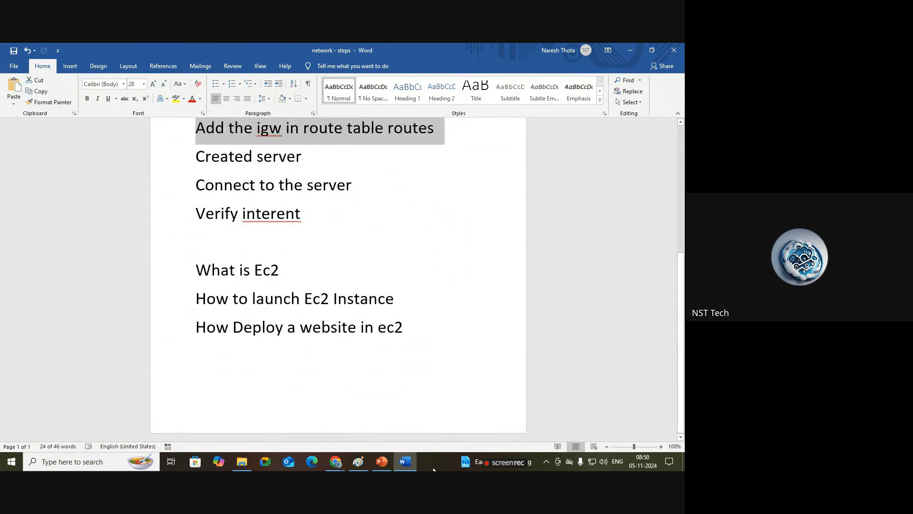
Step: Switch back to the browser, open the EC2 service through the console search, and go to the Instances list
click(335, 461)
click(298, 418)
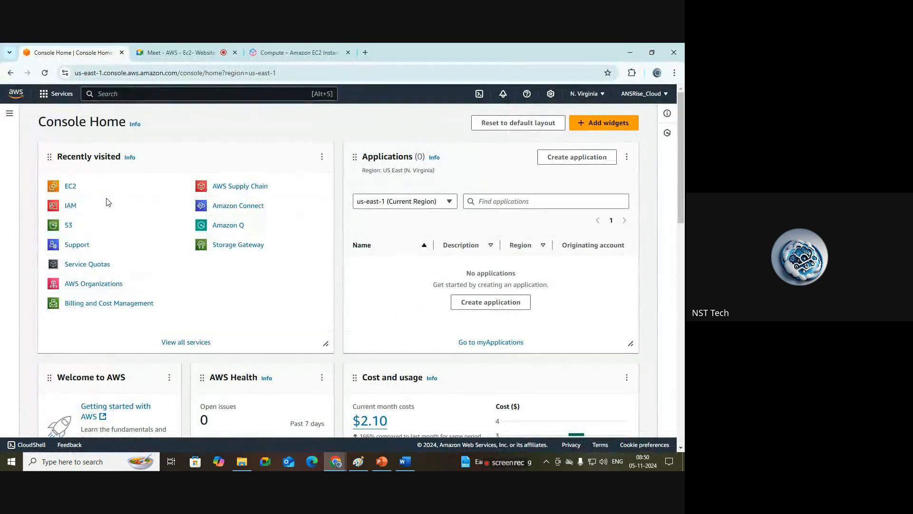
click(125, 95)
text(ec2)
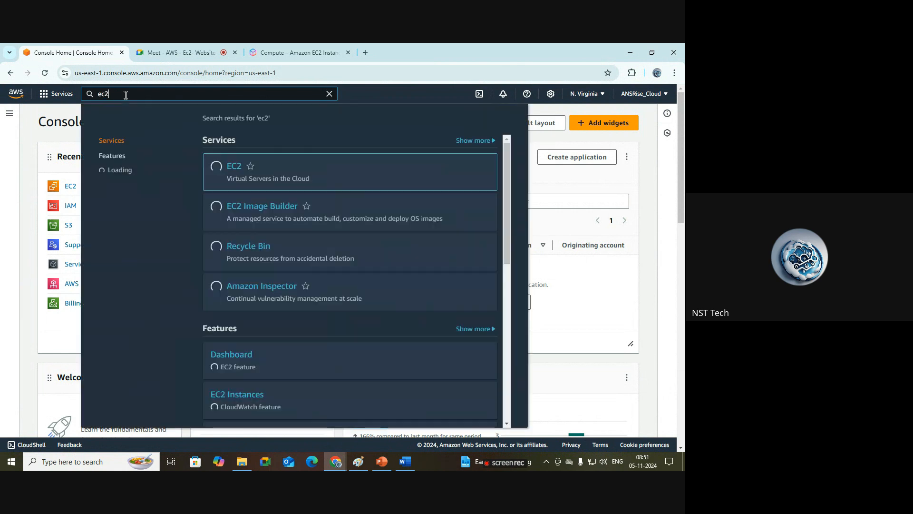
click(35, 137)
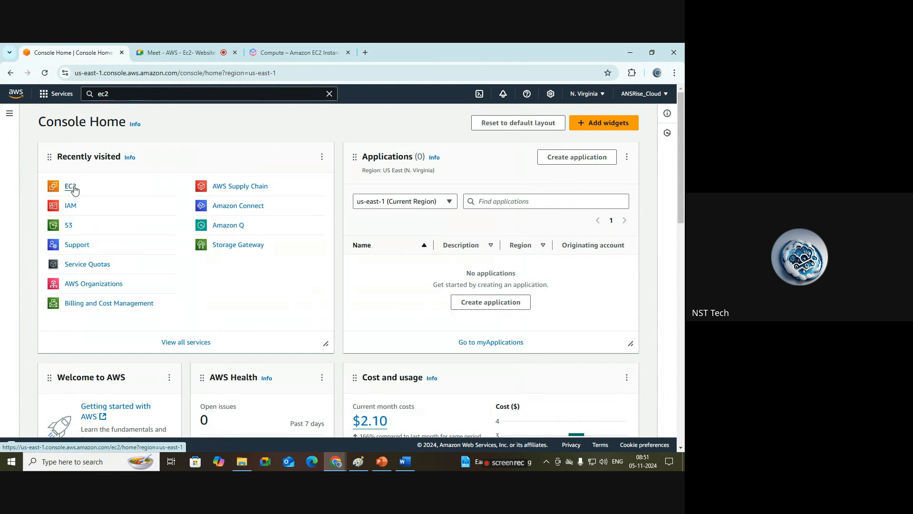
click(133, 93)
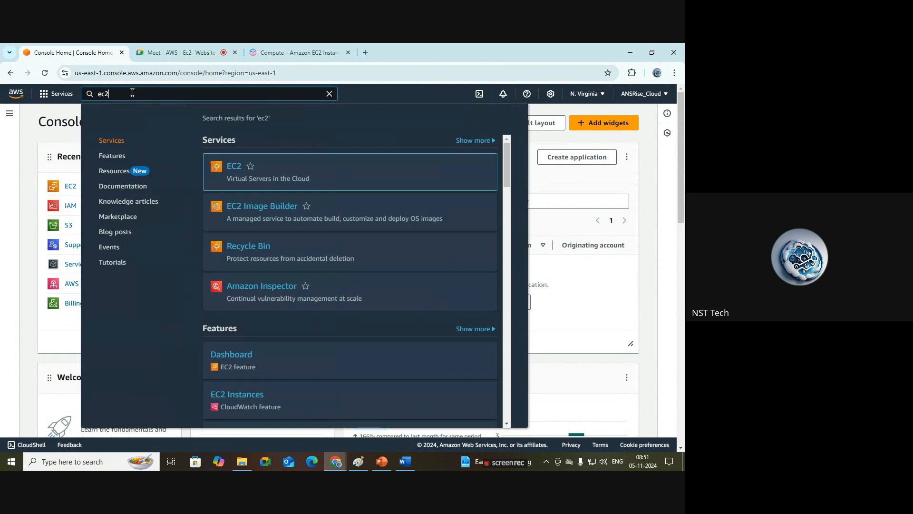
click(235, 170)
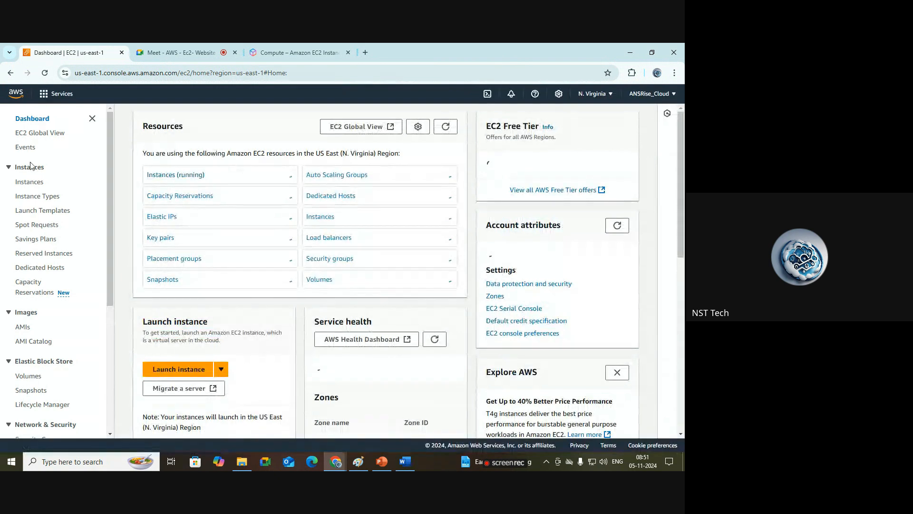
click(32, 185)
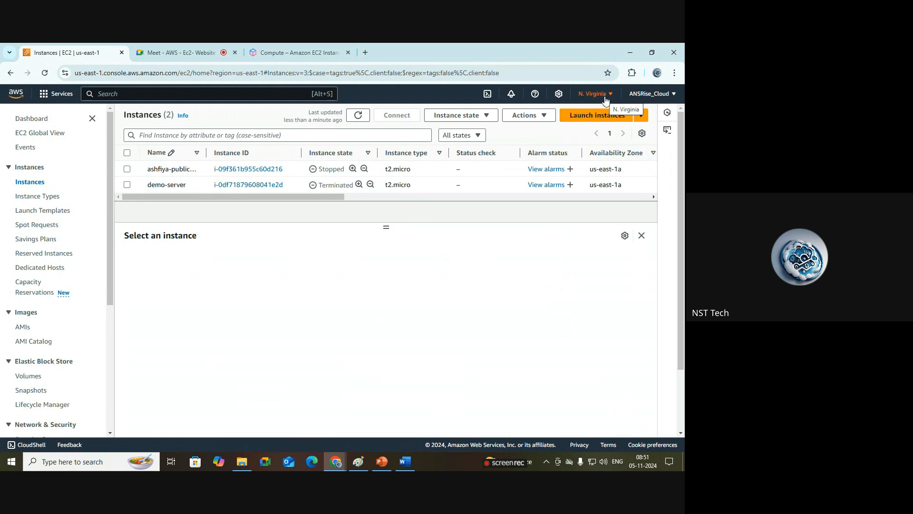
Step: Open the region selector to examine the available AWS regions
click(605, 100)
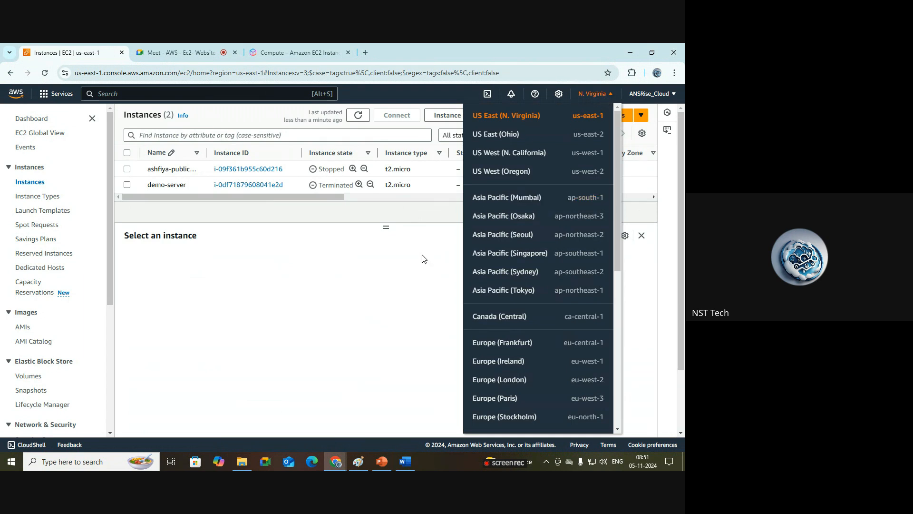
click(421, 261)
click(603, 100)
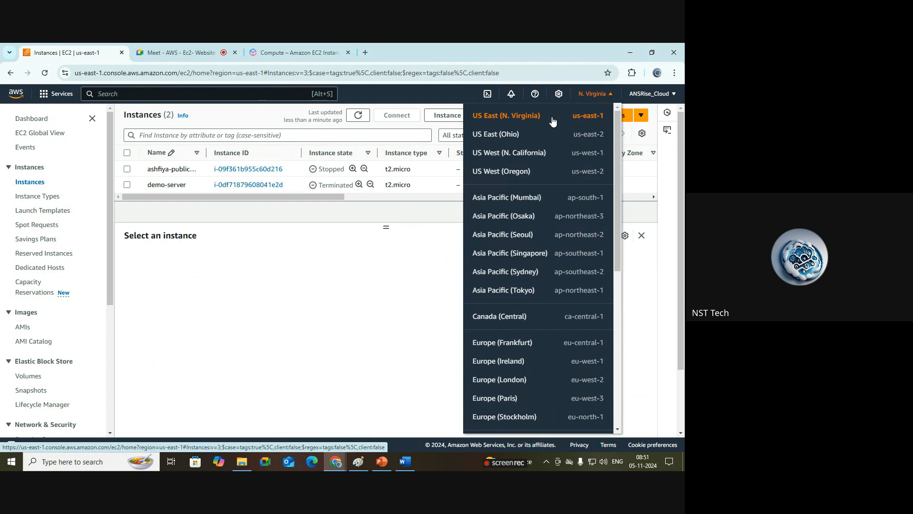
click(379, 264)
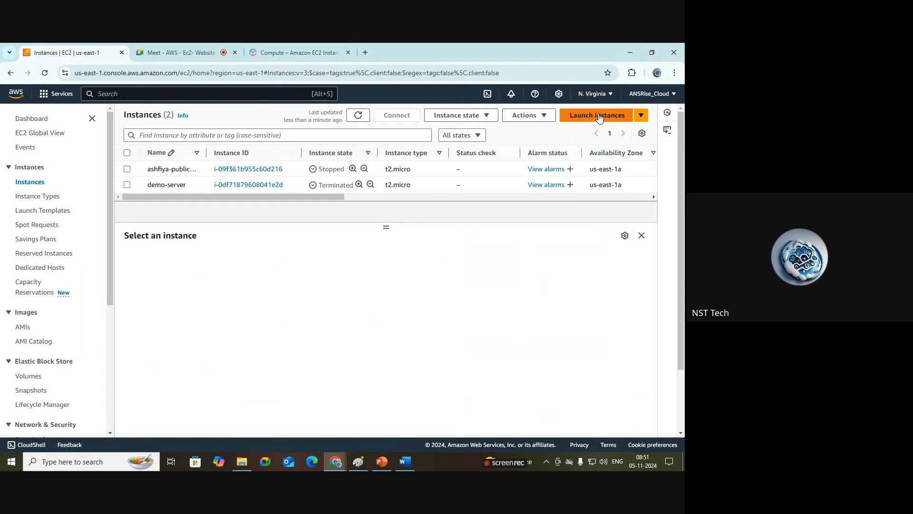
Step: Start launching a new instance and name it demo-web-server
click(599, 115)
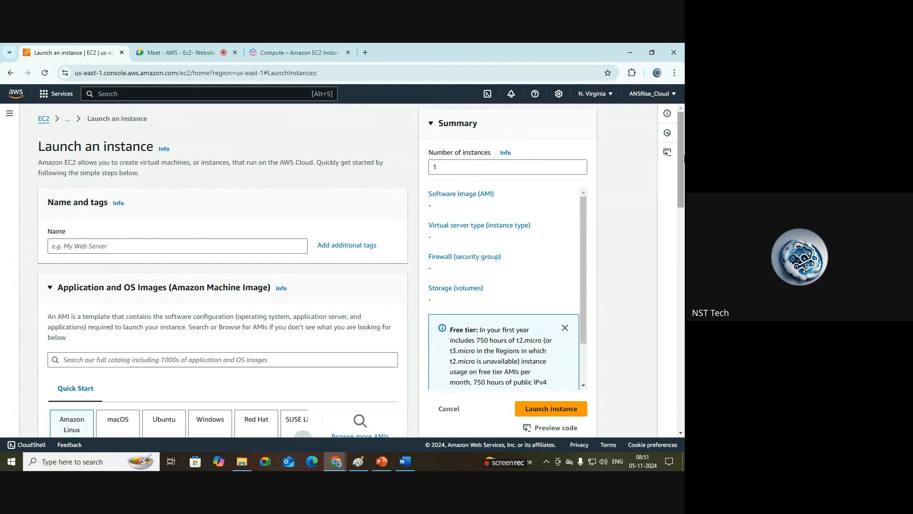
drag(681, 157, 682, 117)
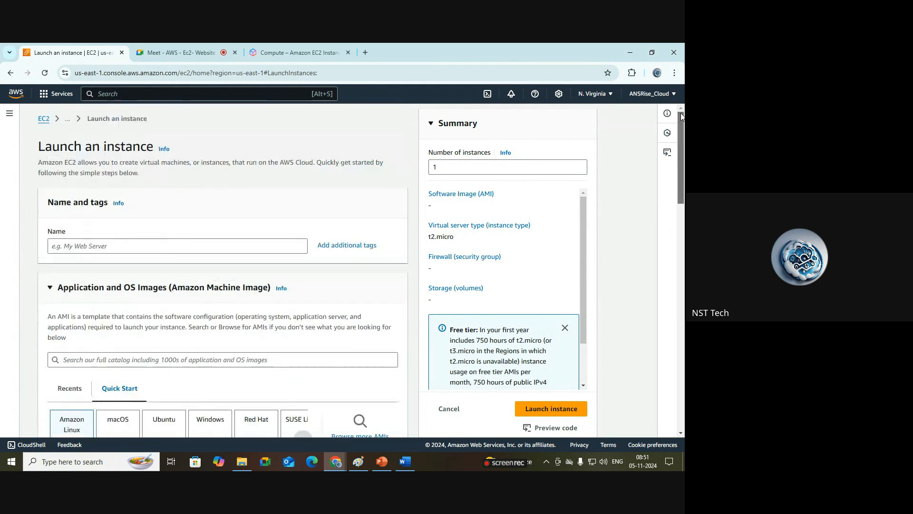
click(142, 247)
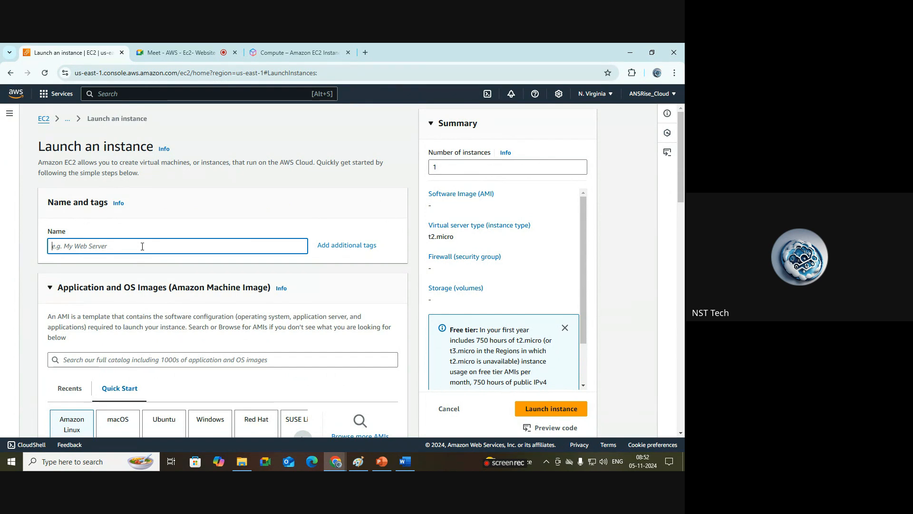
text(we)
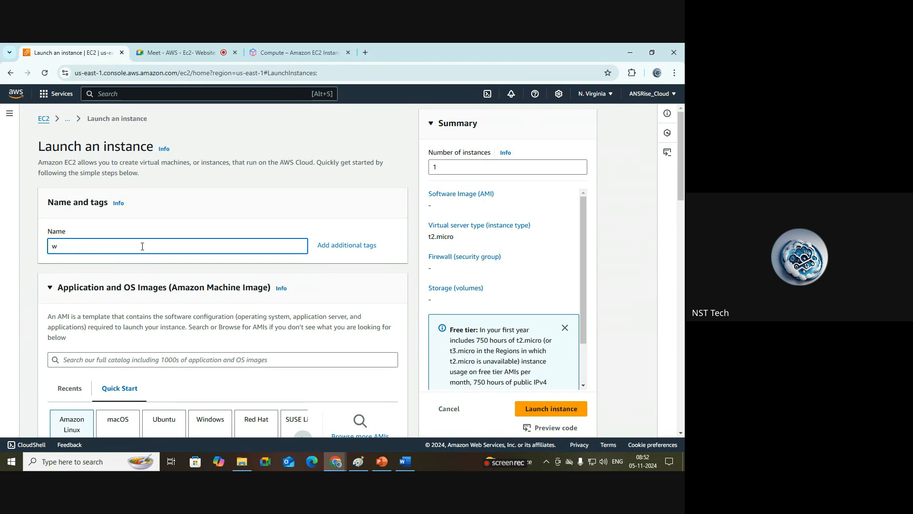
key(BackSpace)
text(demo-web)
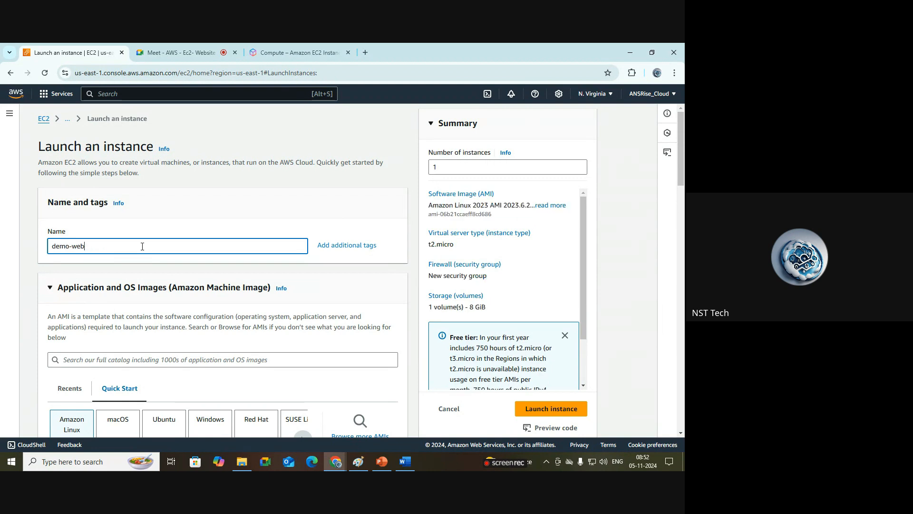
text(-server)
Step: Highlight the Application and OS Images (Amazon Machine Image) section heading to explain what an AMI is
scroll(683, 183, down, 3)
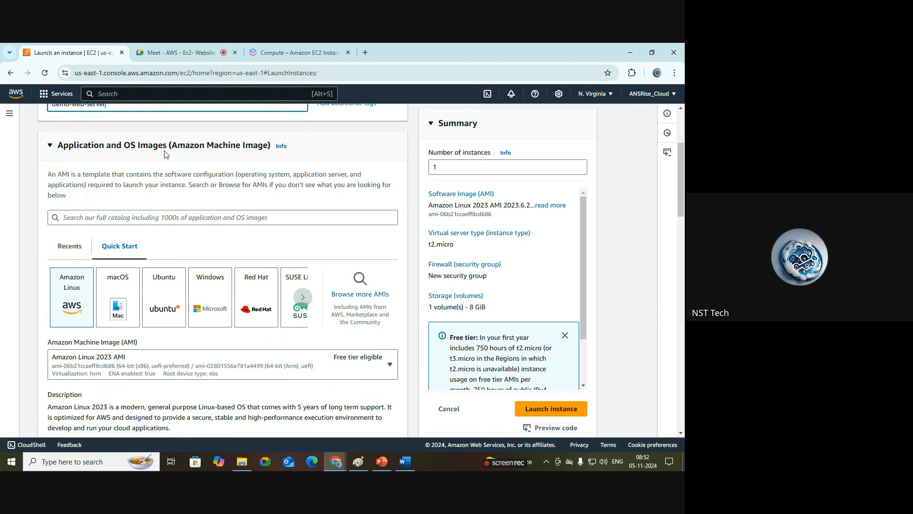
drag(172, 148, 266, 154)
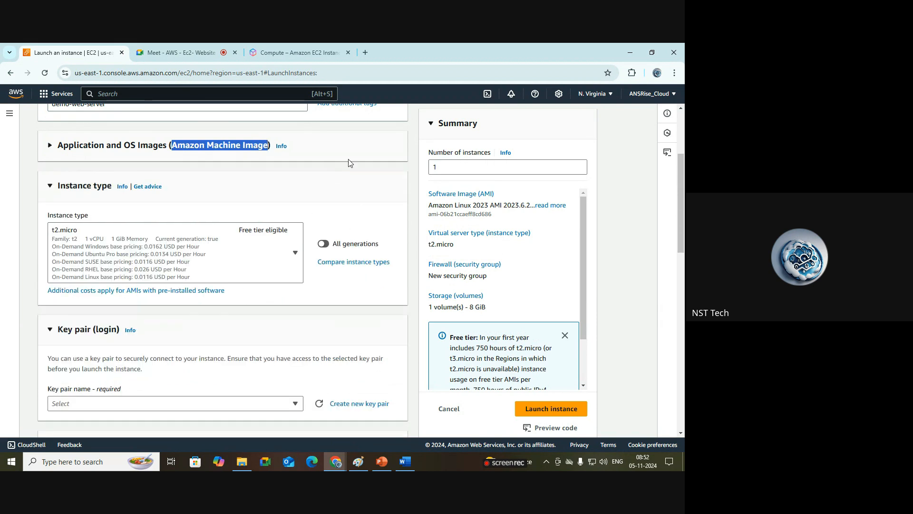
click(47, 149)
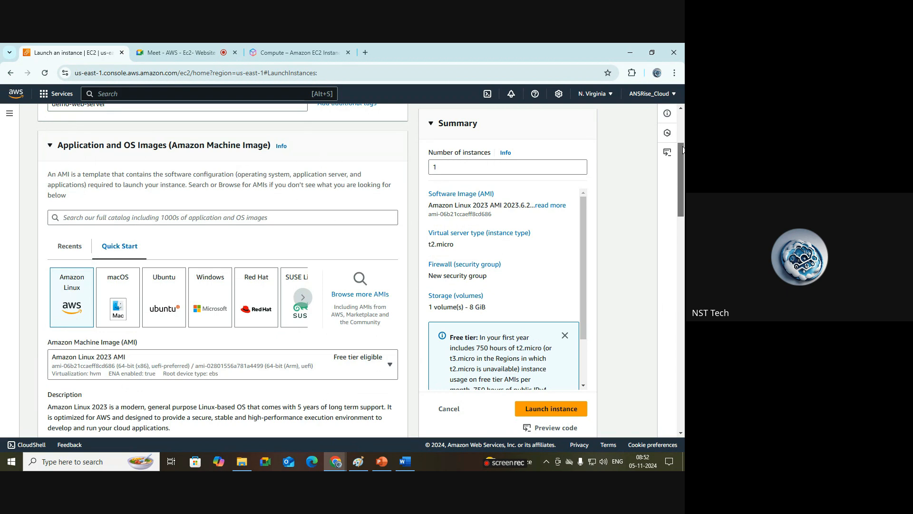
drag(682, 149, 682, 154)
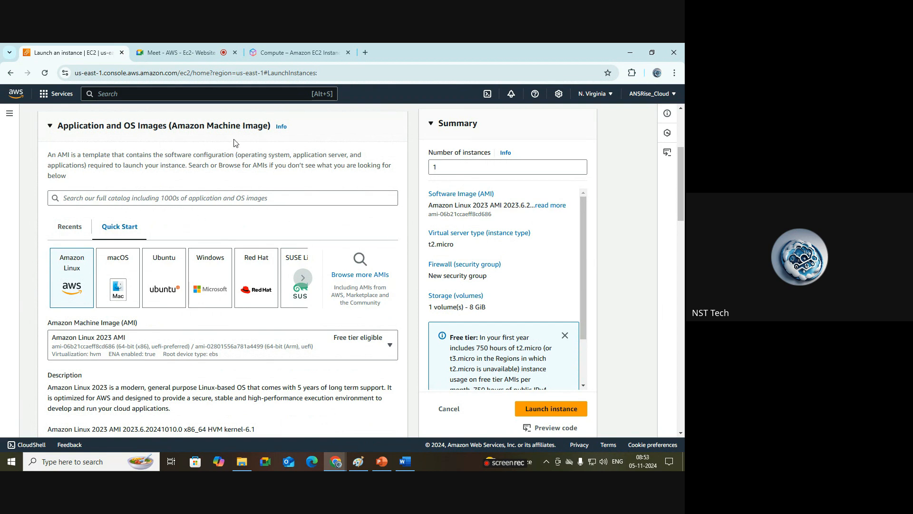
drag(682, 201, 684, 201)
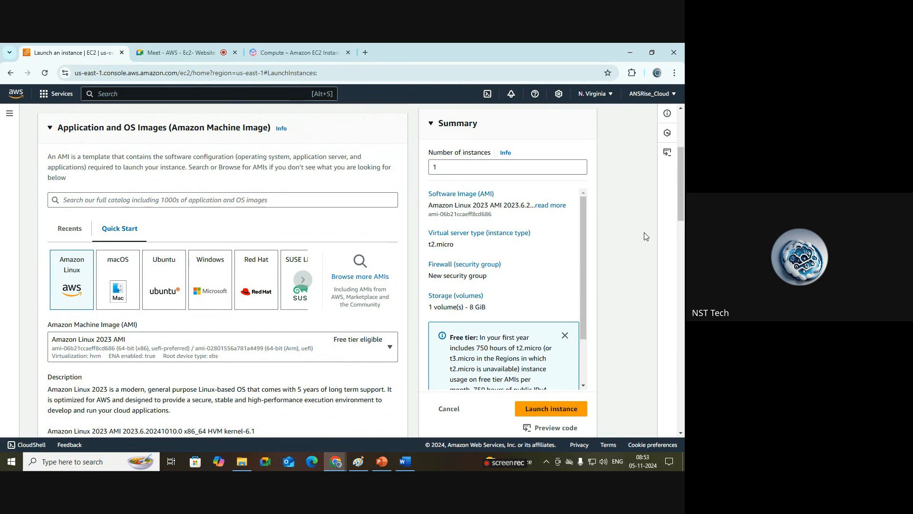
scroll(224, 208, down, 2)
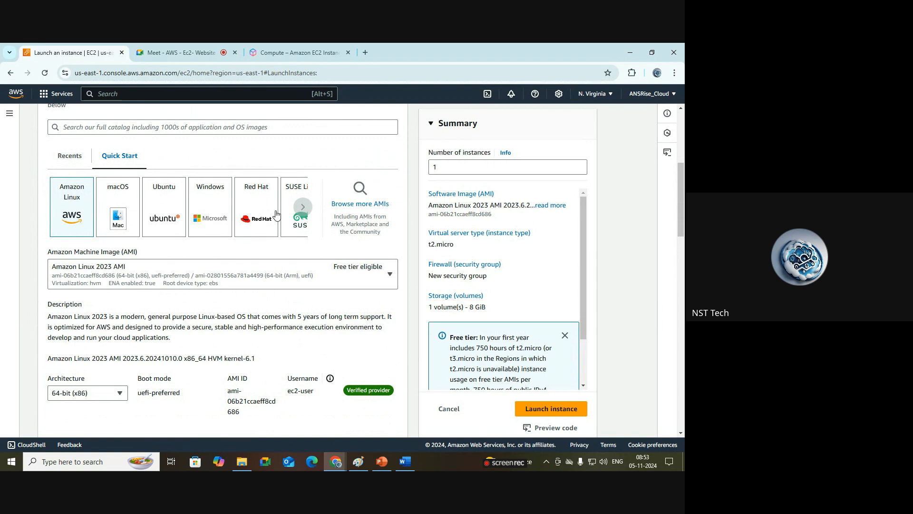
Step: Browse through the Quick Start operating system options and back to Amazon Linux
click(300, 208)
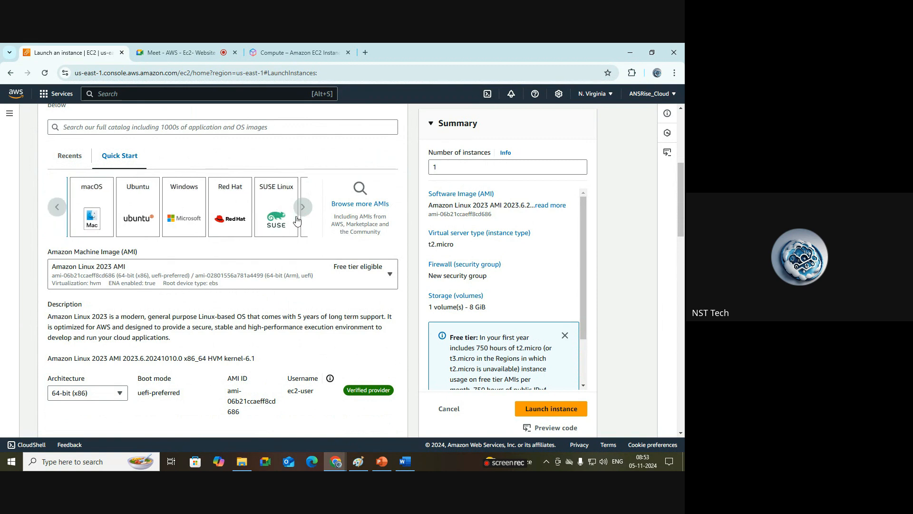
click(303, 209)
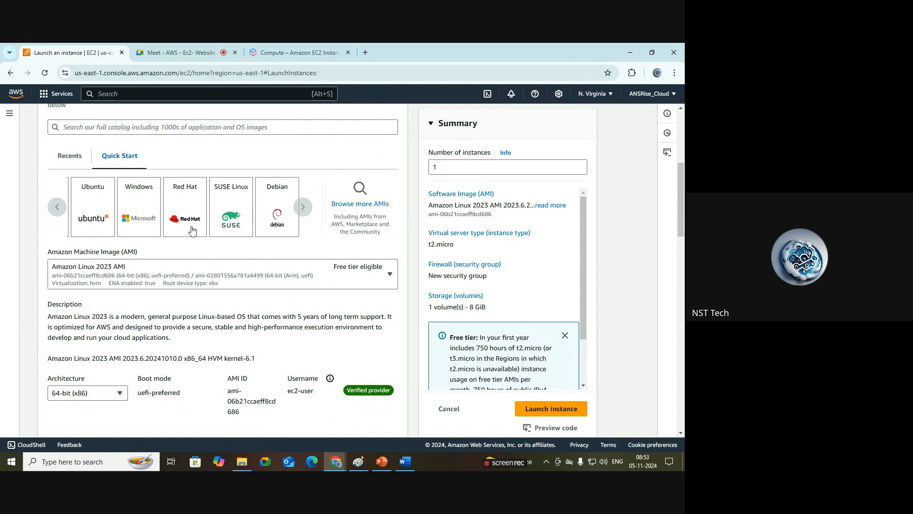
click(64, 211)
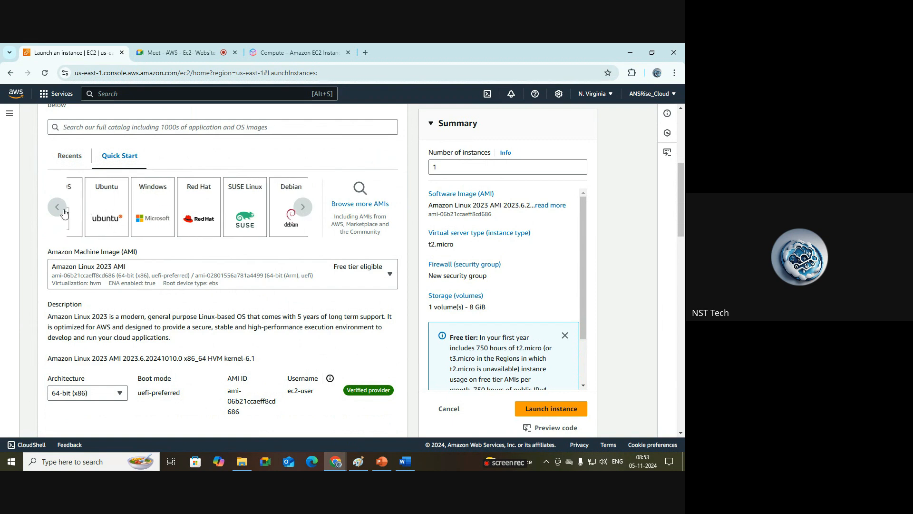
click(58, 208)
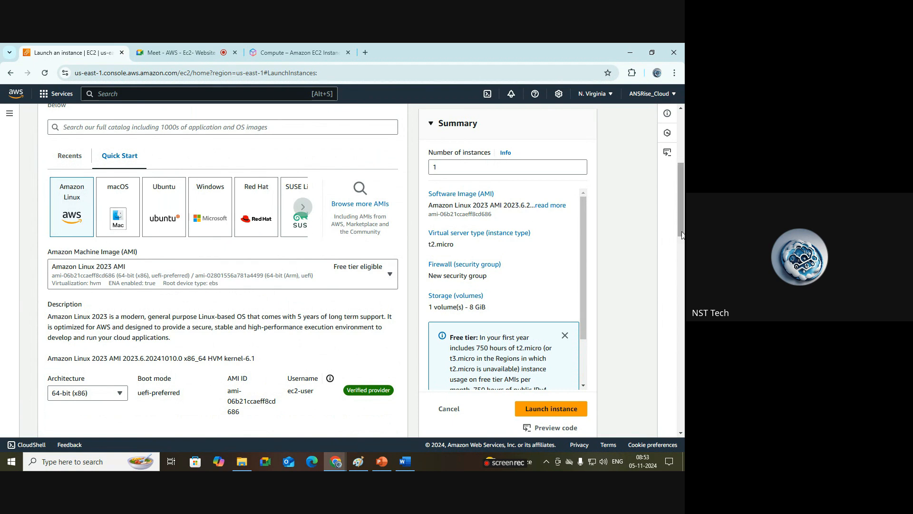
scroll(682, 235, down, 1)
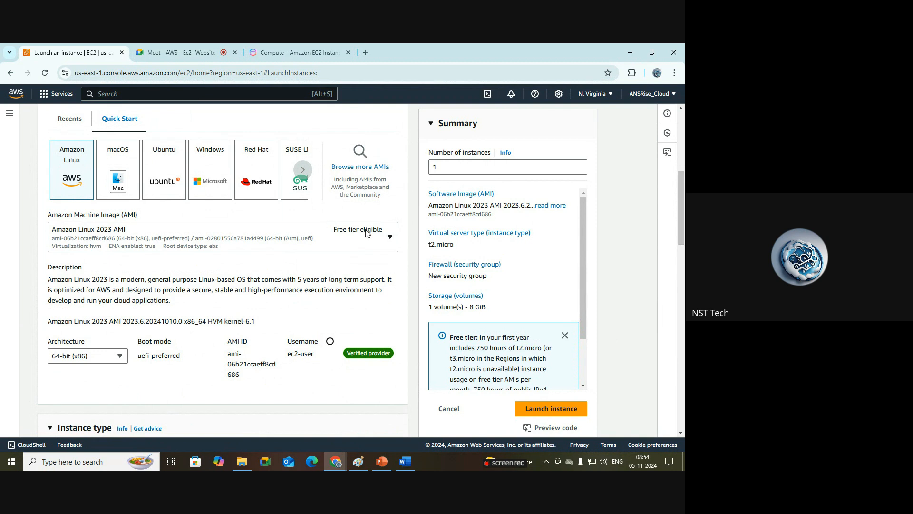
Step: Open the Amazon Machine Image list, scroll through the available AMIs, and close it
click(389, 239)
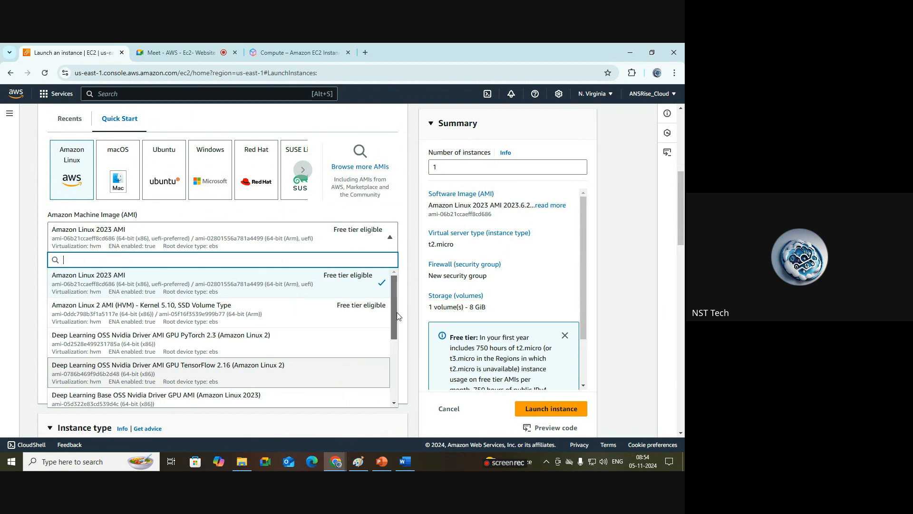
drag(395, 288, 413, 256)
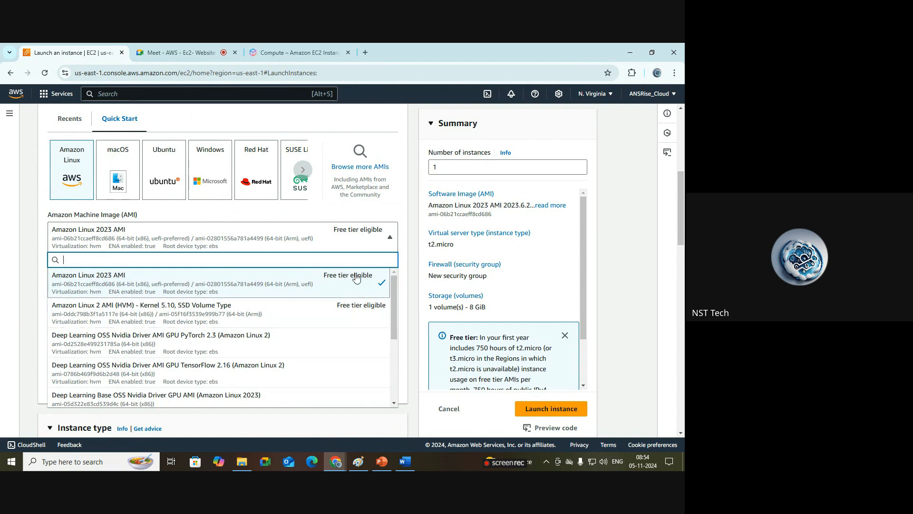
drag(395, 287, 393, 346)
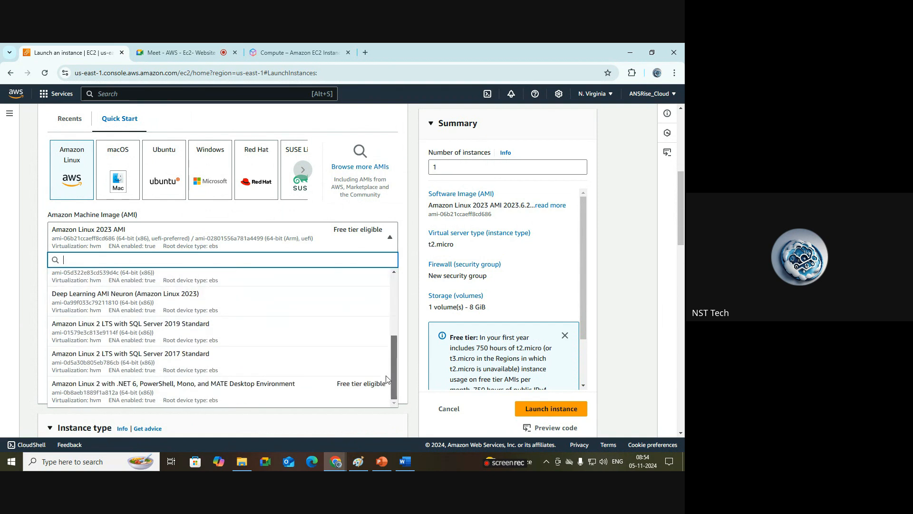
scroll(390, 356, up, 5)
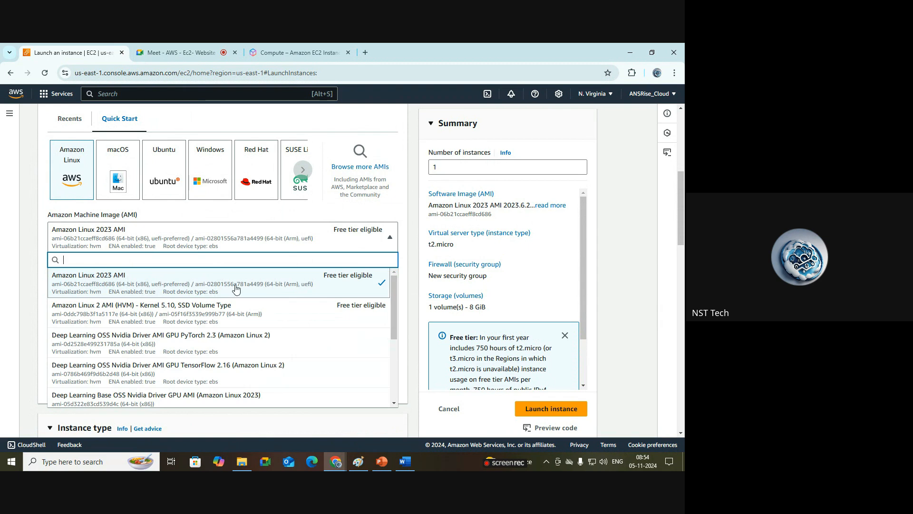
click(394, 244)
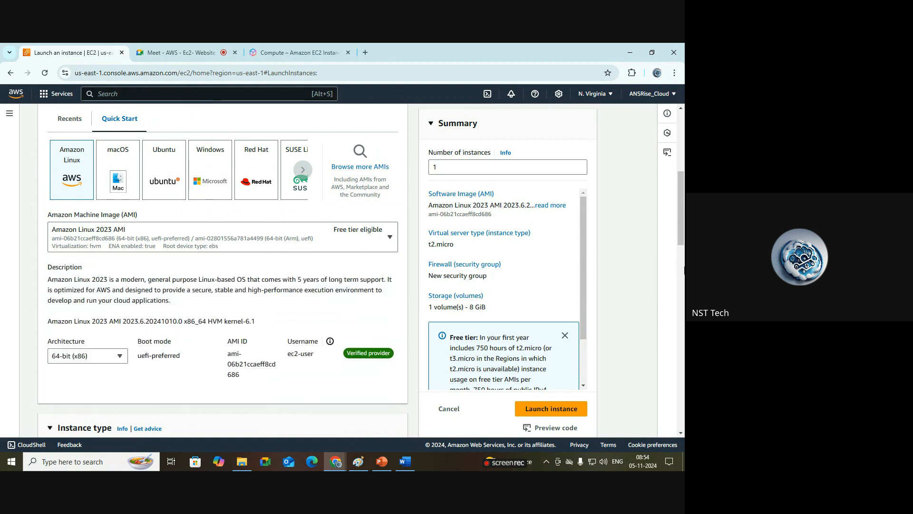
Step: Highlight the selected AMI's ID and its ec2-user username
scroll(683, 224, down, 2)
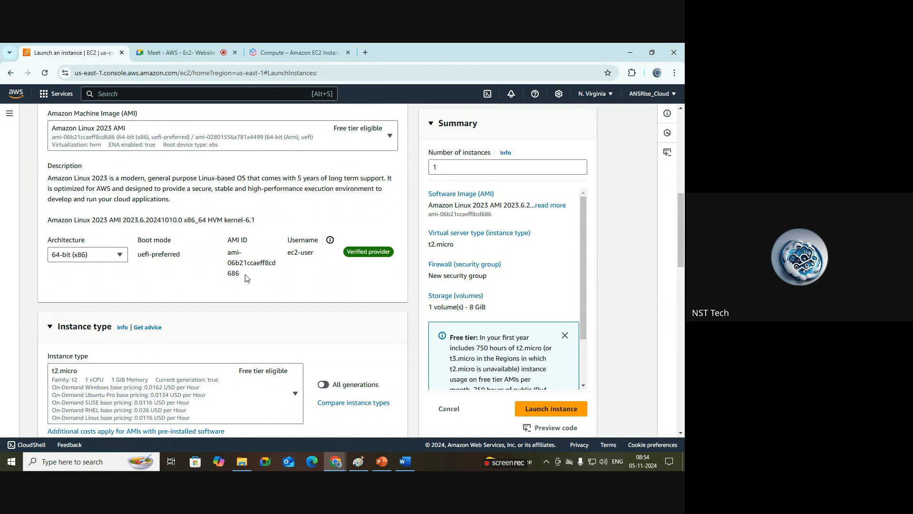
drag(248, 280, 223, 255)
click(264, 261)
drag(317, 253, 290, 258)
click(292, 260)
drag(288, 252, 312, 255)
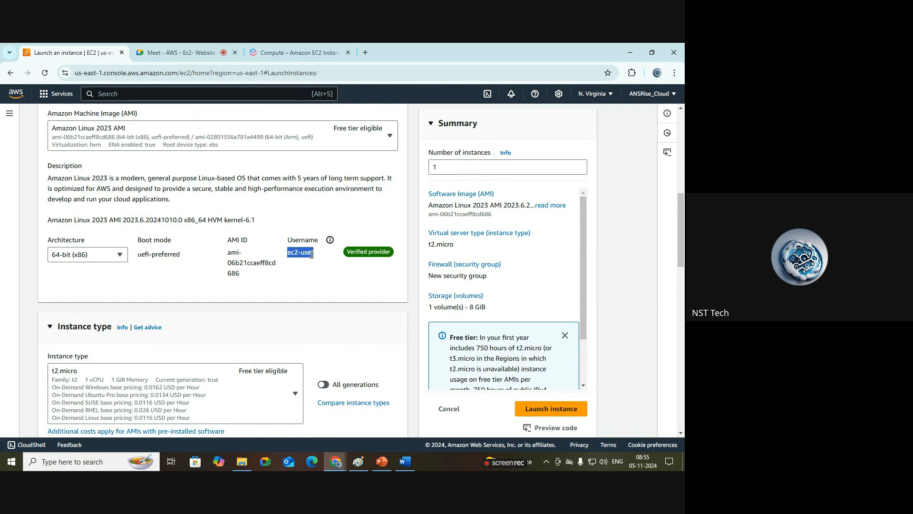
double_click(312, 255)
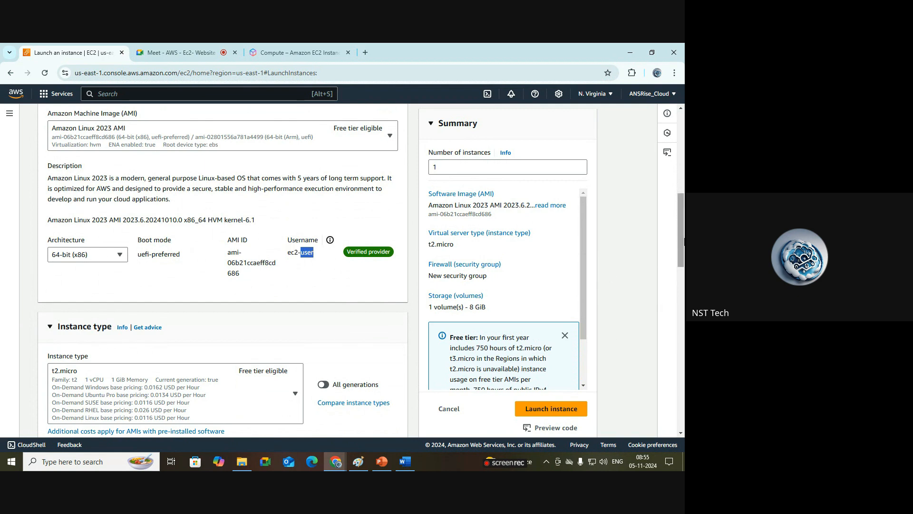
Step: Scroll down to the Instance type section and switch to the EC2 instance types page tab
drag(681, 240, 684, 275)
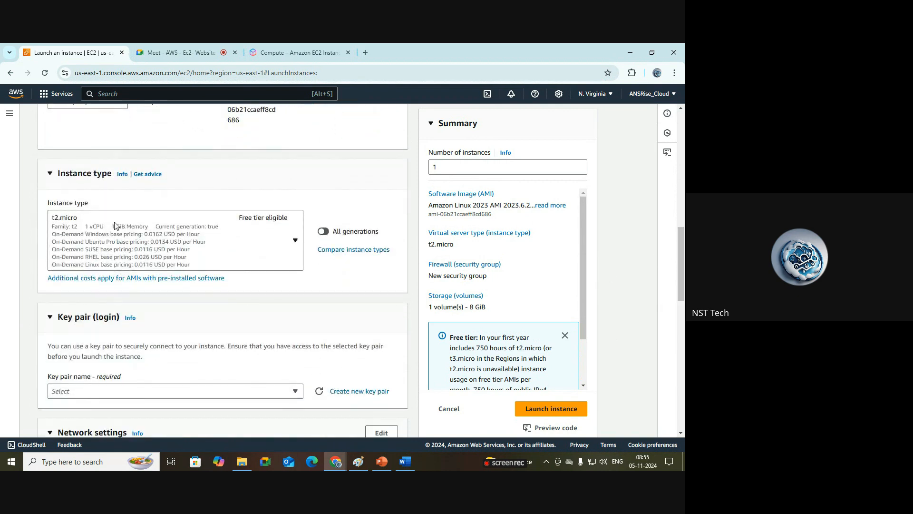
click(295, 49)
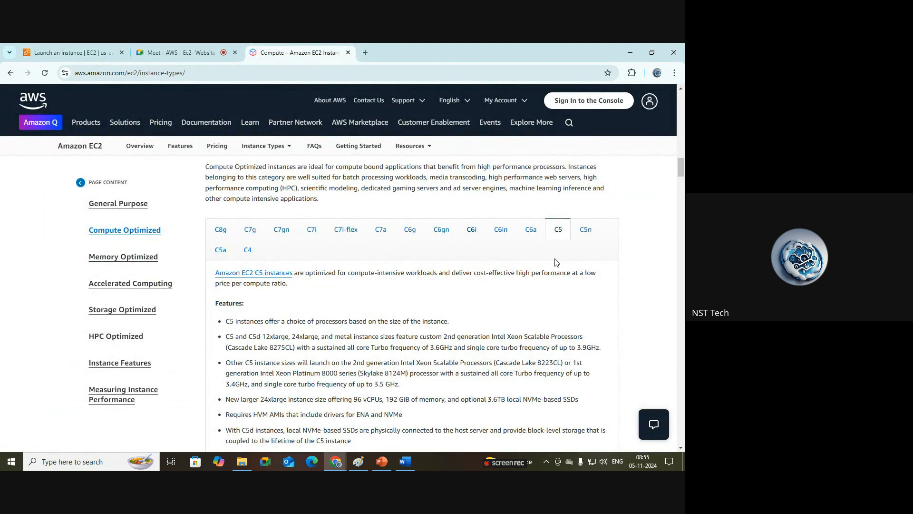
Step: Review the General Purpose T2 instance sizes on the EC2 instance types page, then return to the launch wizard
click(107, 50)
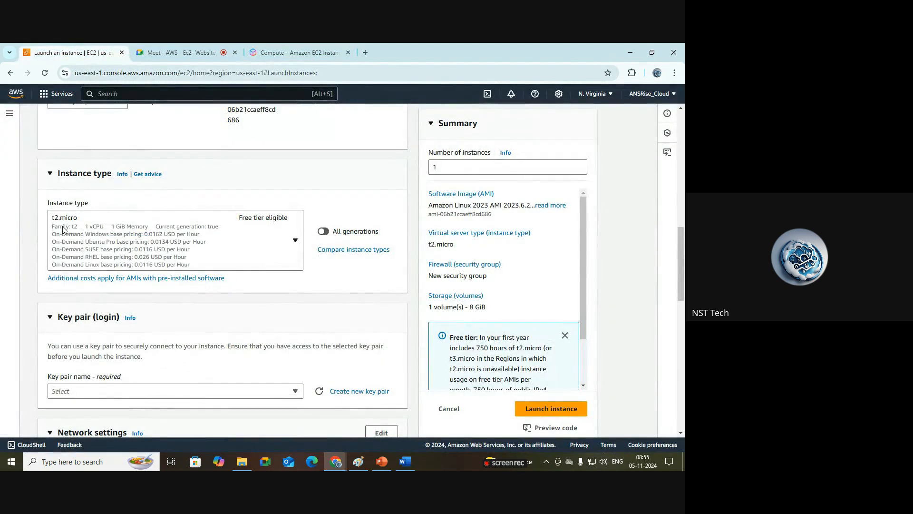
click(295, 51)
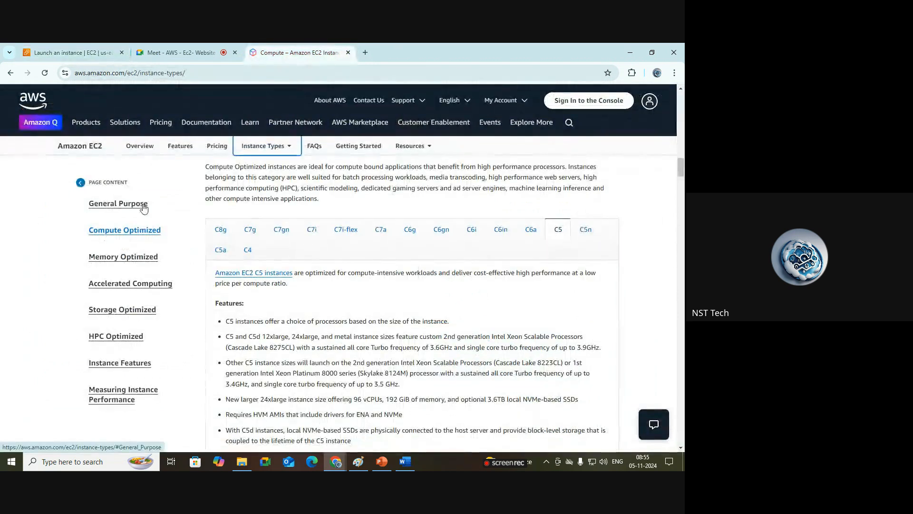
click(119, 204)
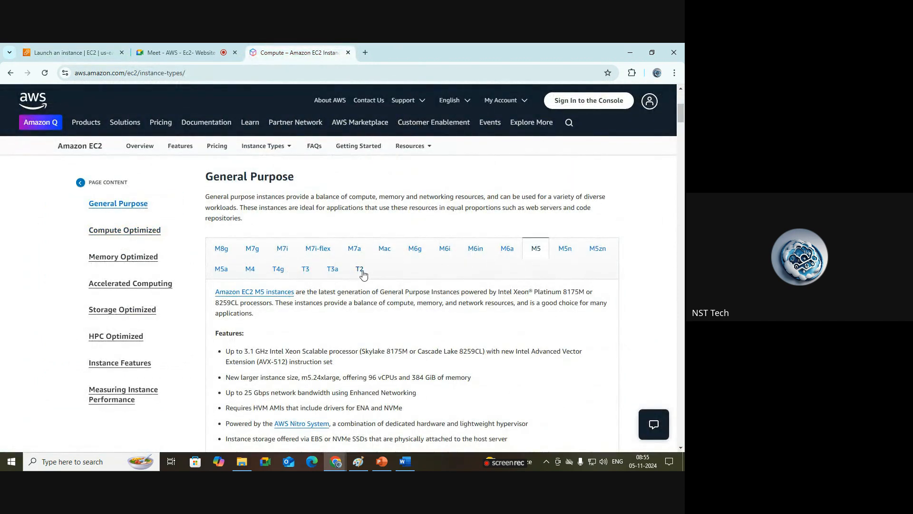
click(360, 270)
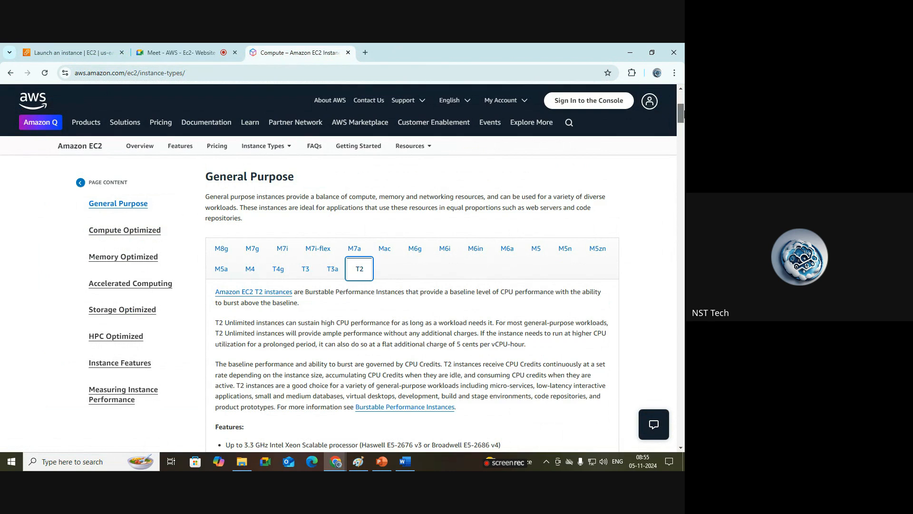
scroll(361, 274, down, 4)
scroll(273, 303, down, 2)
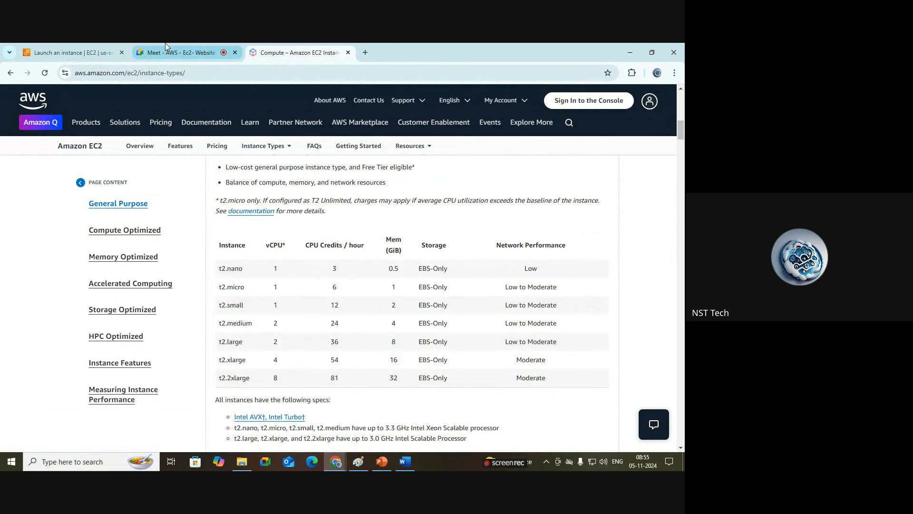
click(76, 47)
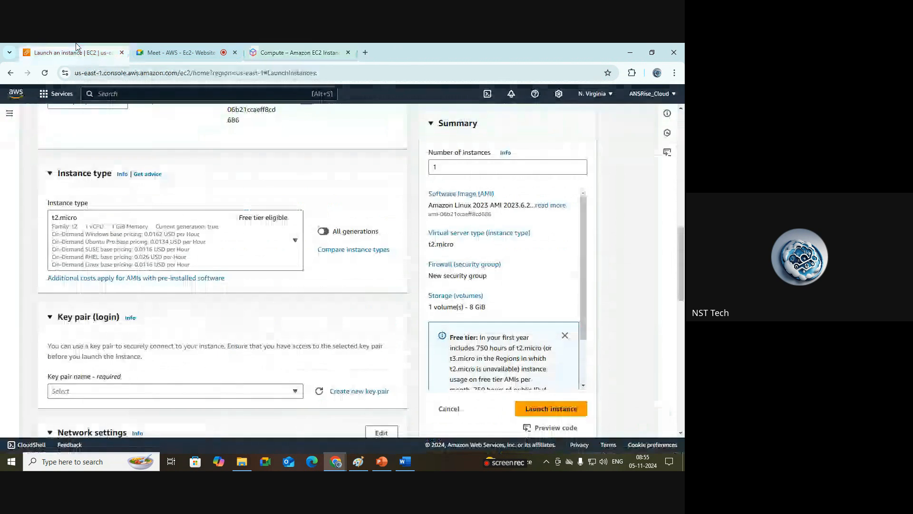
Step: Open the instance type list, scroll through the t2 sizes, and keep t2.micro selected
click(295, 241)
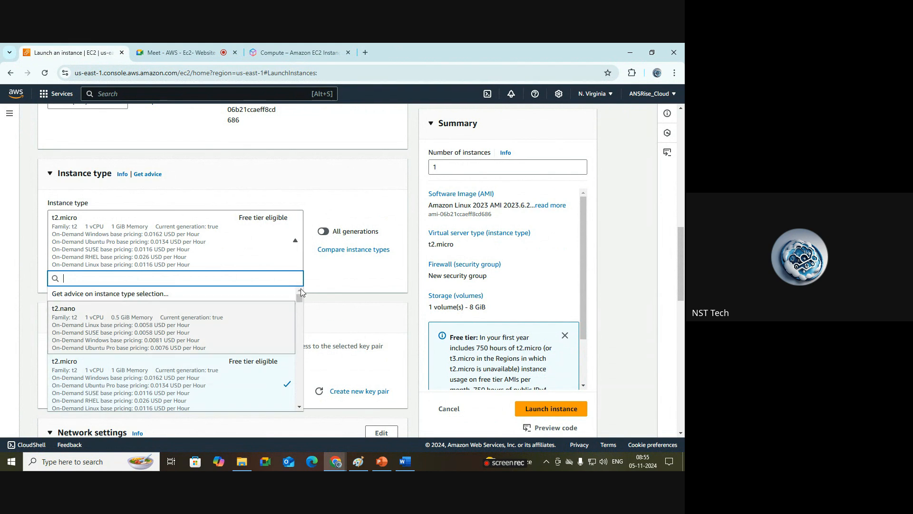
click(300, 406)
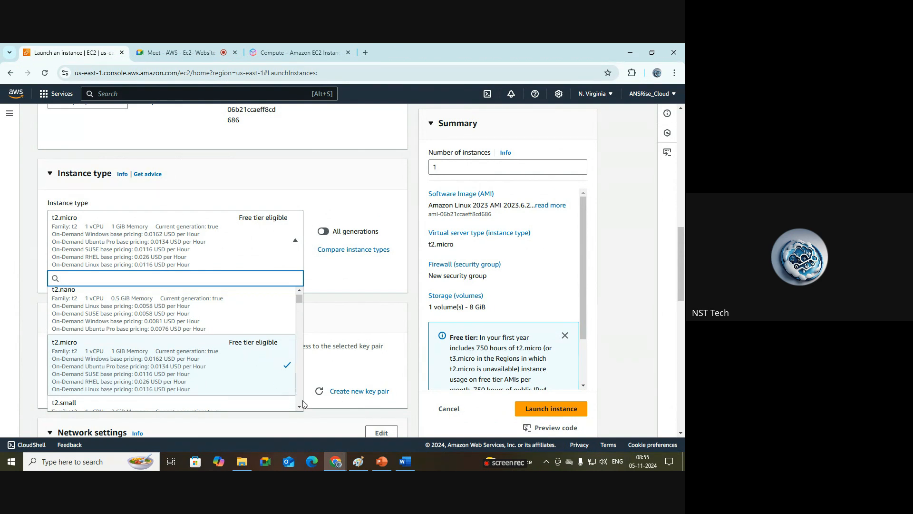
scroll(301, 409, down, 3)
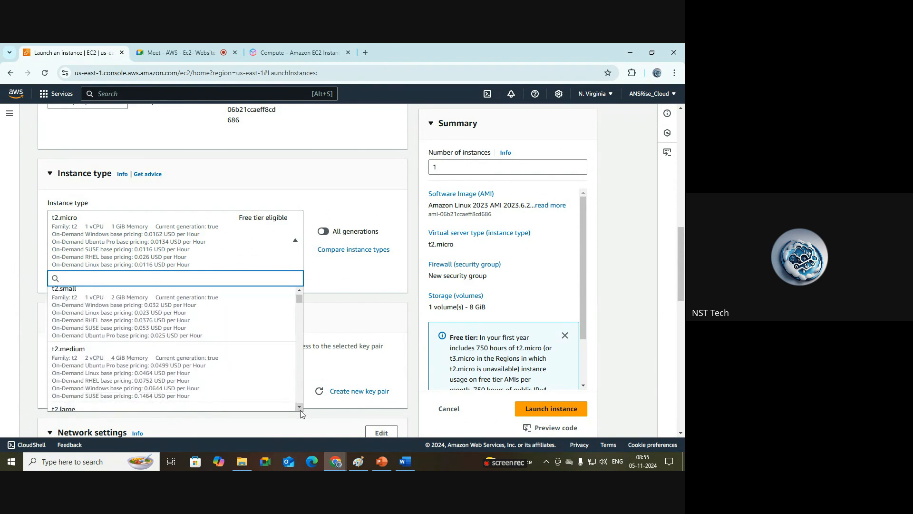
scroll(301, 404, down, 2)
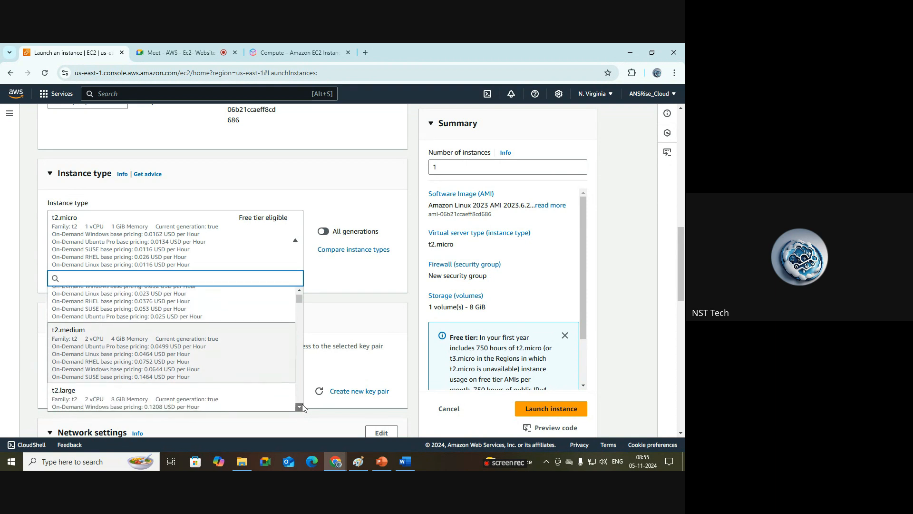
scroll(303, 289, up, 4)
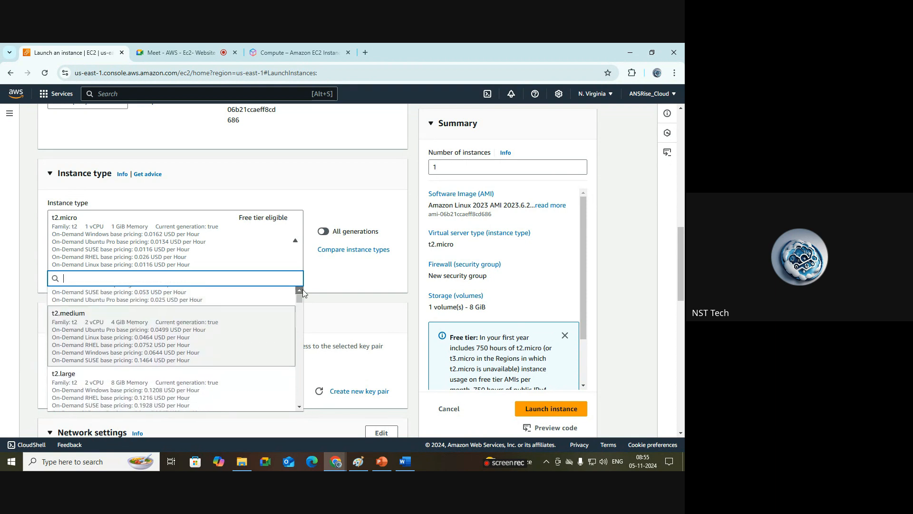
scroll(302, 289, up, 1)
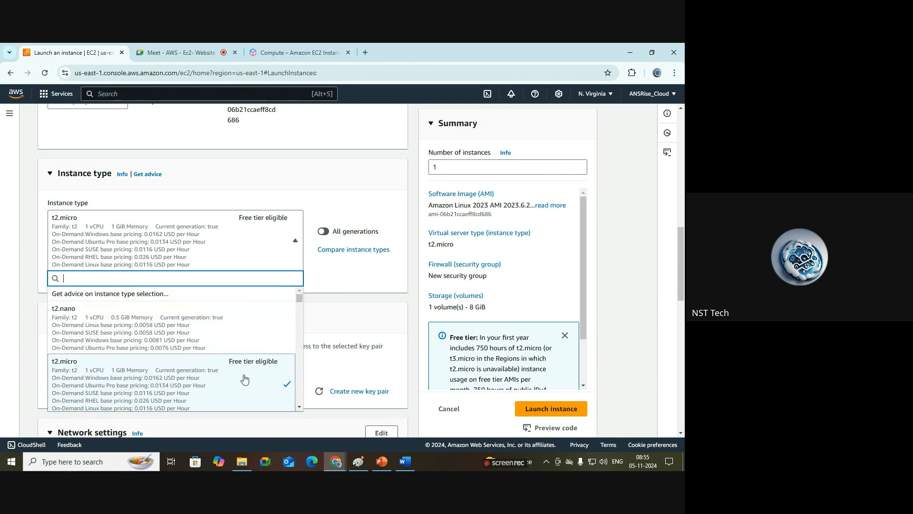
click(333, 340)
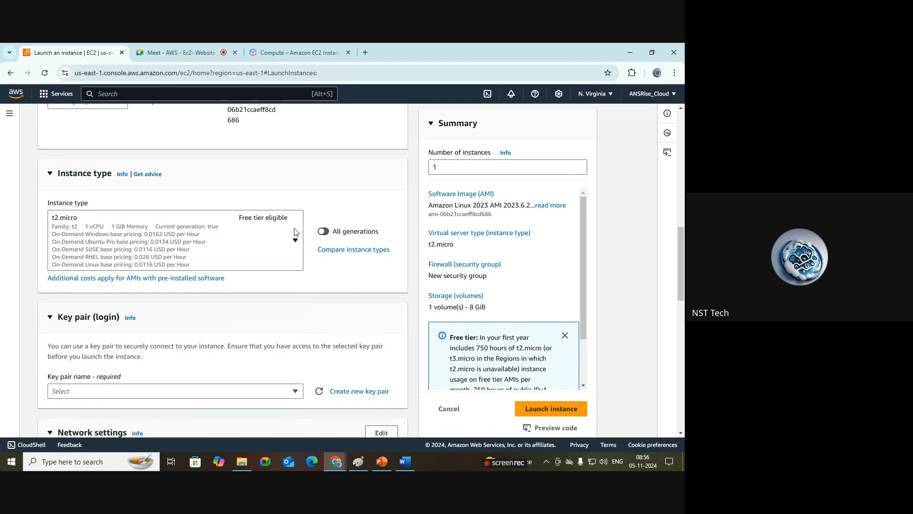
Step: Open the Create key pair dialog and name the new key pair demo-workshop-key
drag(682, 260, 683, 298)
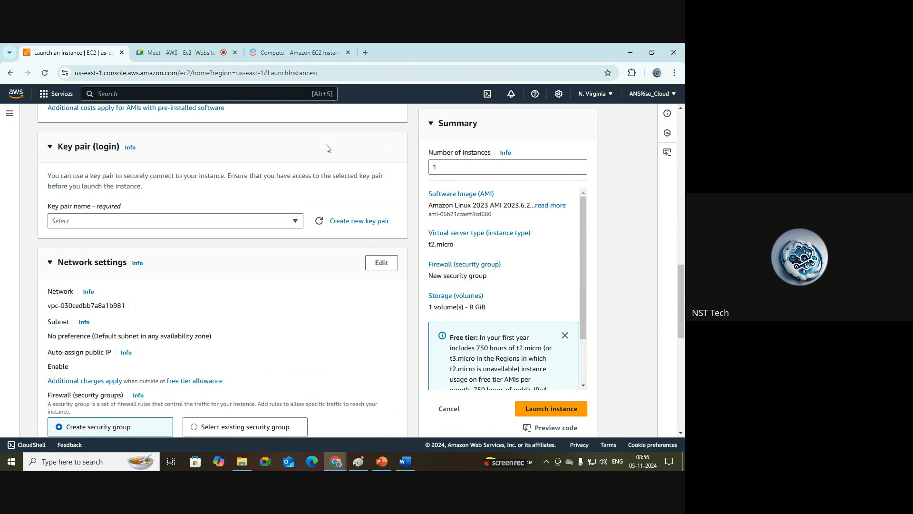
click(297, 223)
click(356, 196)
click(369, 224)
click(352, 187)
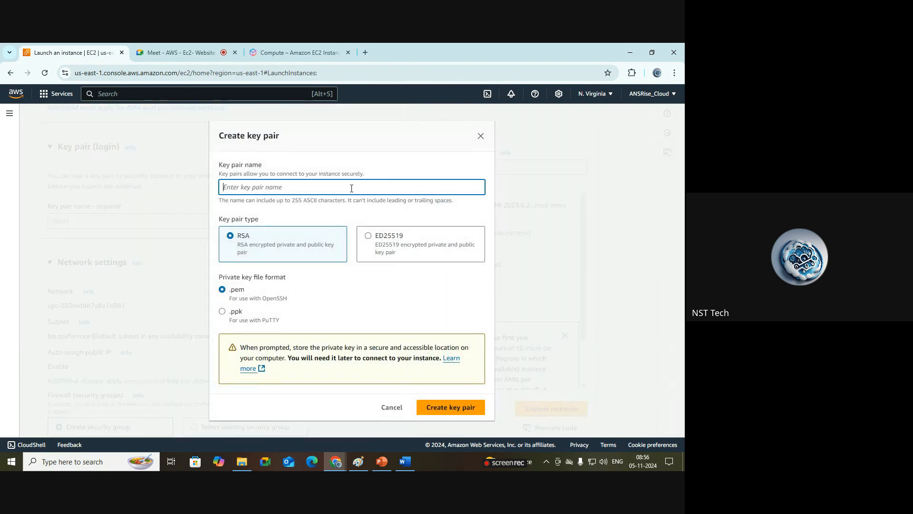
text(de)
text(mo-)
text(-)
text(worksh)
text(op)
Step: Choose the RSA type with .pem private key format and create the key pair
triple_click(274, 321)
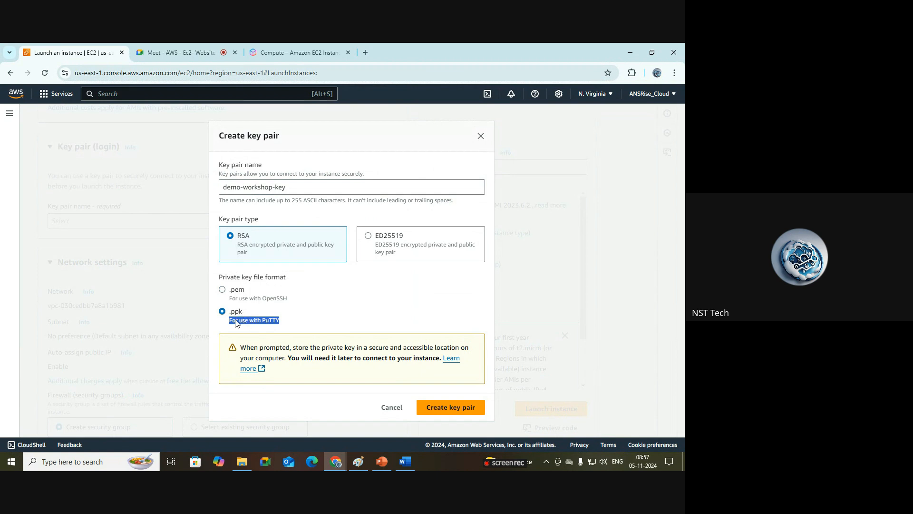
click(238, 292)
triple_click(280, 188)
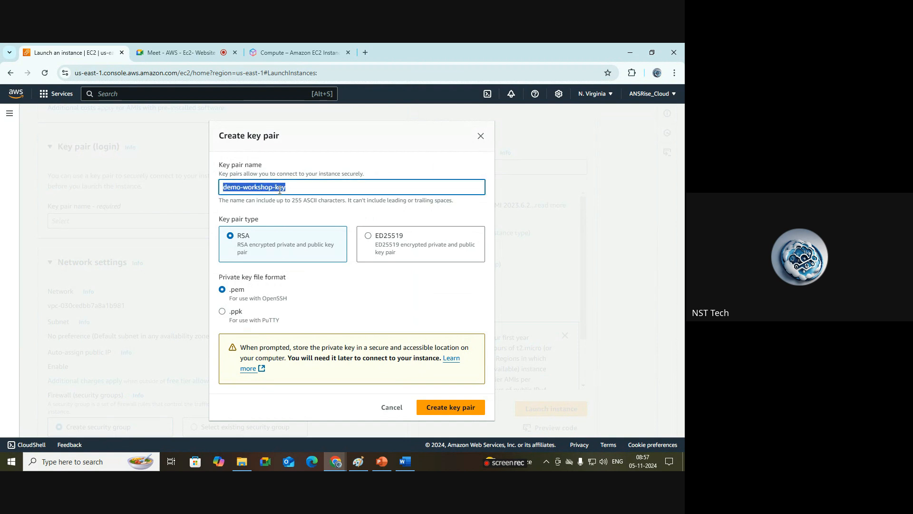
click(243, 292)
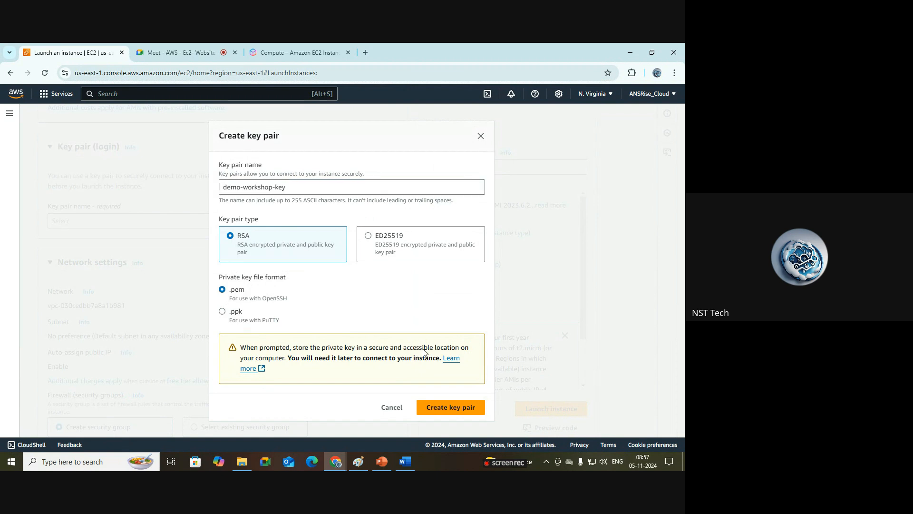
click(454, 409)
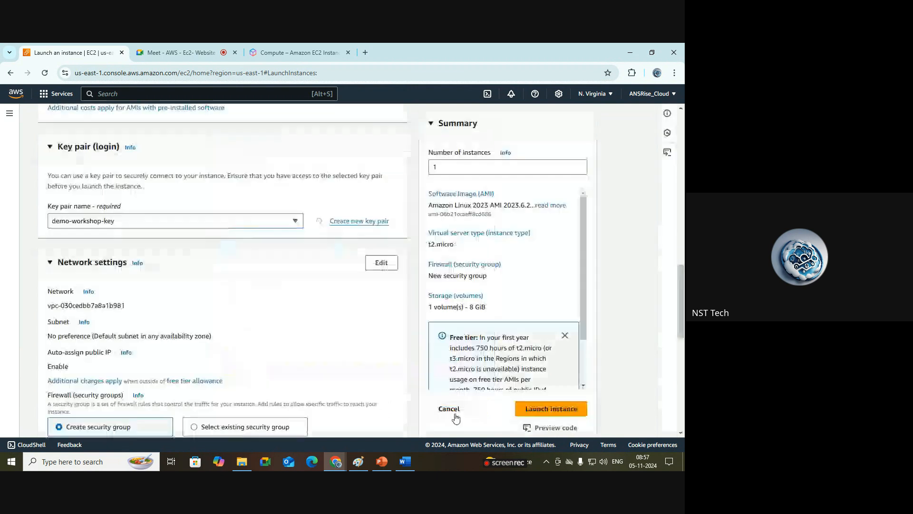
Step: Check the downloaded demo-workshop-key.pem file and review the key pair list, keeping demo-workshop-key selected
click(641, 74)
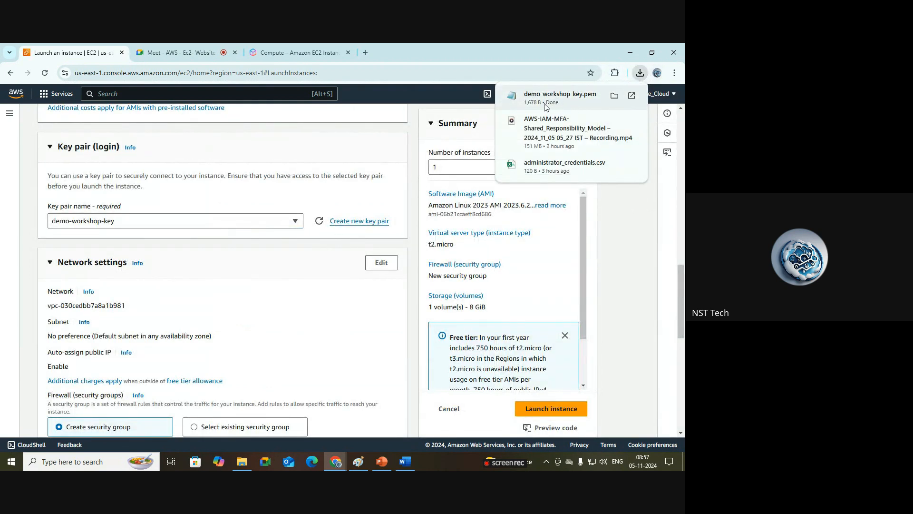
click(627, 214)
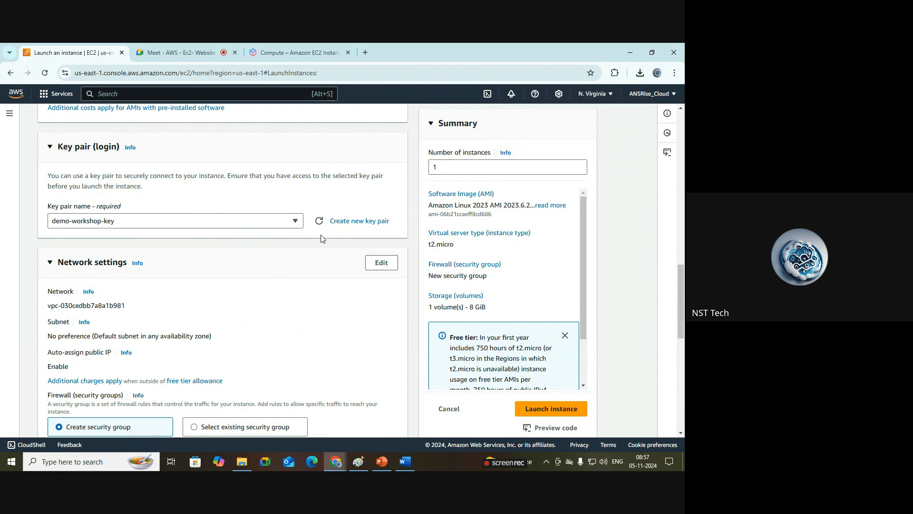
click(295, 221)
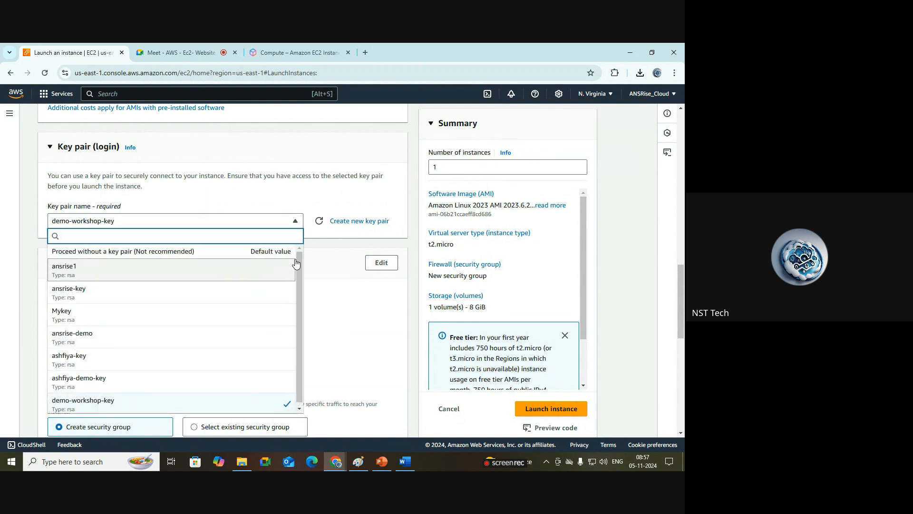
scroll(288, 337, down, 1)
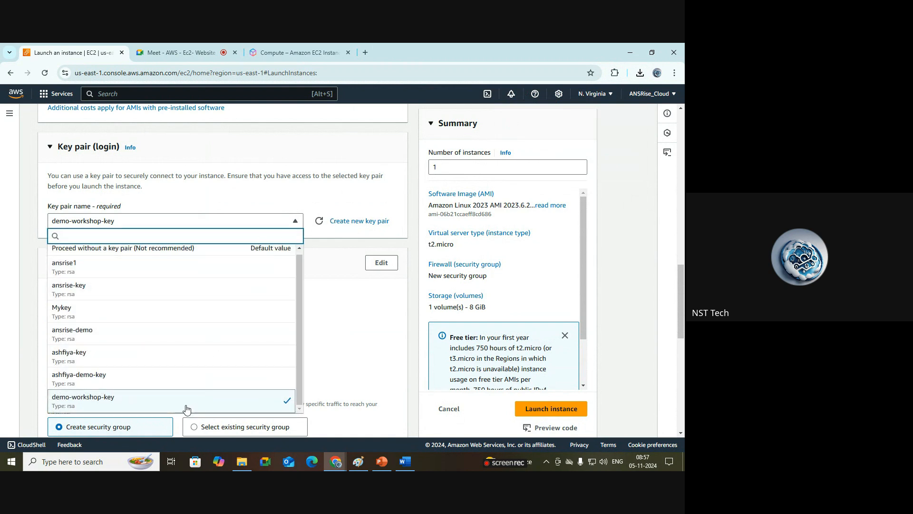
click(251, 403)
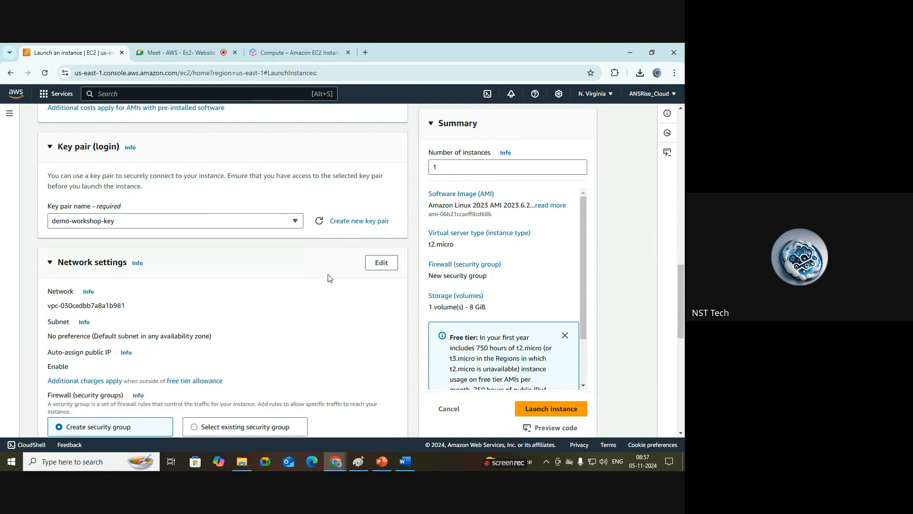
Step: Open the network settings for editing and review the networking steps list in the Word document
drag(682, 301, 683, 332)
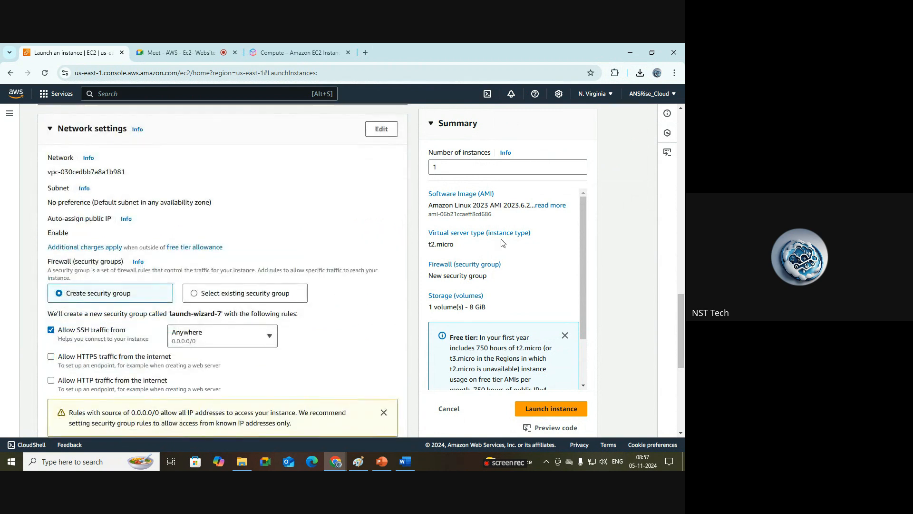
click(379, 138)
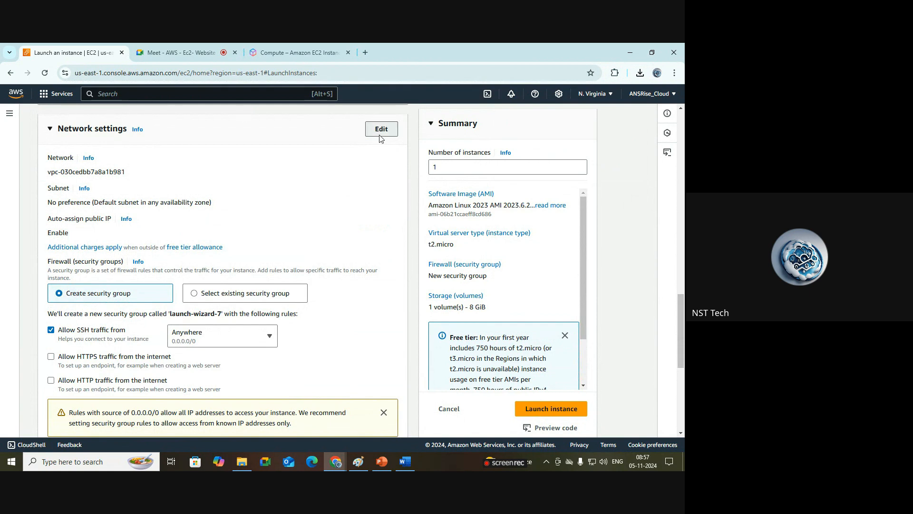
click(405, 462)
scroll(238, 187, up, 7)
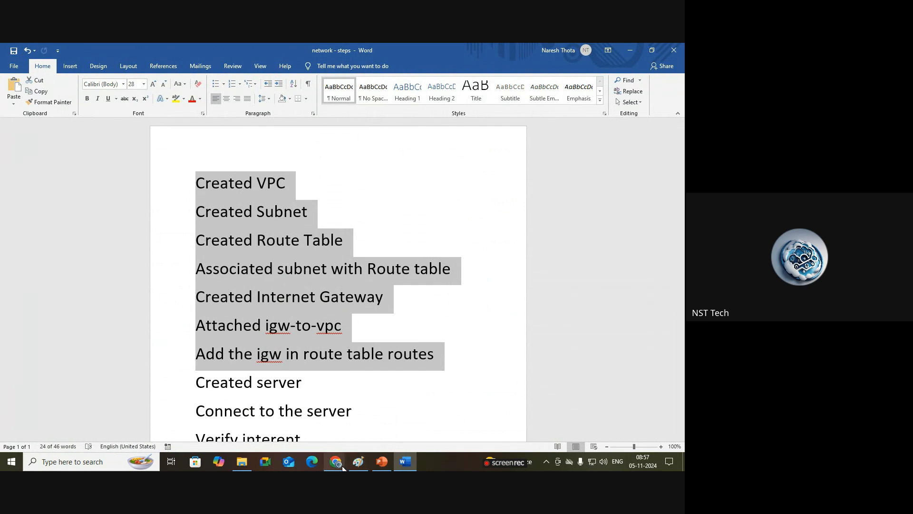
mouse_move(341, 466)
click(308, 438)
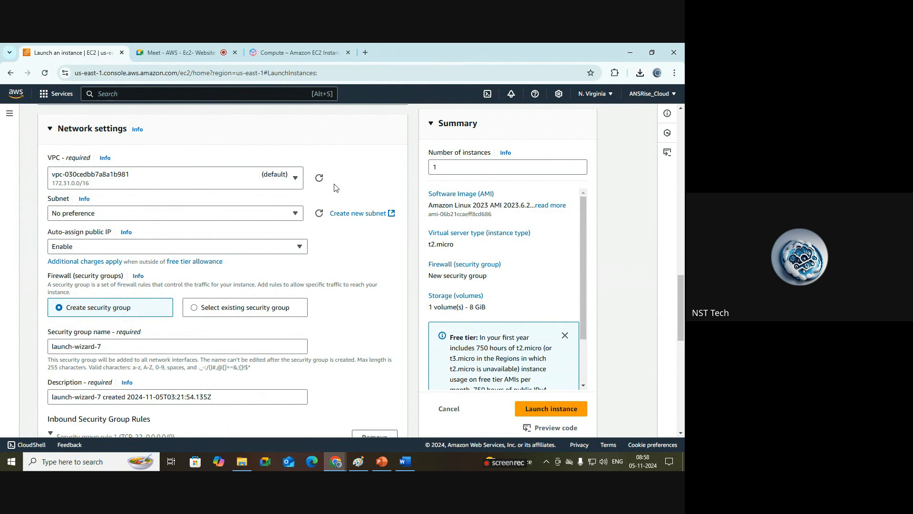
Step: Place the instance in the demo-vpc VPC and demo-public-subnet subnet, with auto-assign public IP enabled
click(295, 179)
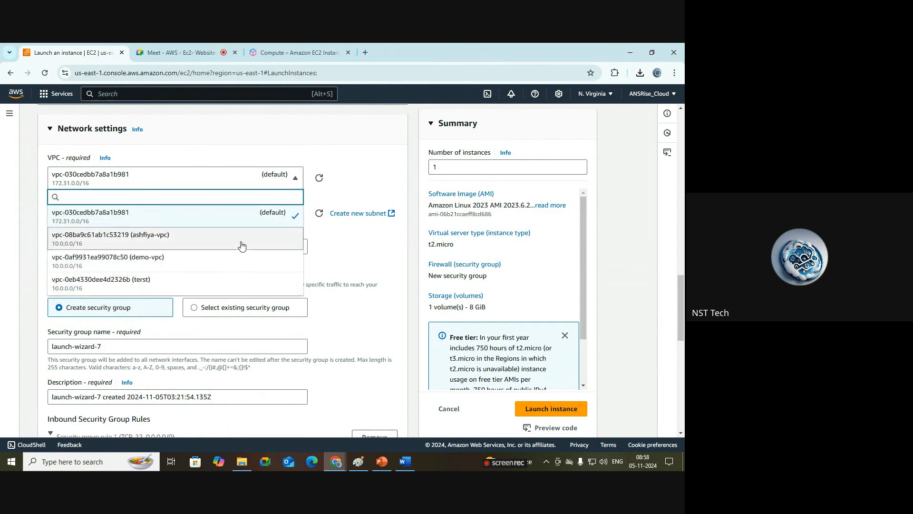
click(176, 263)
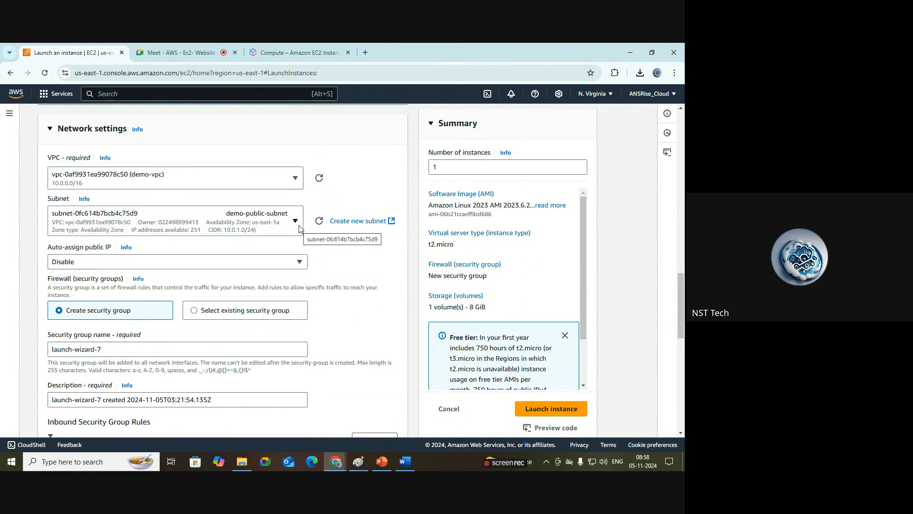
click(292, 229)
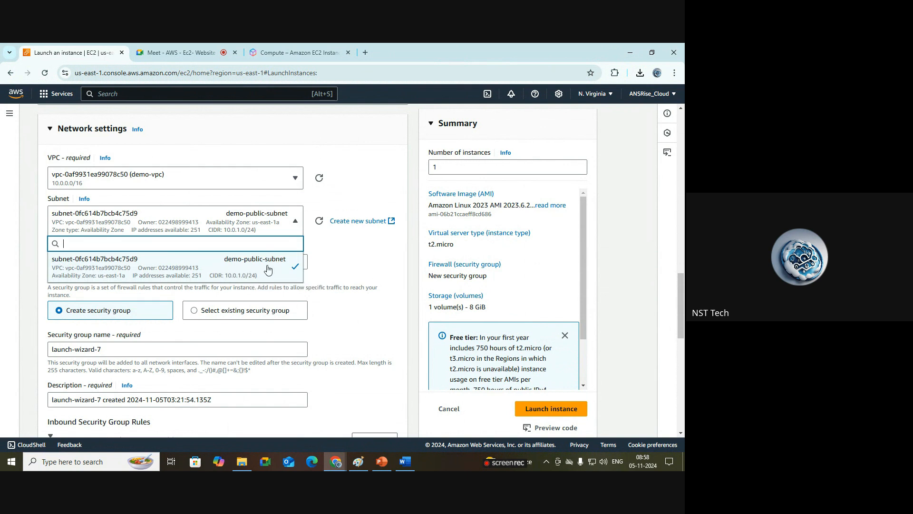
click(249, 274)
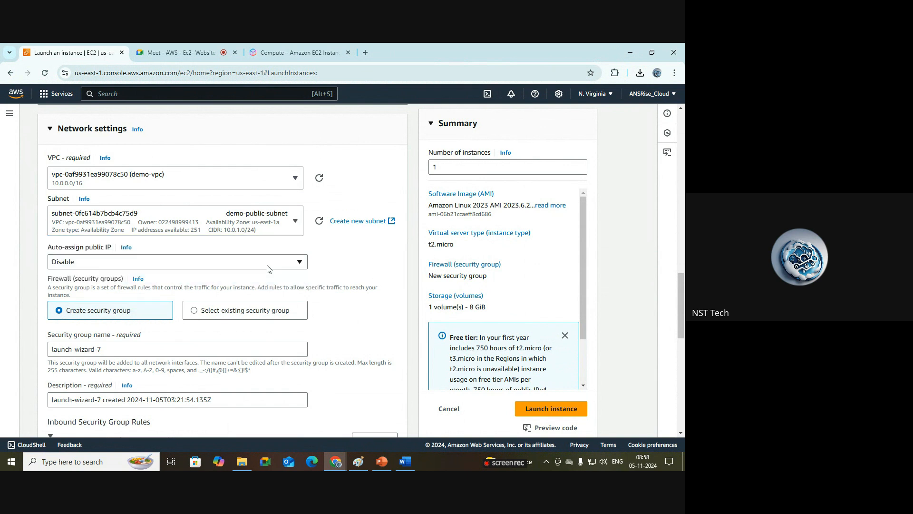
click(302, 265)
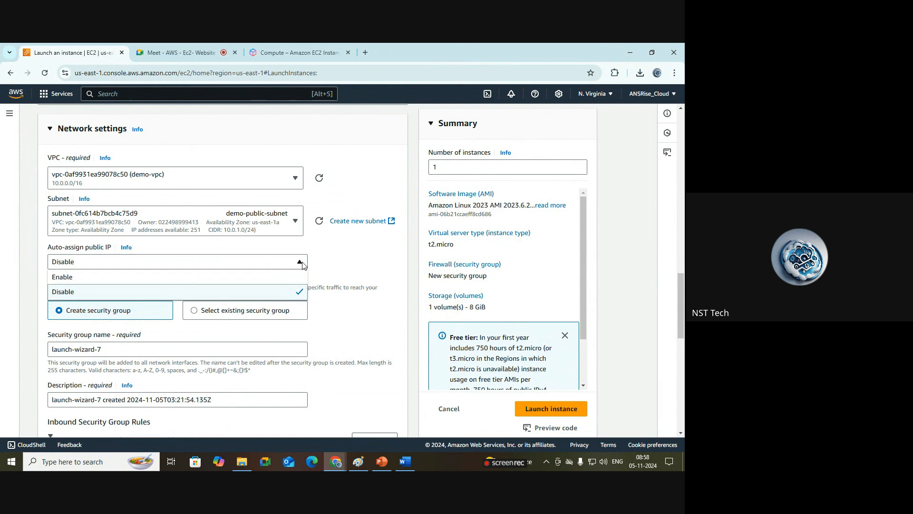
click(298, 276)
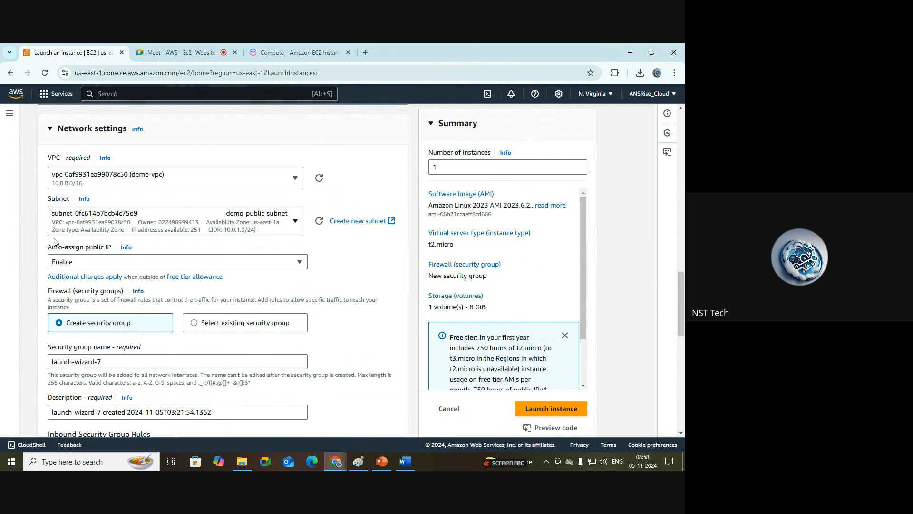
Step: Create a new security group and name it demo-web-sg
drag(47, 247, 107, 251)
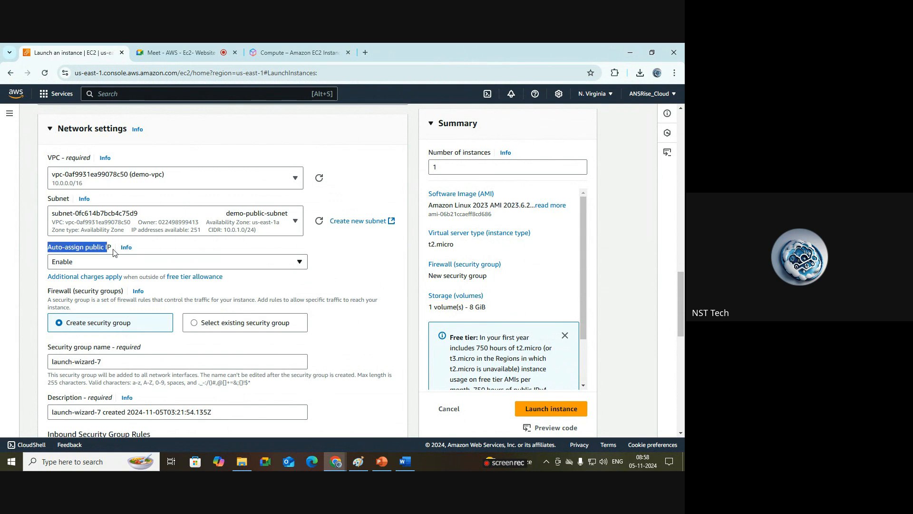
click(374, 283)
drag(681, 280, 681, 313)
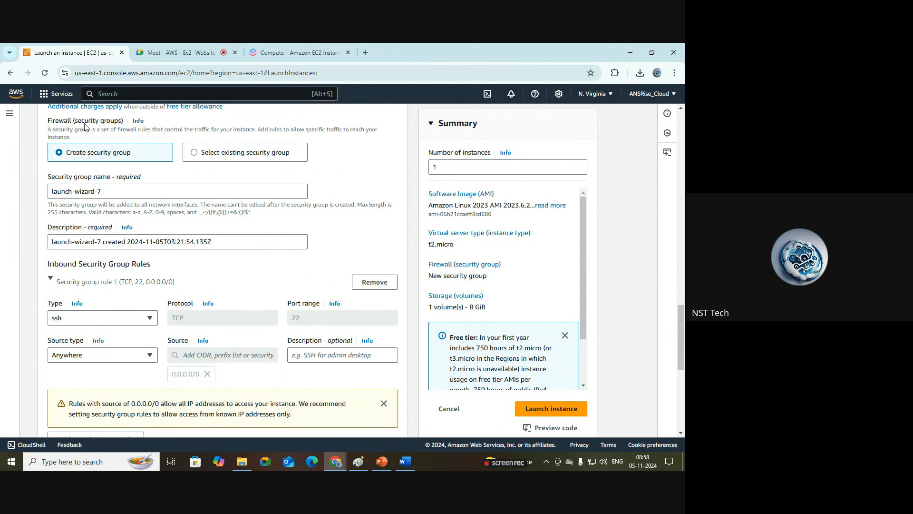
double_click(68, 122)
click(198, 176)
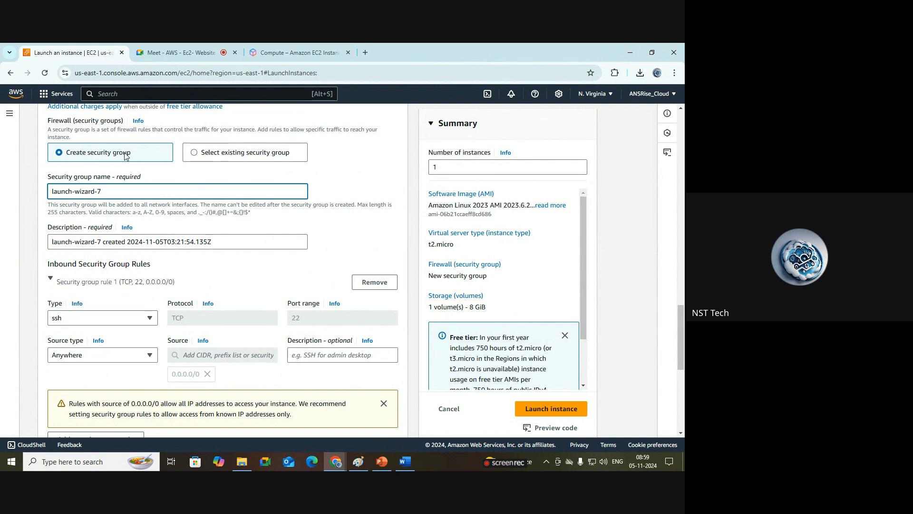
double_click(149, 191)
key(BackSpace)
key(ctrl+a)
key(BackSpace)
text(demo-)
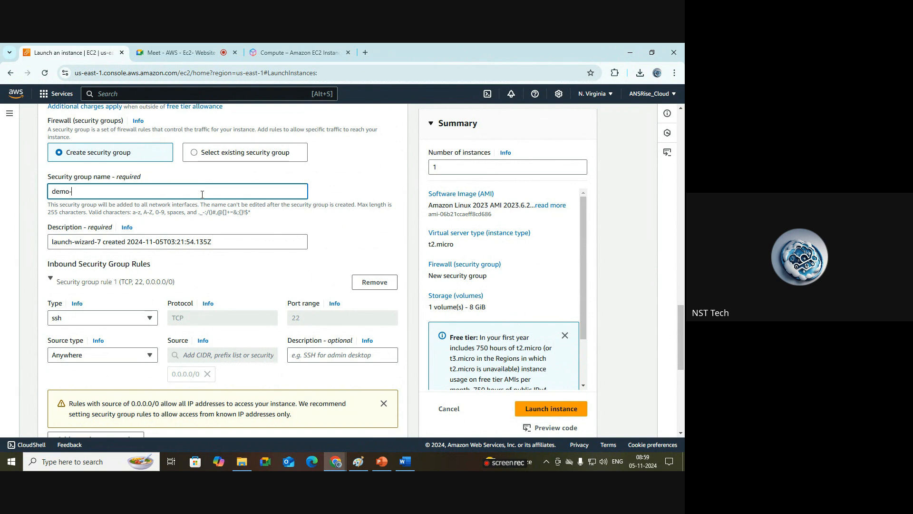
text(web-sg)
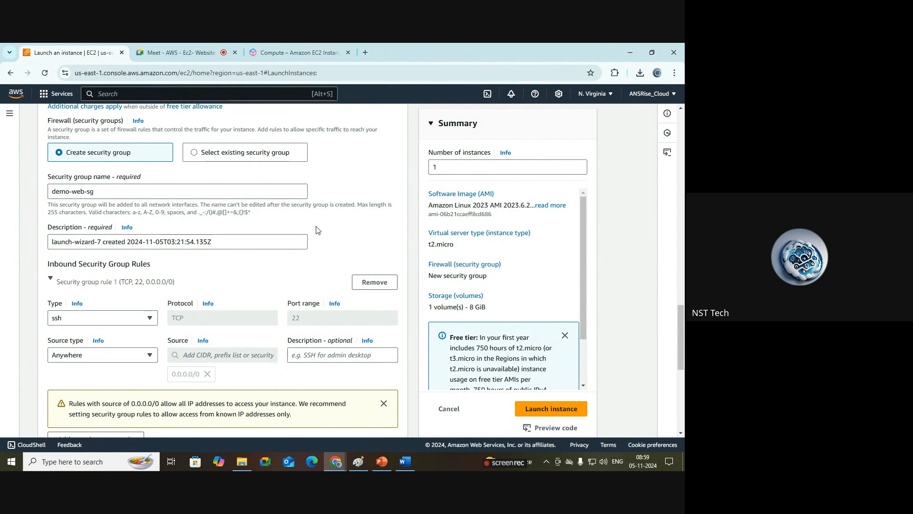
Step: Replace the security group description with sg for webserver
click(259, 239)
triple_click(259, 239)
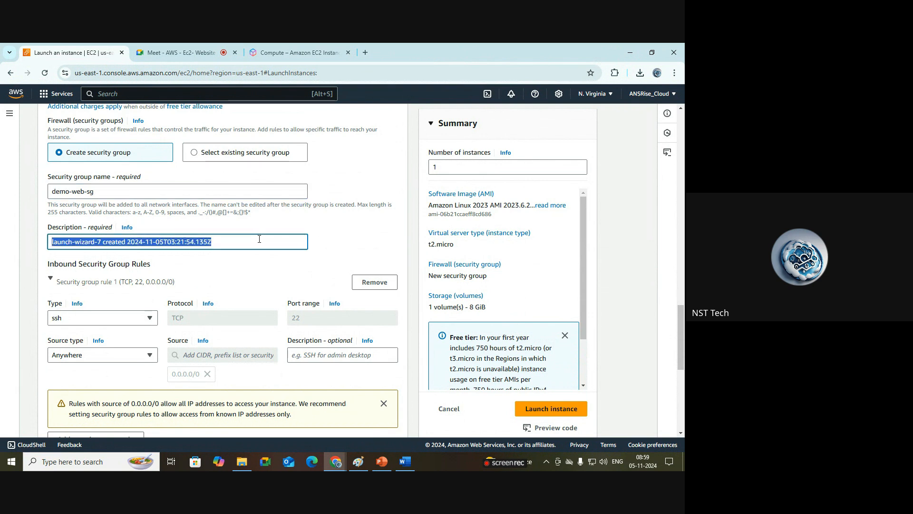
key(BackSpace)
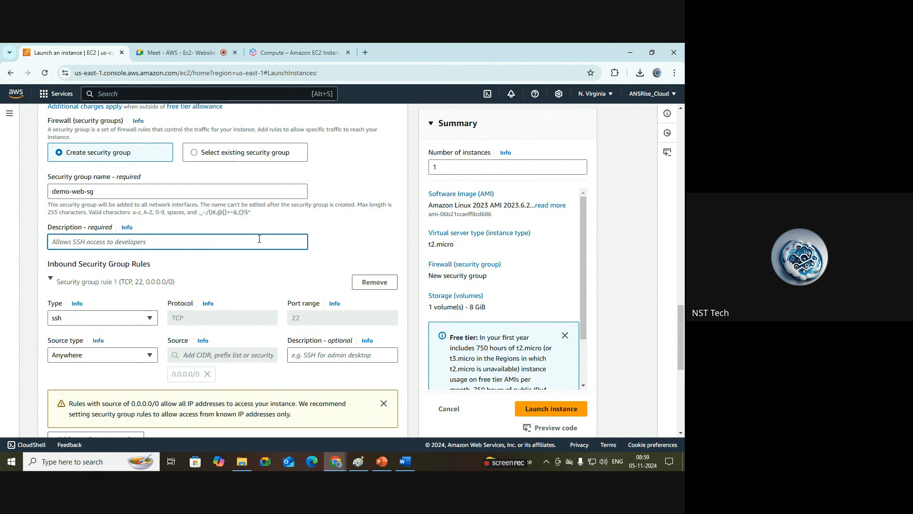
text(sg for )
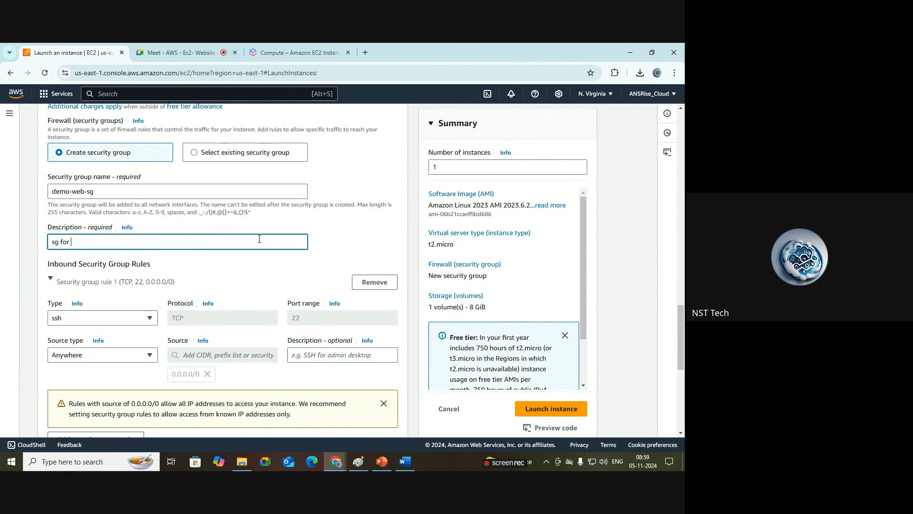
text(webserver)
Step: Dismiss the warning about SSH open to 0.0.0.0/0 and look over the storage settings
scroll(684, 336, down, 2)
drag(684, 337, 684, 340)
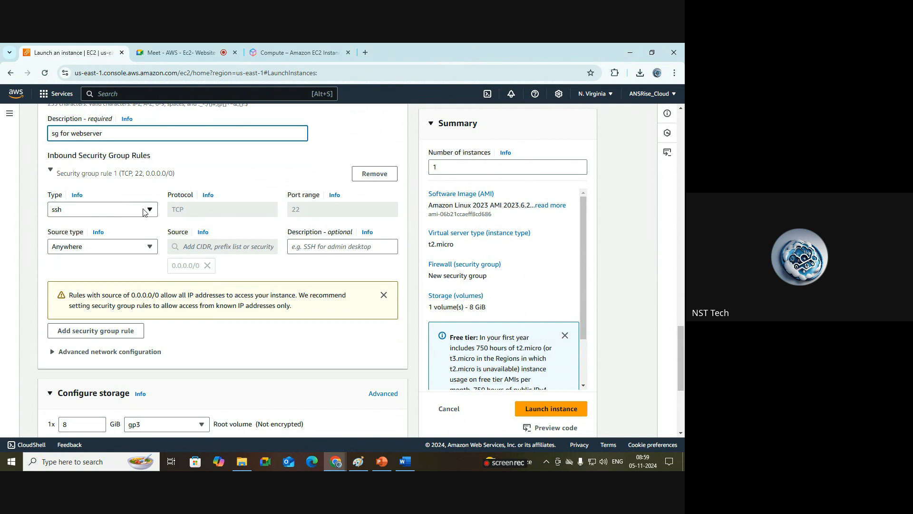
click(384, 295)
drag(681, 359, 680, 390)
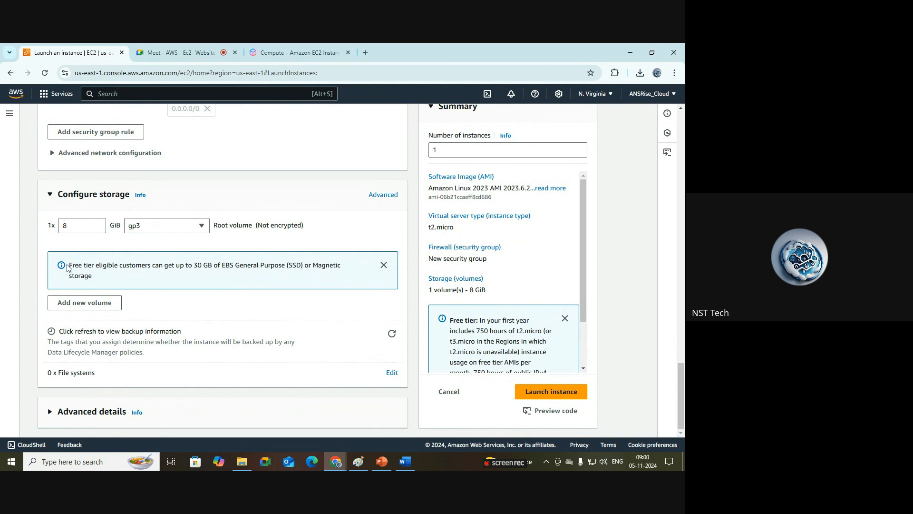
triple_click(83, 266)
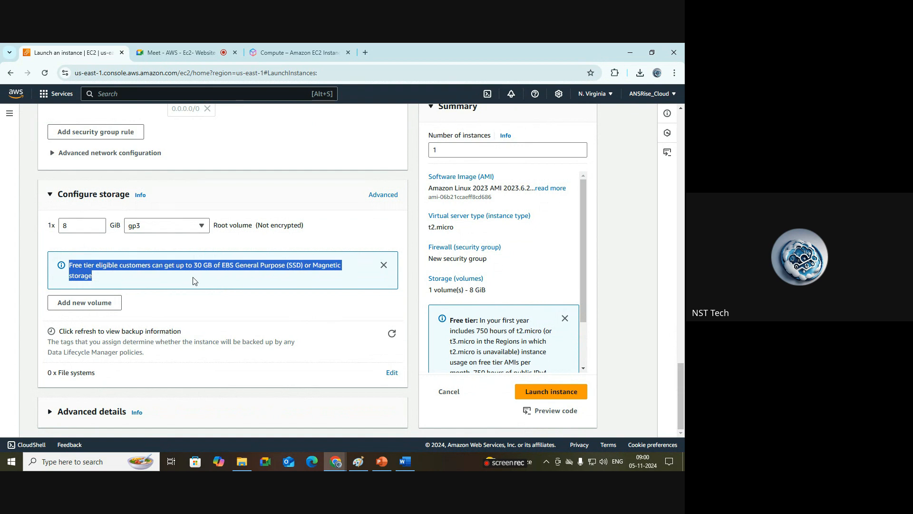
click(332, 224)
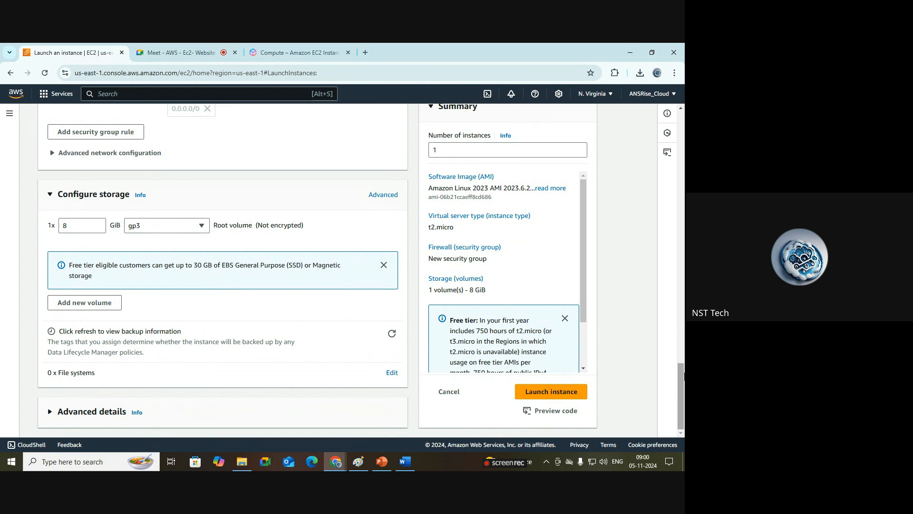
Step: Review the launch form from the instance name through the network and security group settings
drag(681, 376, 682, 137)
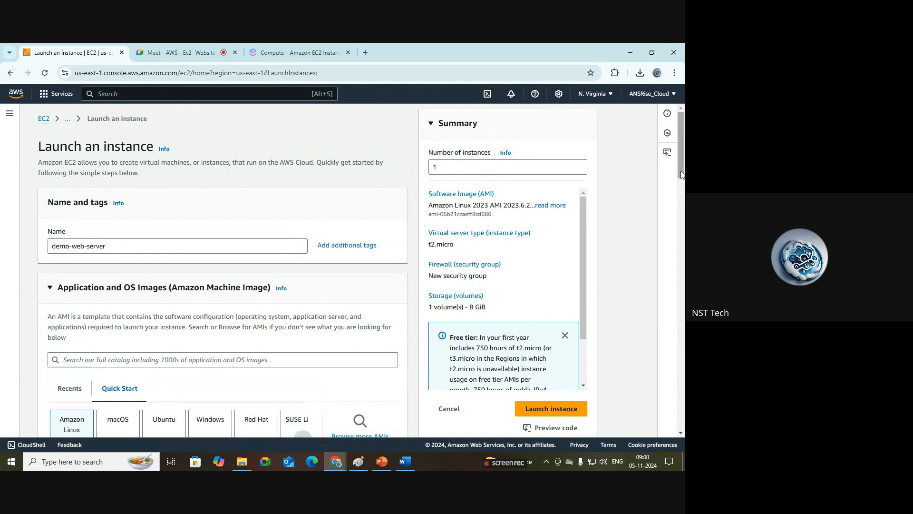
scroll(293, 148, down, 3)
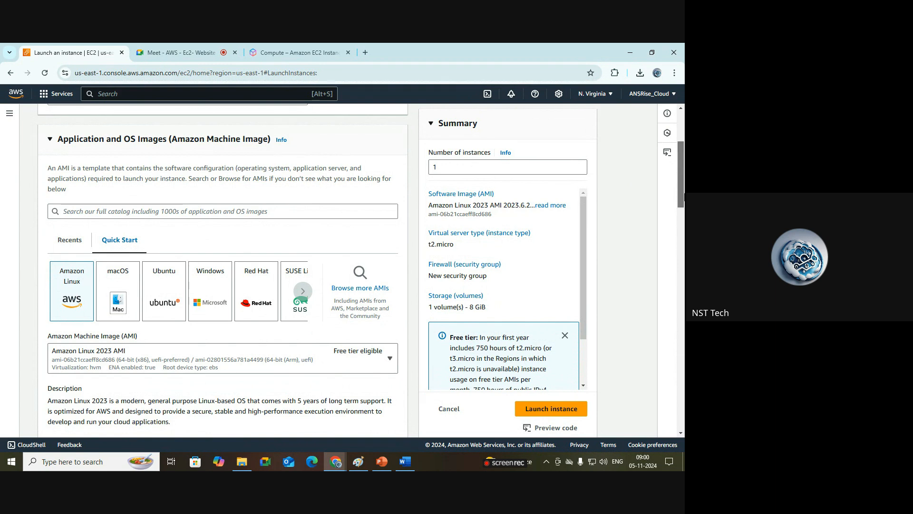
scroll(238, 240, down, 7)
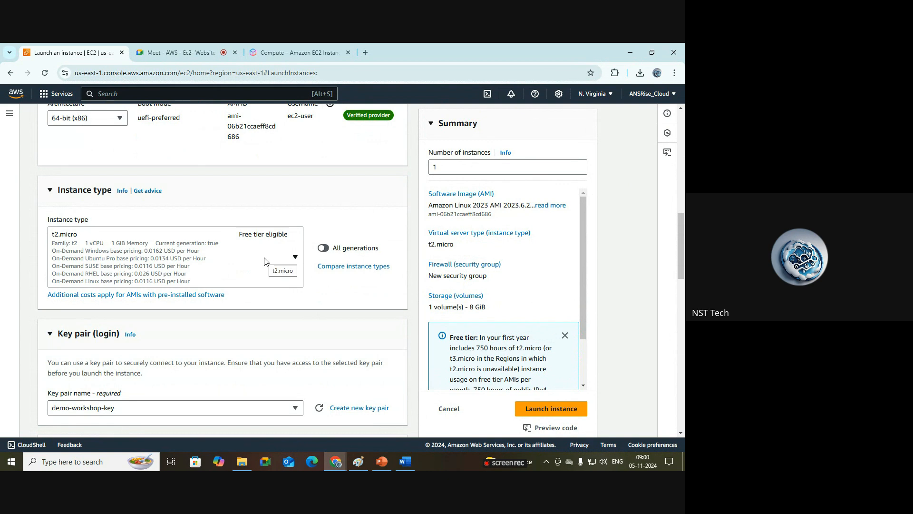
drag(682, 259, 684, 296)
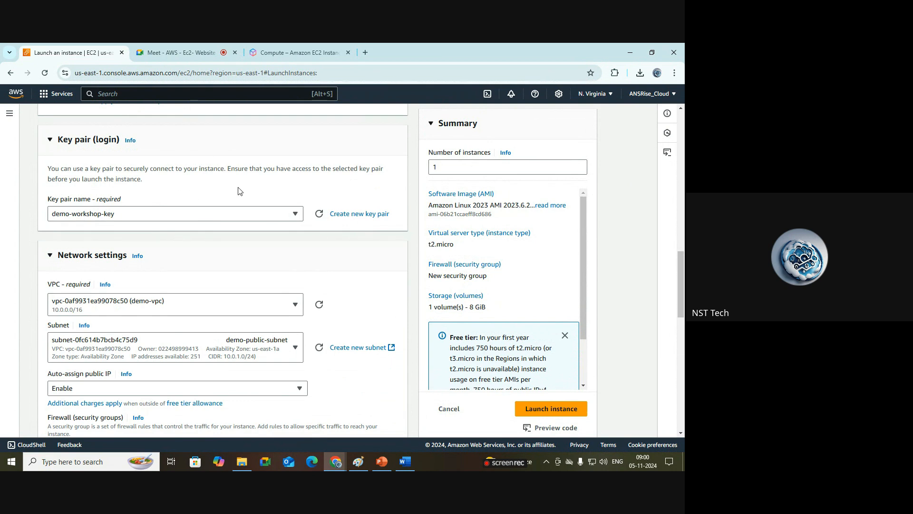
drag(684, 289, 684, 307)
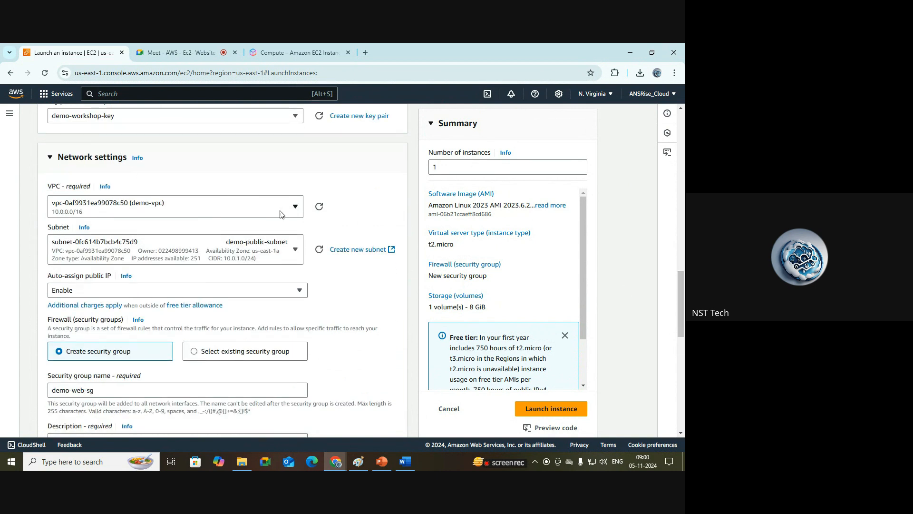
scroll(428, 238, down, 1)
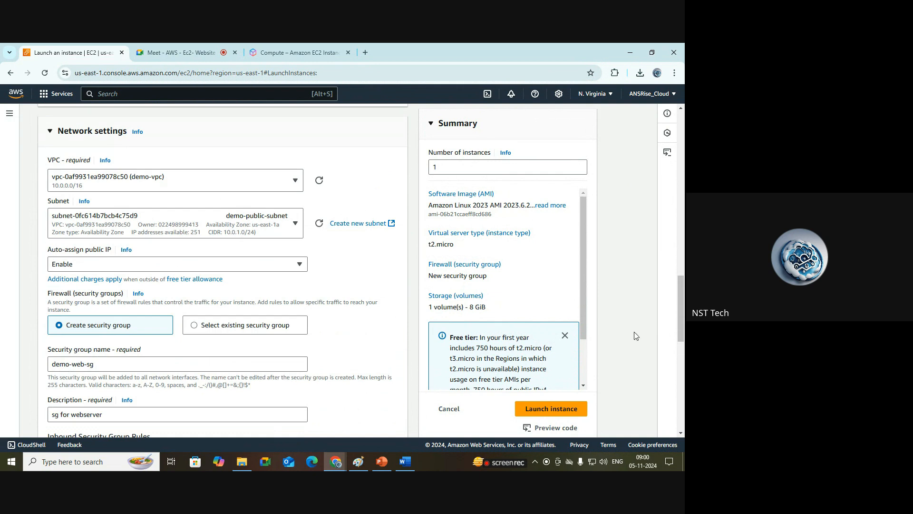
drag(683, 305, 683, 335)
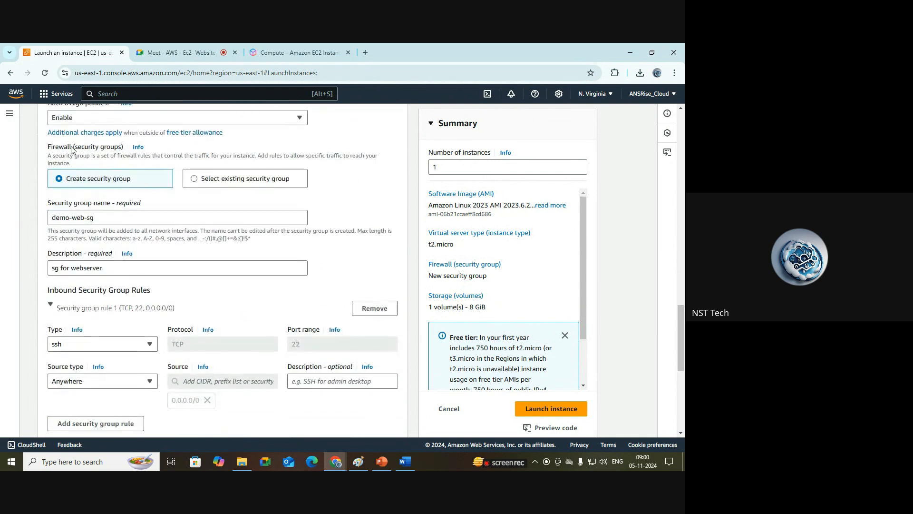
drag(132, 180, 61, 183)
click(373, 195)
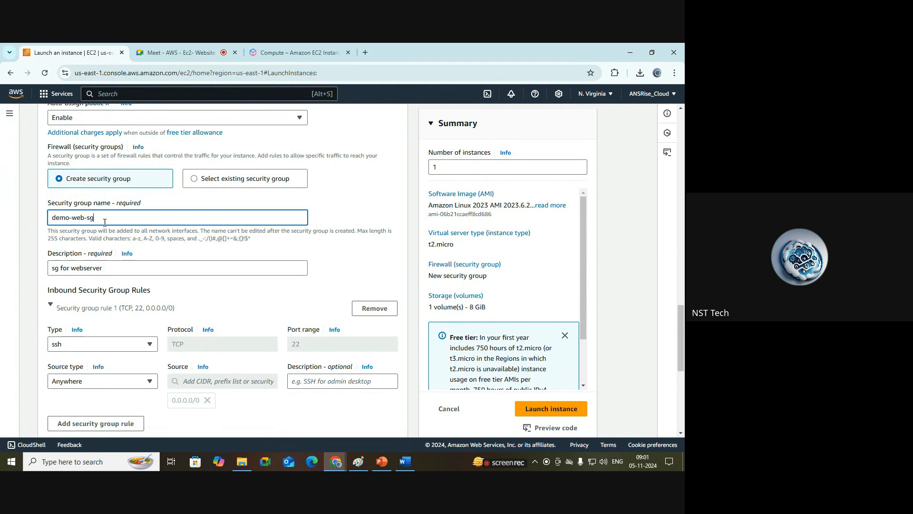
drag(95, 218, 52, 223)
drag(105, 269, 38, 271)
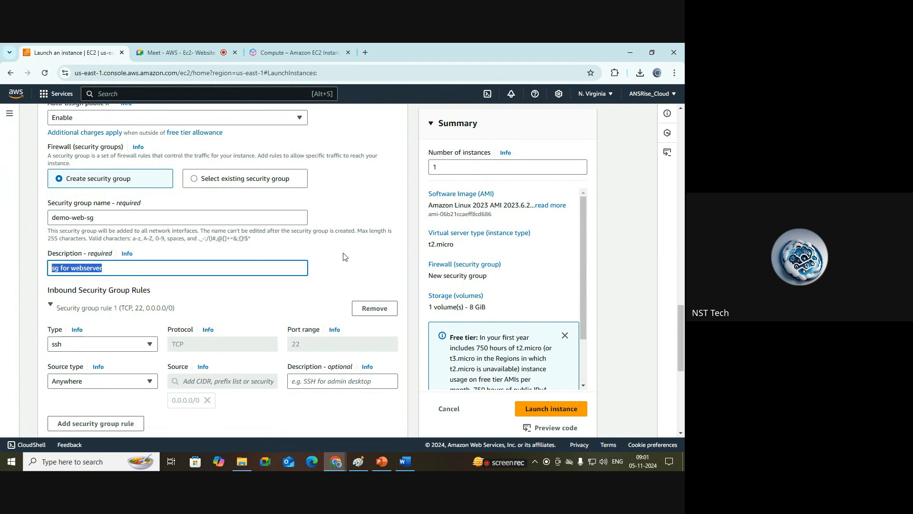
click(346, 257)
drag(683, 324, 683, 396)
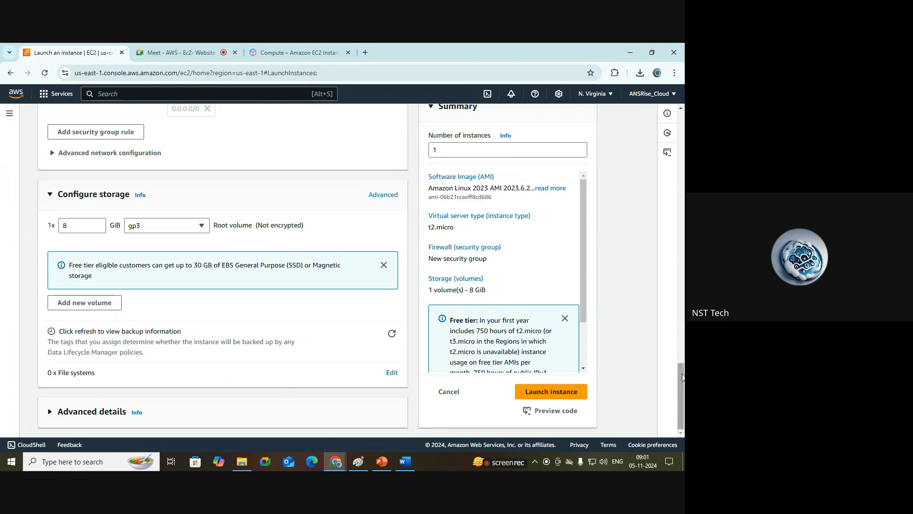
drag(682, 372, 682, 342)
click(474, 169)
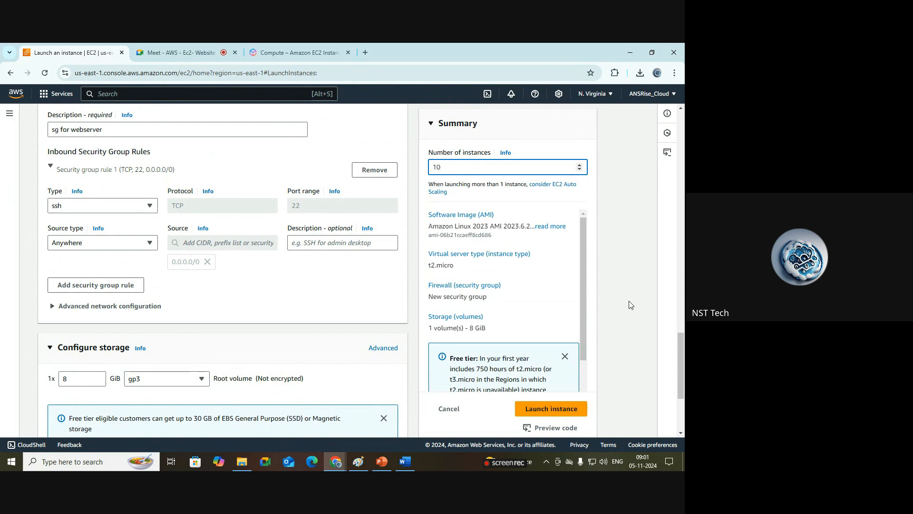
key(BackSpace)
click(635, 279)
Step: Open the region list and close it, staying in US East (N. Virginia)
drag(681, 344, 682, 103)
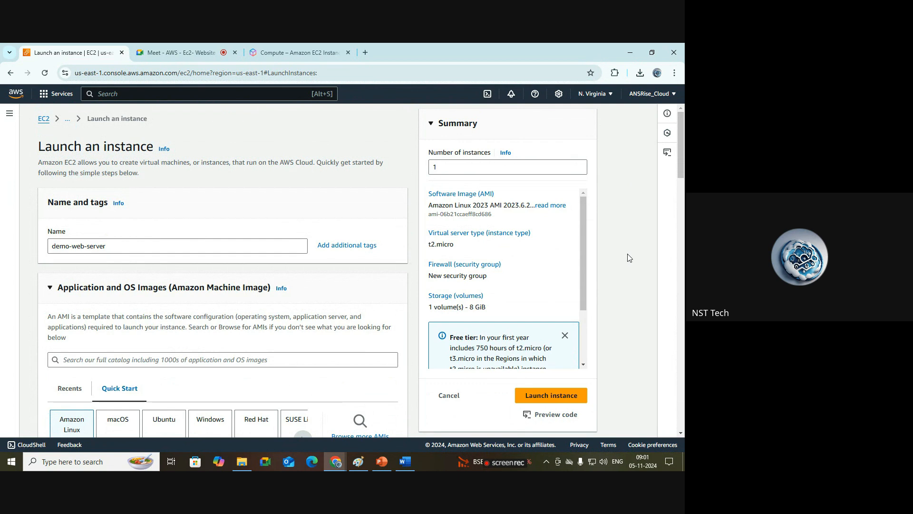
click(609, 95)
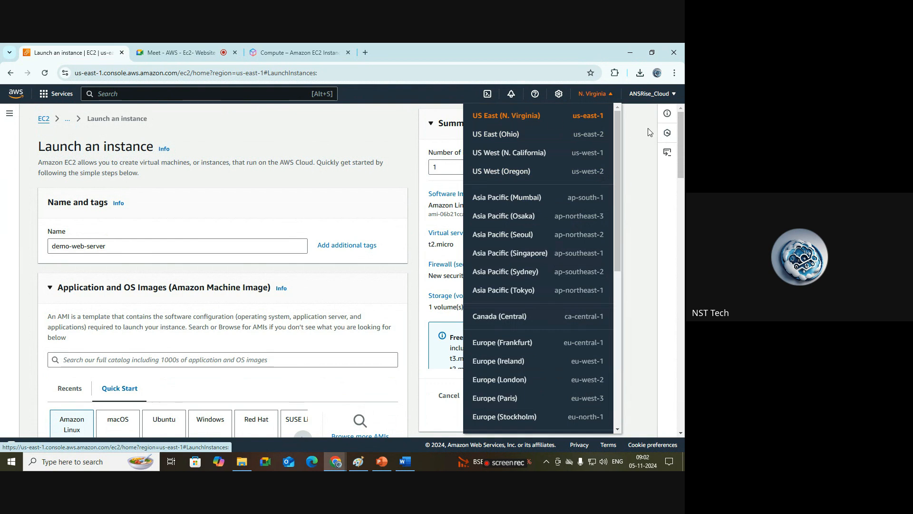
click(634, 139)
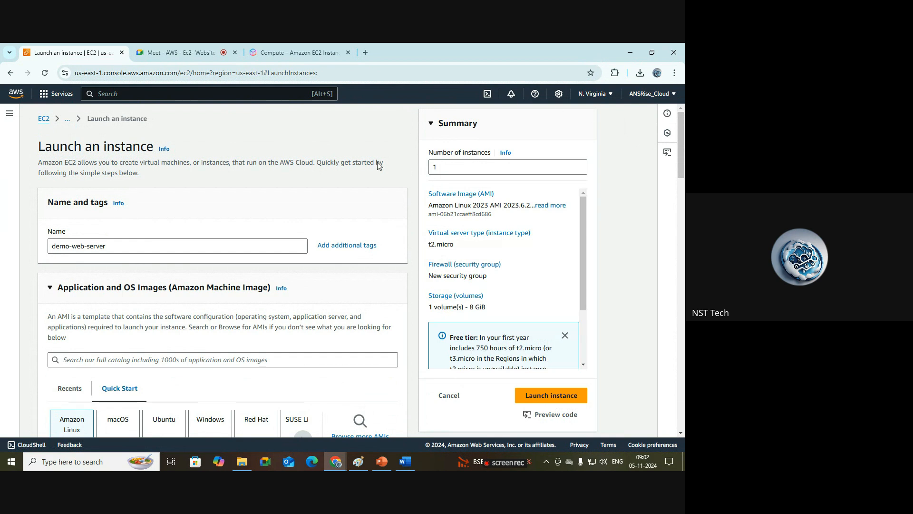
click(603, 100)
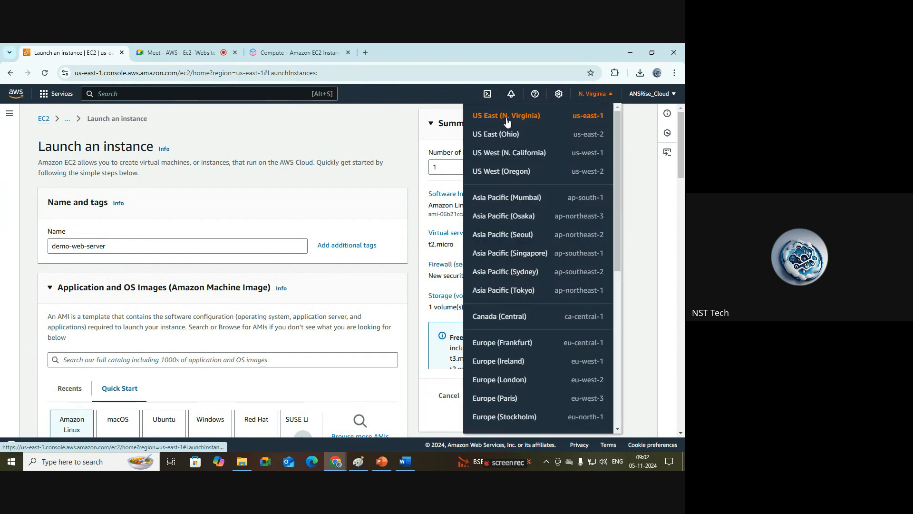
click(636, 134)
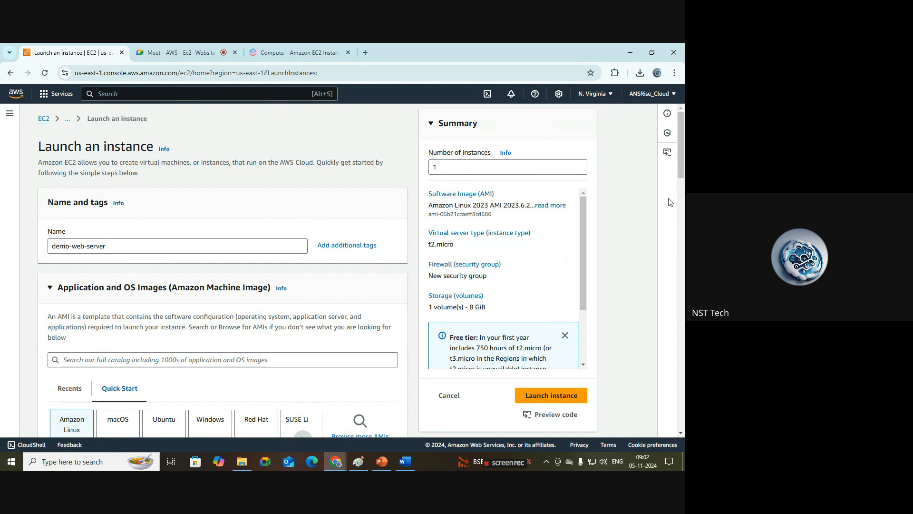
Step: Read the free tier note in the summary panel
scroll(683, 153, down, 2)
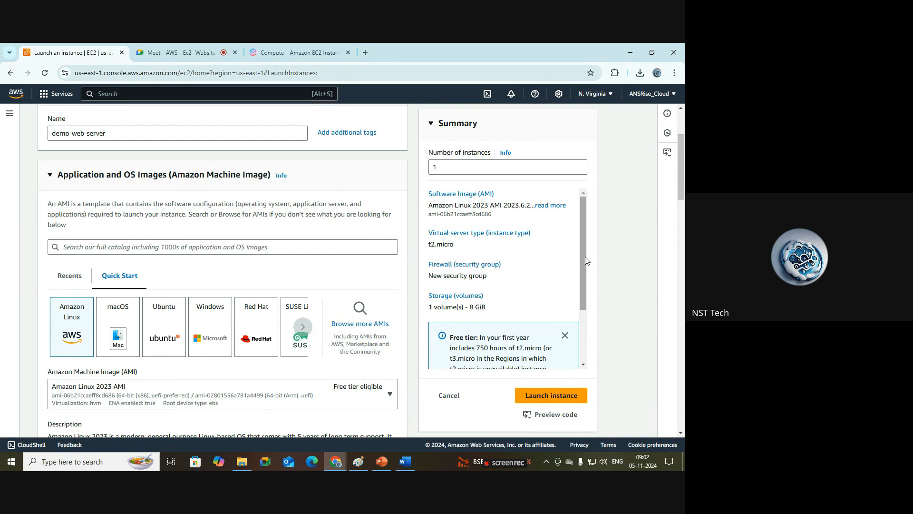
drag(584, 254, 589, 322)
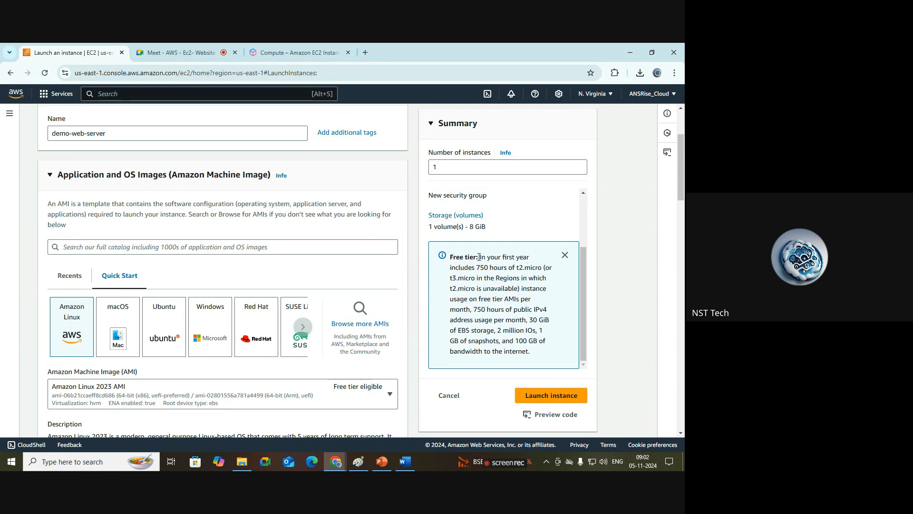
drag(479, 257, 517, 266)
click(516, 274)
click(552, 281)
drag(520, 267, 540, 268)
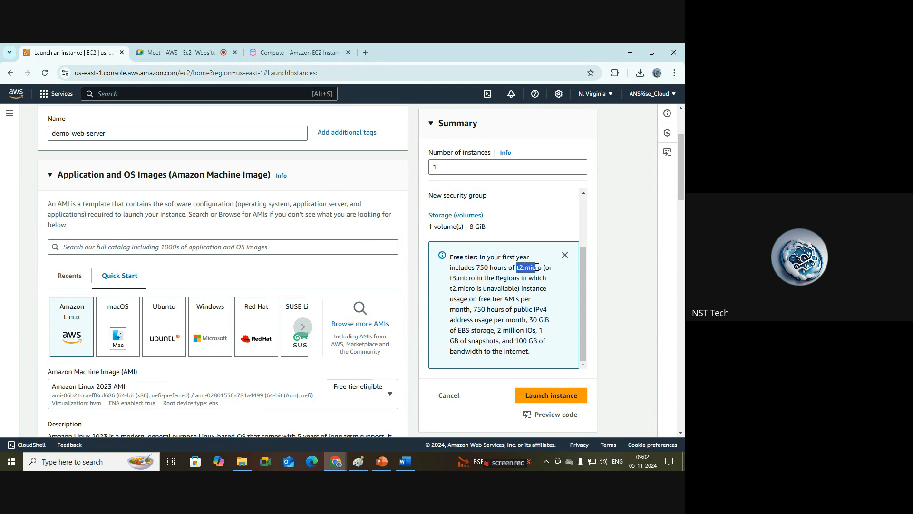
click(553, 298)
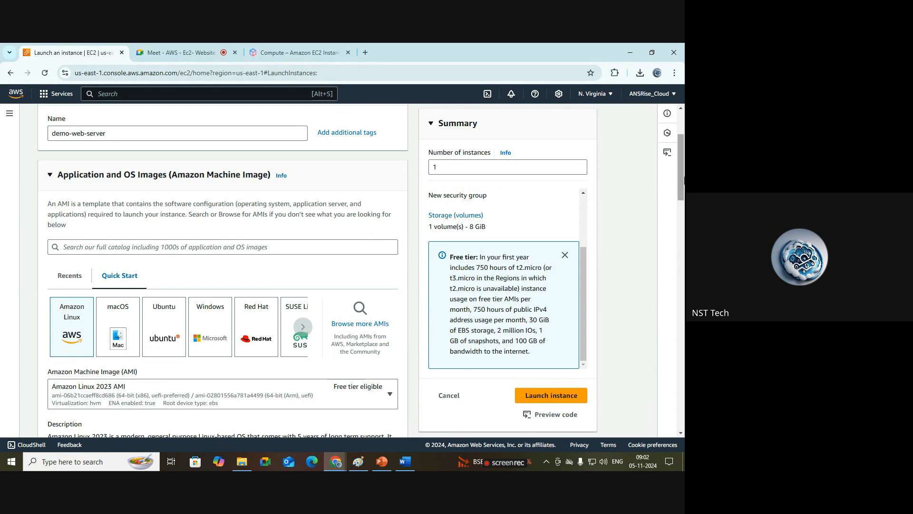
Step: Launch the instance
drag(683, 169, 684, 168)
scroll(684, 168, up, 2)
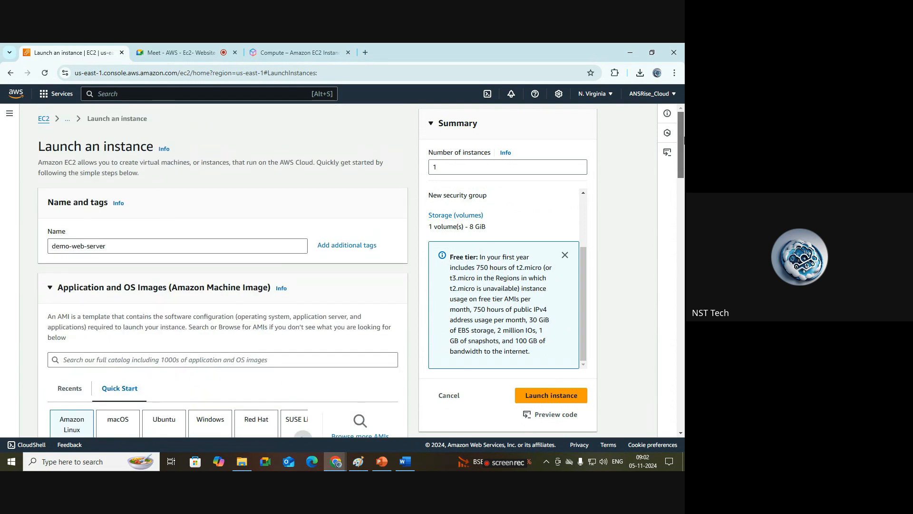
scroll(684, 162, down, 3)
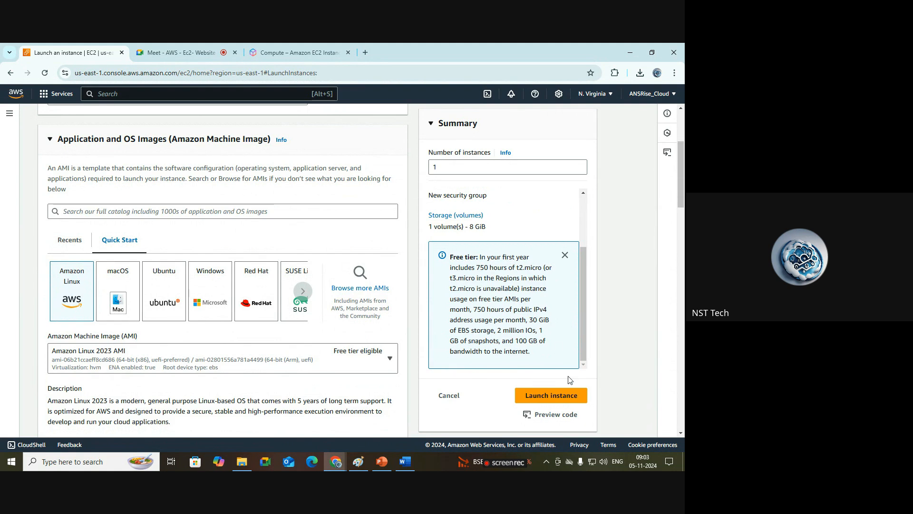
click(568, 400)
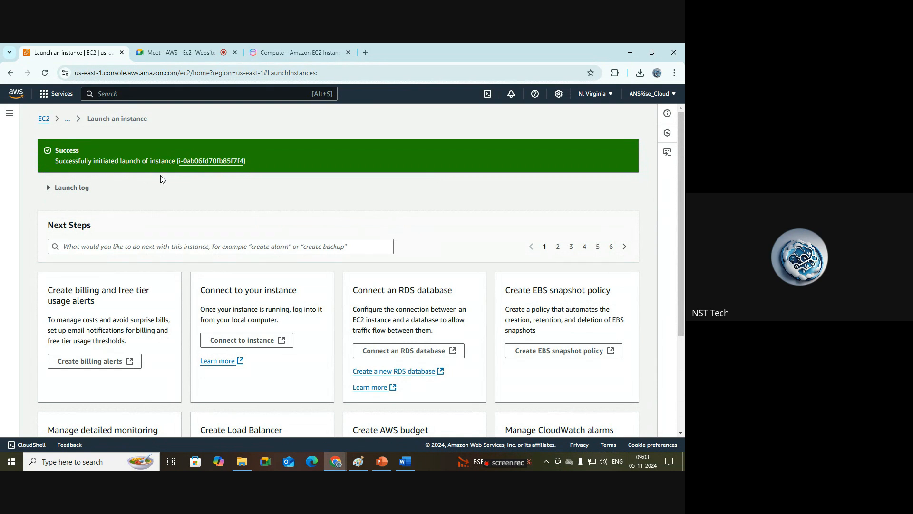
scroll(161, 179, down, 3)
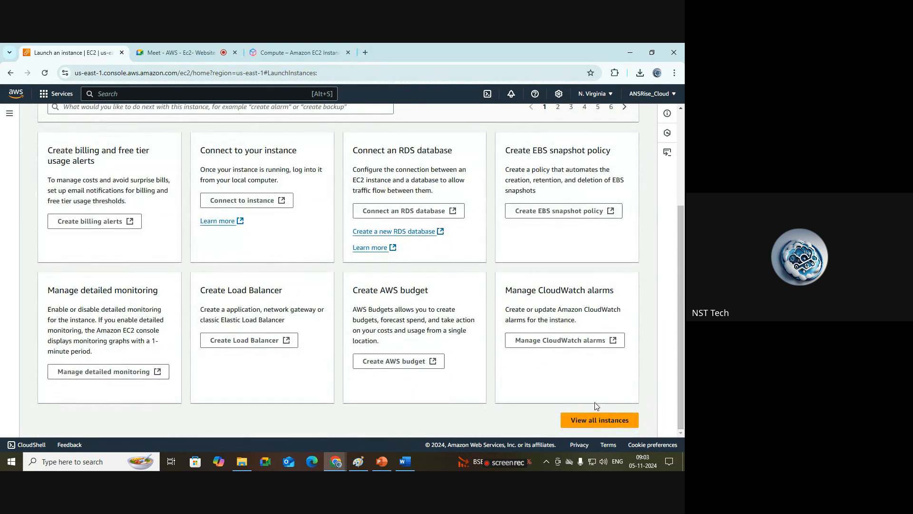
Step: Go to the instances list, refresh it, and select demo-web-server to show its details
click(599, 420)
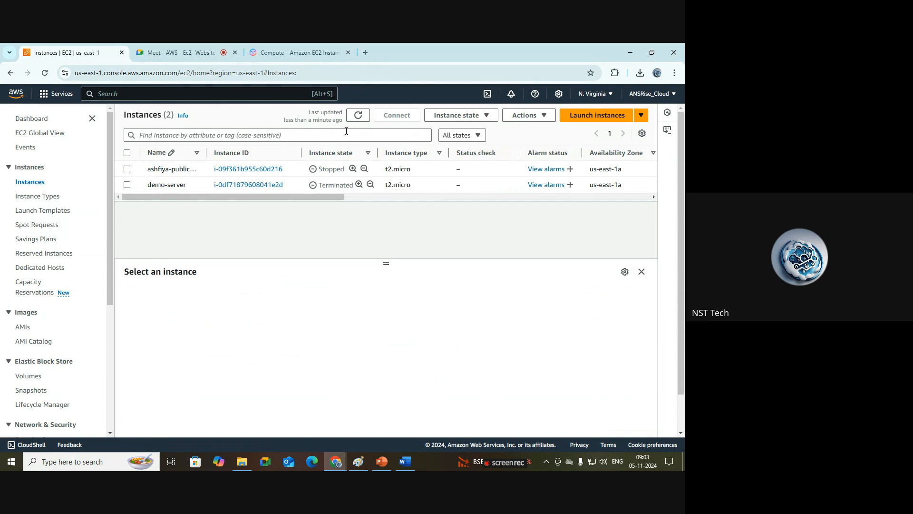
click(358, 116)
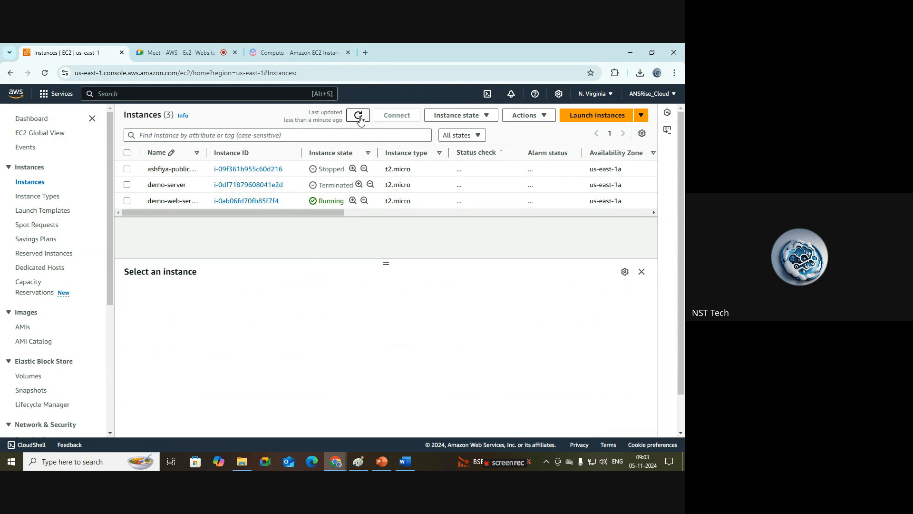
drag(206, 152, 279, 166)
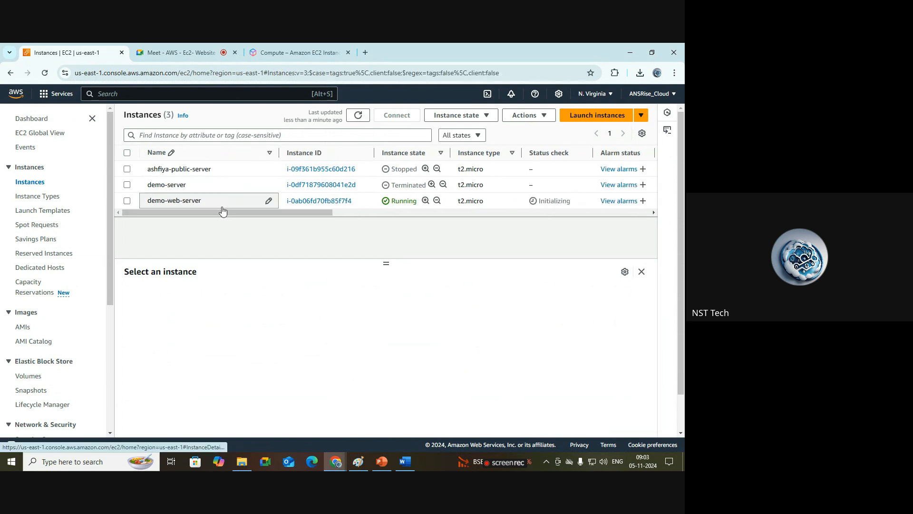
drag(204, 204, 138, 208)
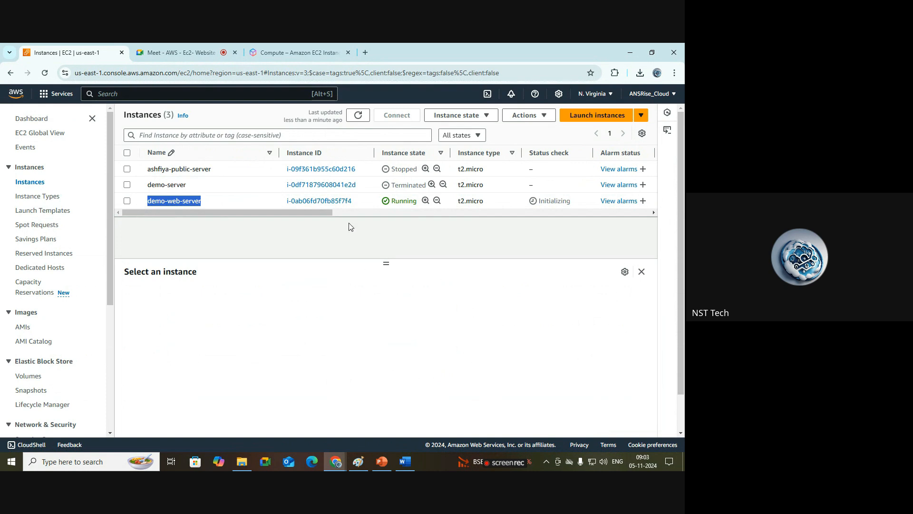
drag(385, 263, 386, 227)
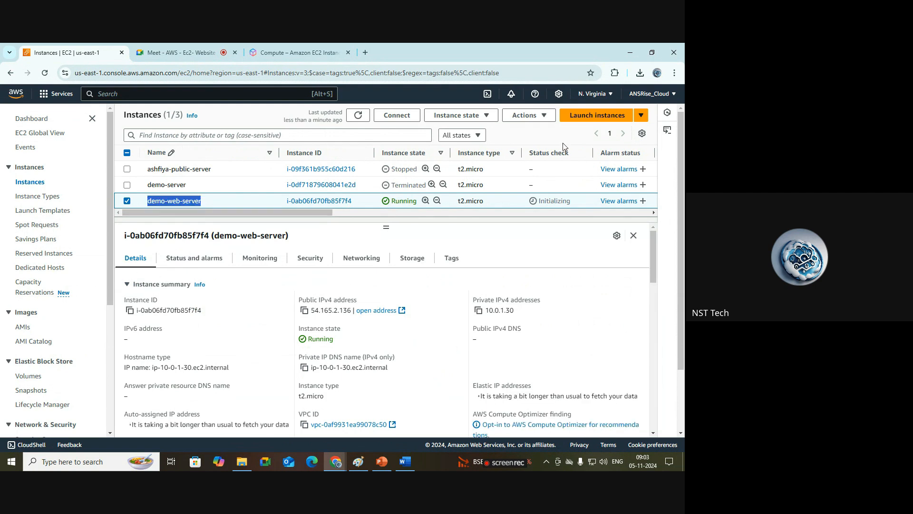
Step: Examine the status check and summary details of demo-web-server
drag(574, 204, 529, 196)
click(526, 236)
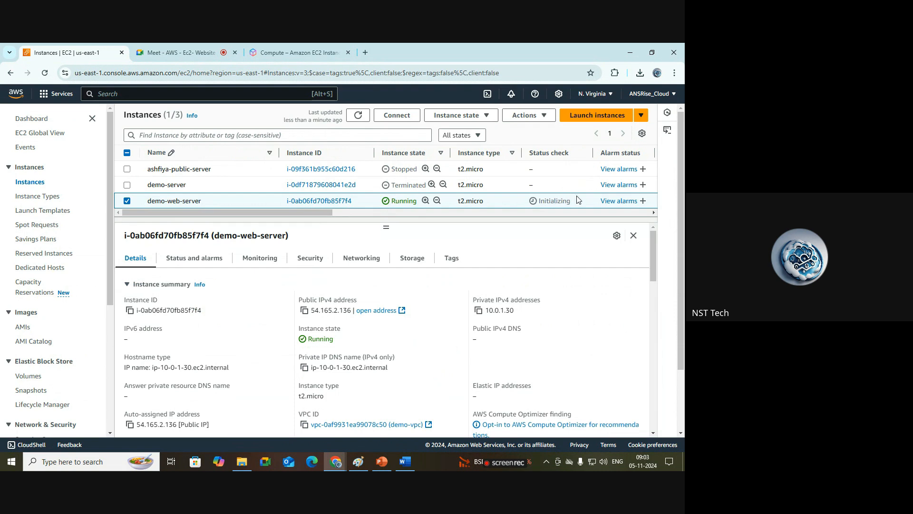
drag(571, 206, 525, 204)
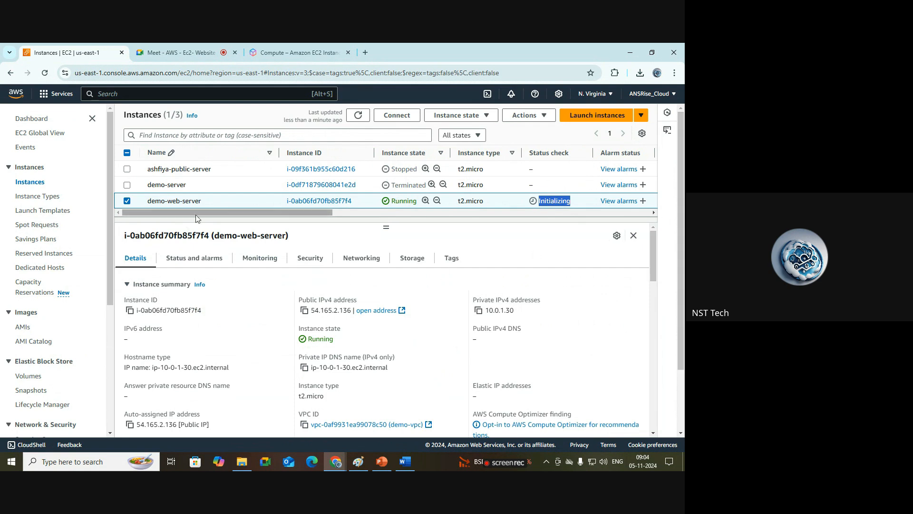
click(127, 200)
click(127, 201)
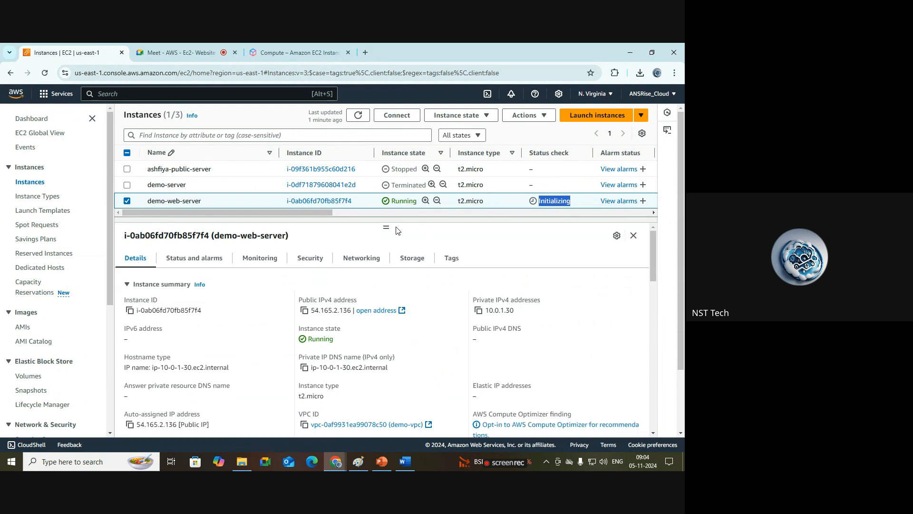
drag(384, 226, 385, 183)
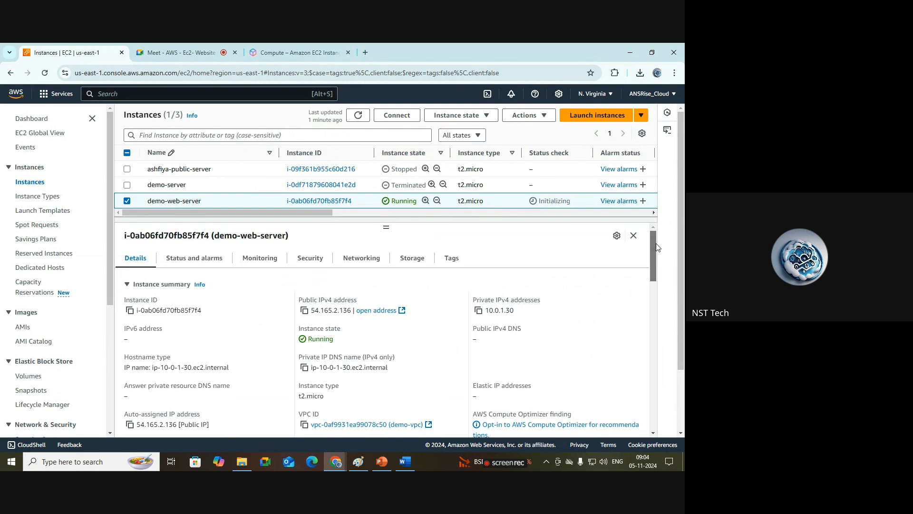
drag(655, 244, 657, 253)
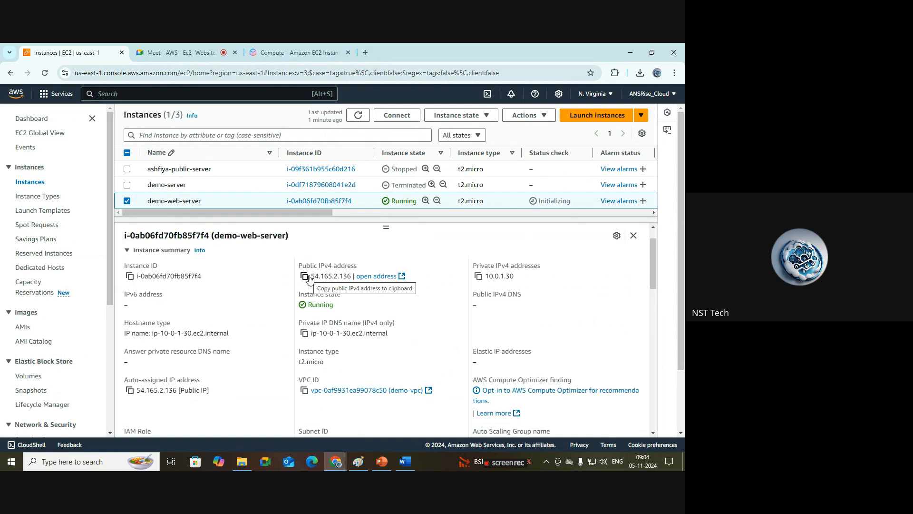
Step: Open the instance's public IPv4 address in a new tab, then close that tab
click(377, 277)
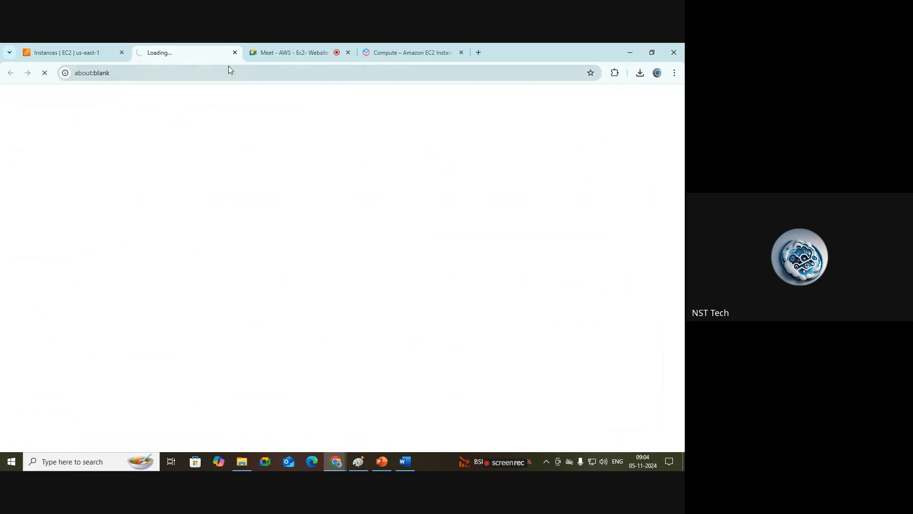
click(235, 52)
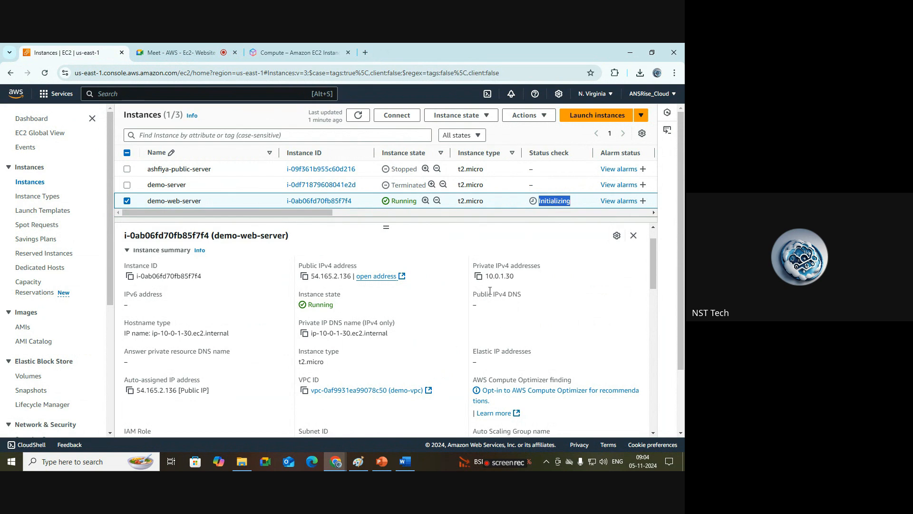
Step: Scroll through the instance details, including private DNS, VPC, subnet, AMI and launch information
drag(395, 338, 308, 335)
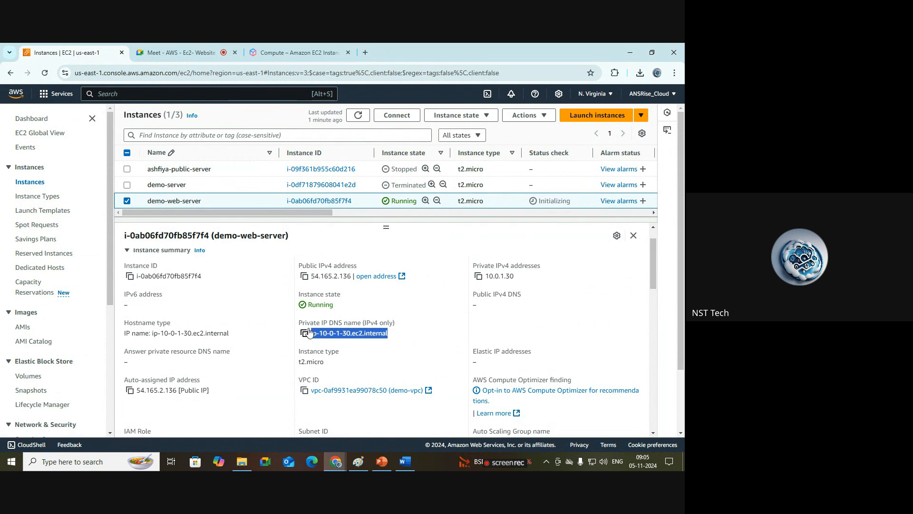
click(439, 337)
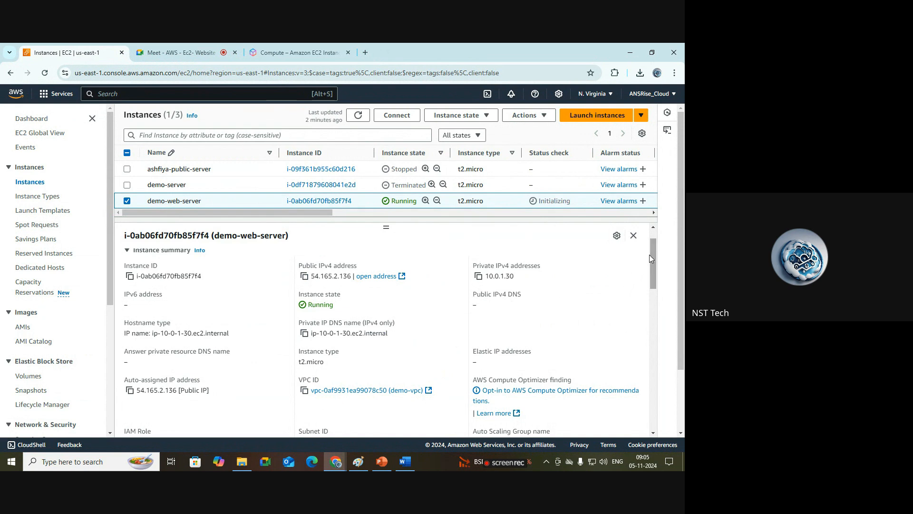
drag(653, 257, 655, 242)
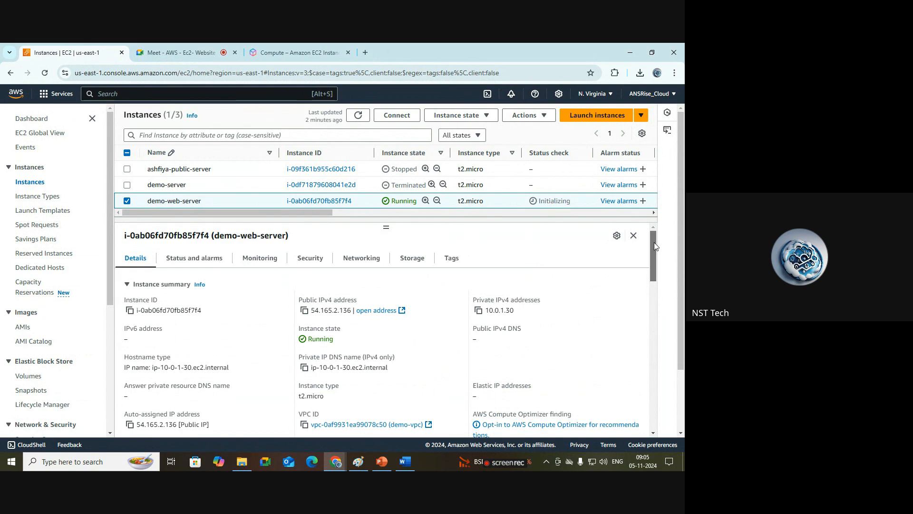
drag(654, 243, 653, 262)
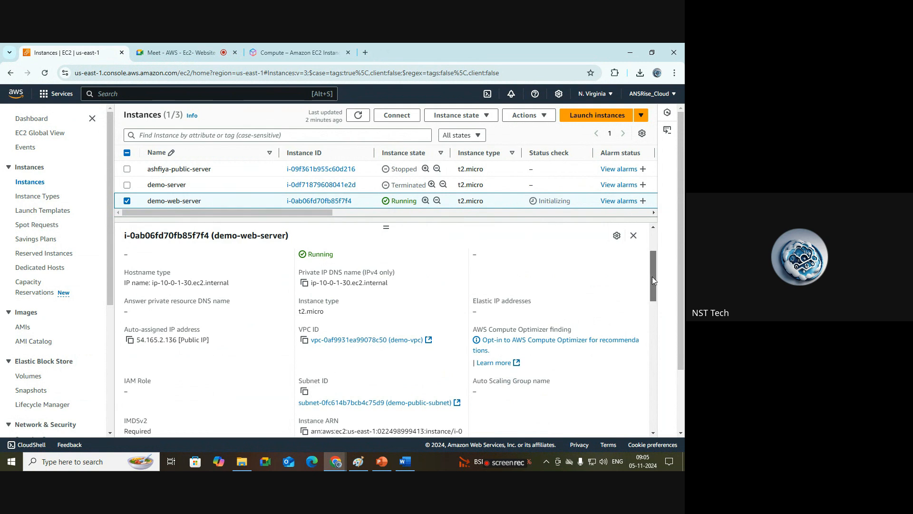
drag(652, 276, 652, 323)
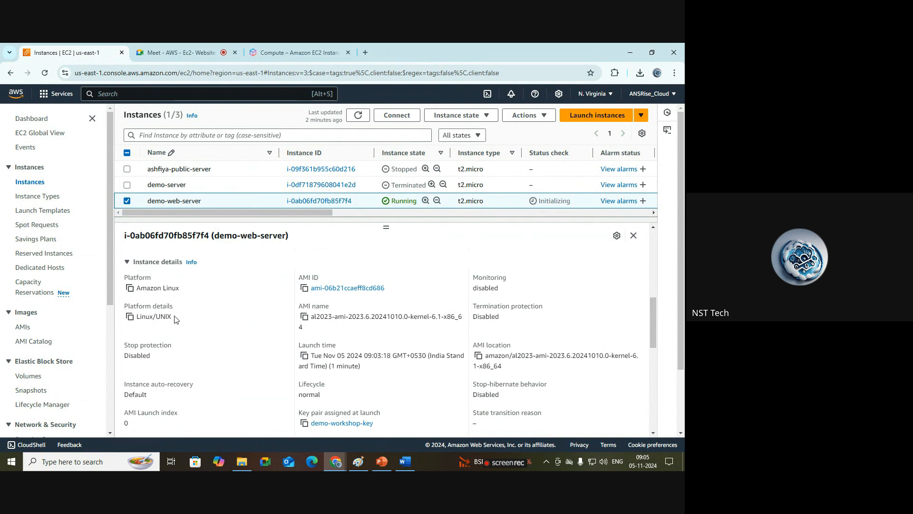
drag(383, 372, 299, 366)
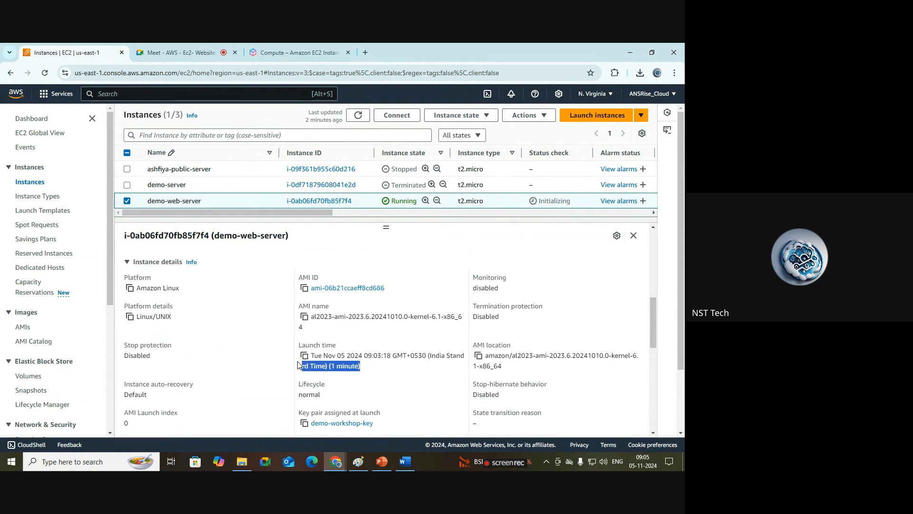
drag(652, 316, 652, 392)
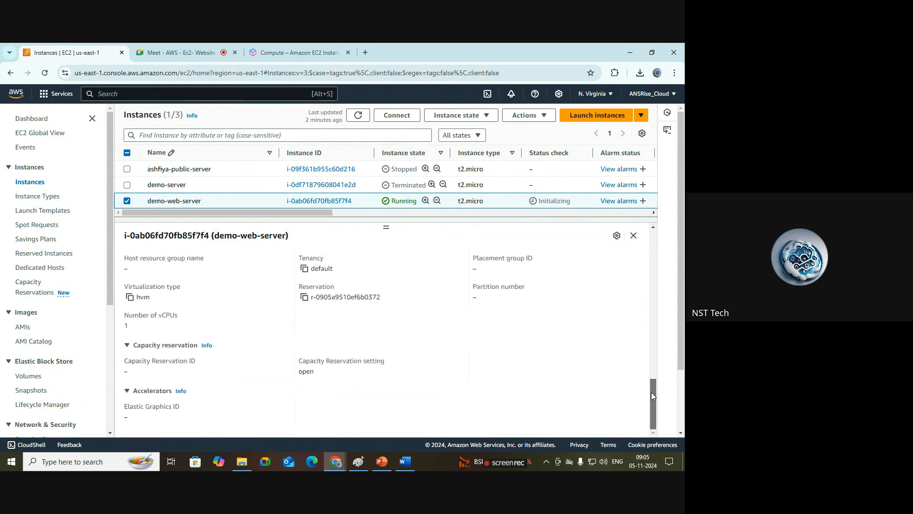
drag(655, 424, 652, 235)
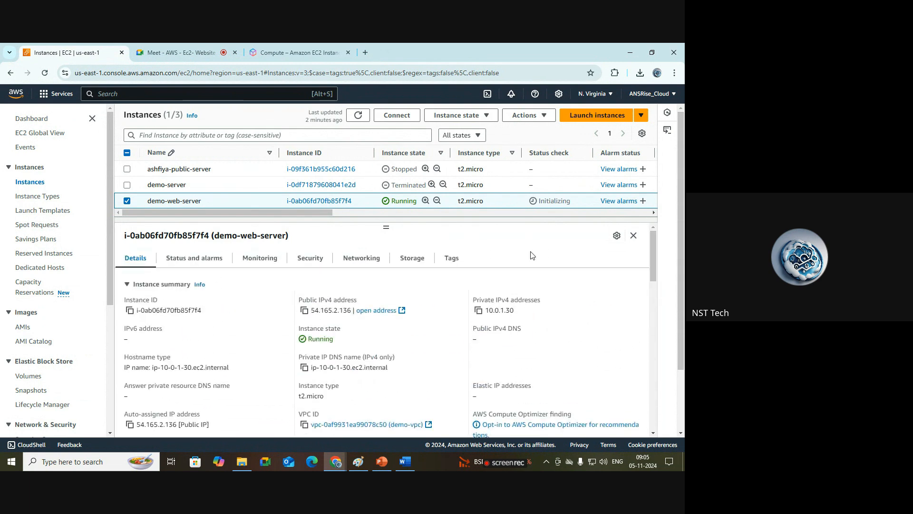
Step: Open the Security tab, refresh the list, and review the security group's inbound and outbound rules
click(307, 266)
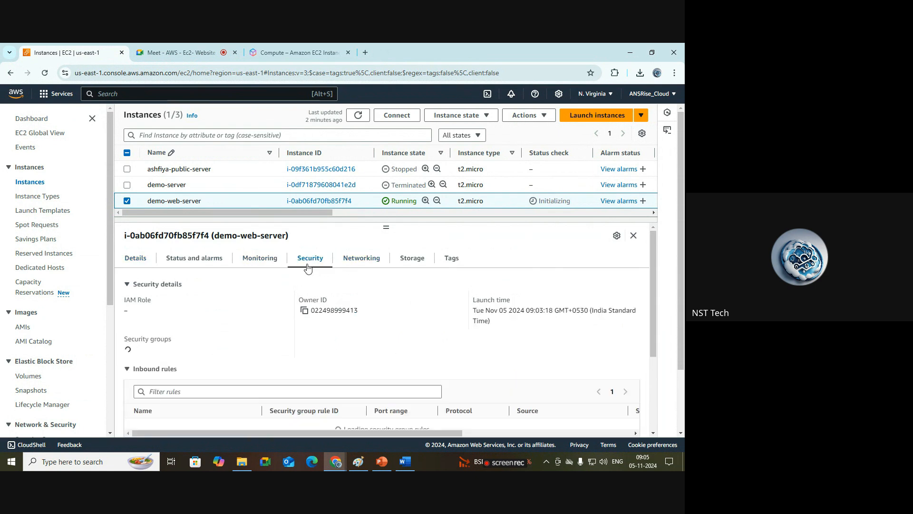
click(358, 115)
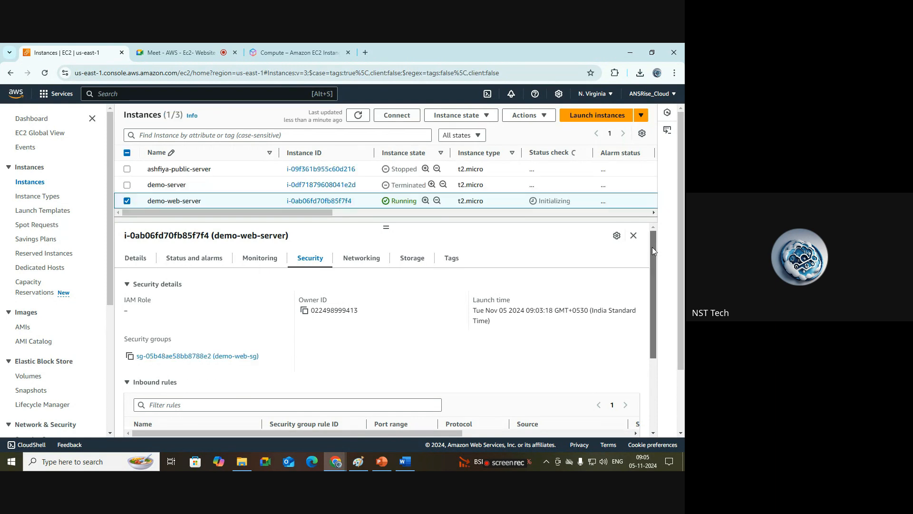
drag(652, 246, 647, 285)
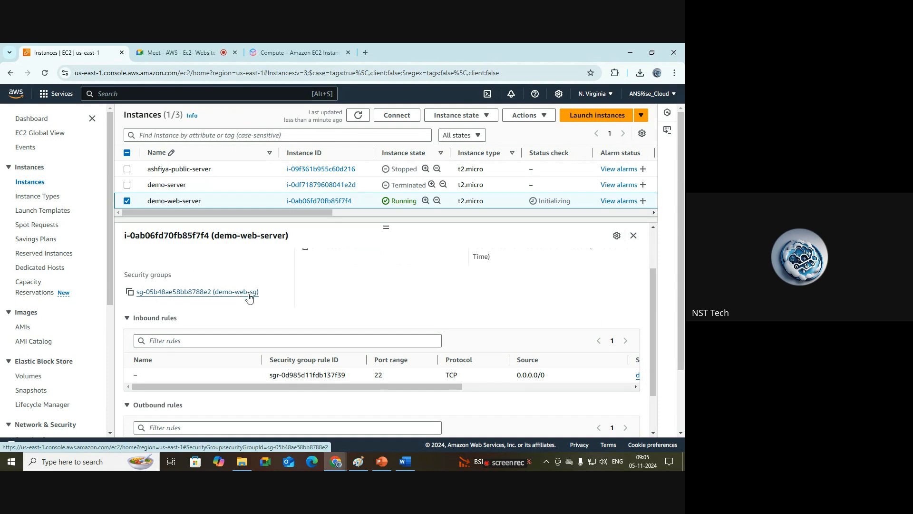
drag(652, 292, 652, 323)
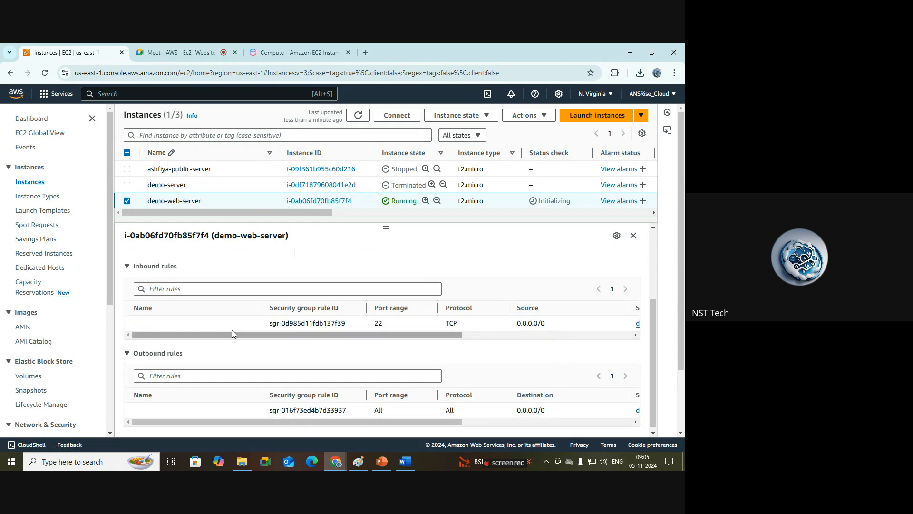
drag(178, 266, 132, 268)
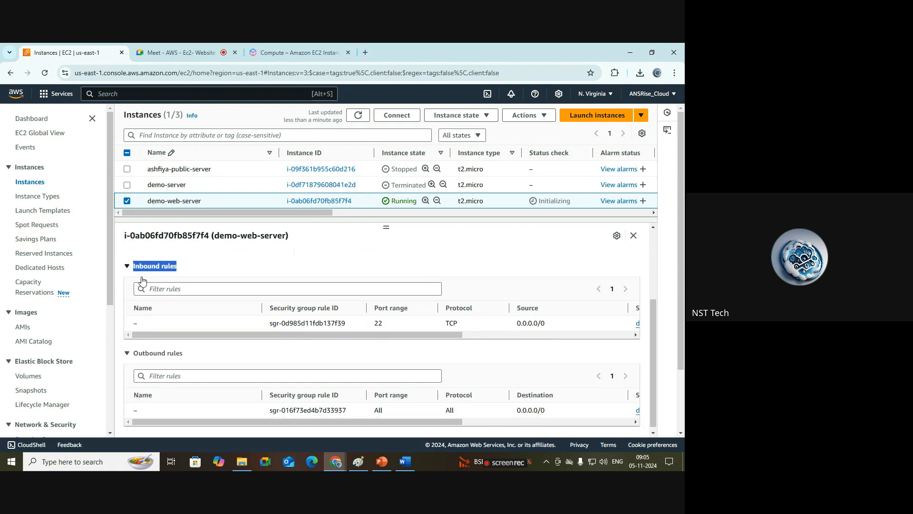
click(128, 333)
click(128, 332)
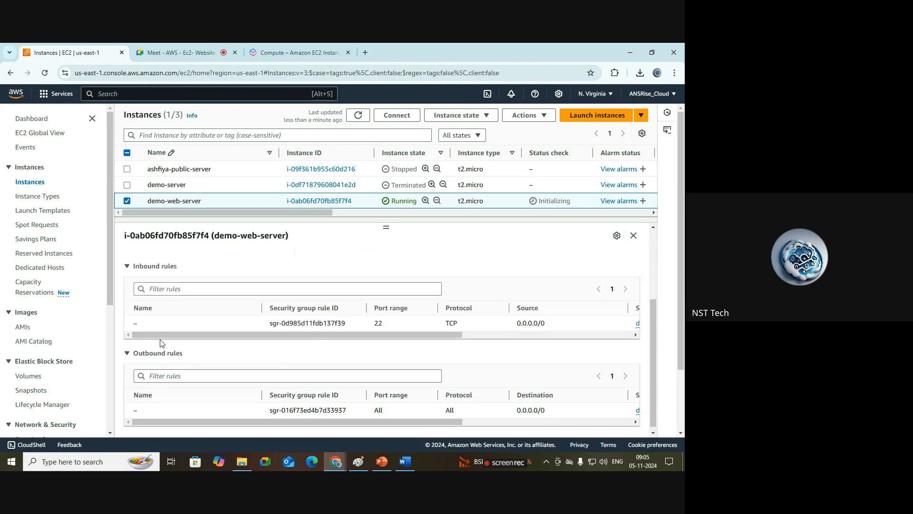
drag(170, 337, 373, 343)
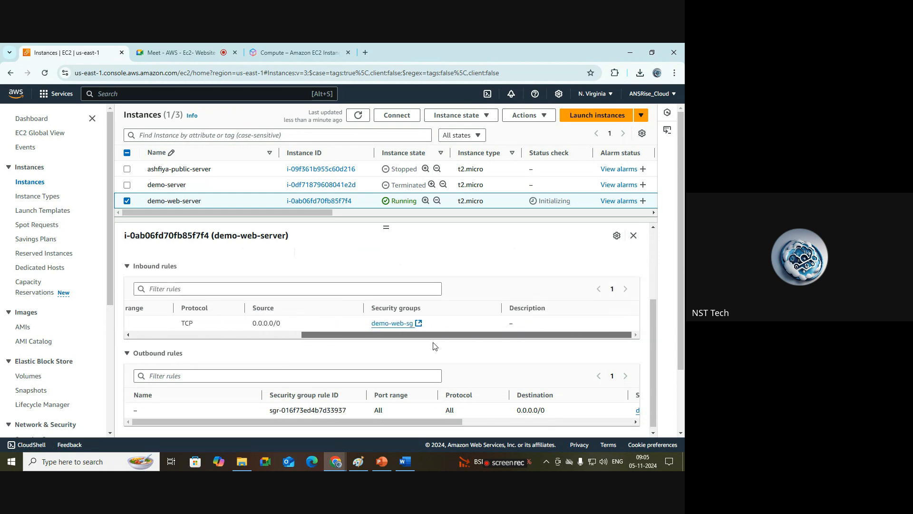
drag(317, 336, 149, 335)
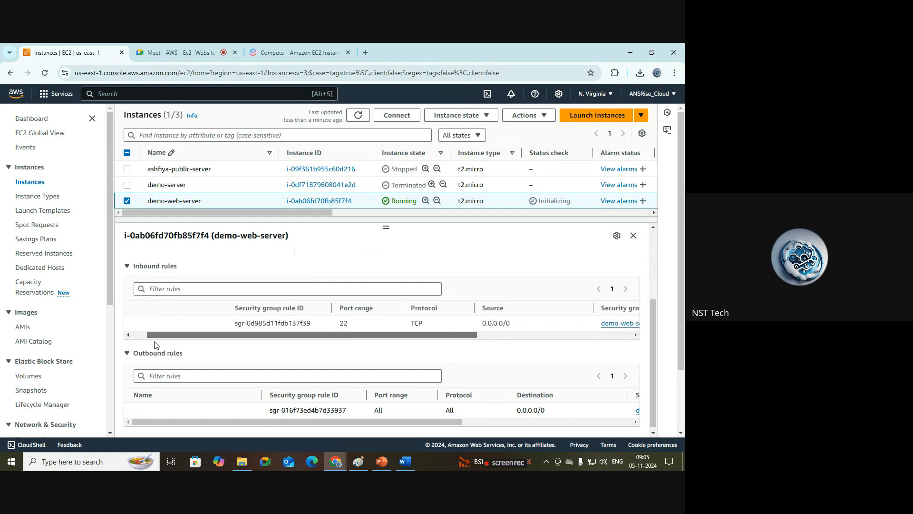
drag(651, 314, 652, 341)
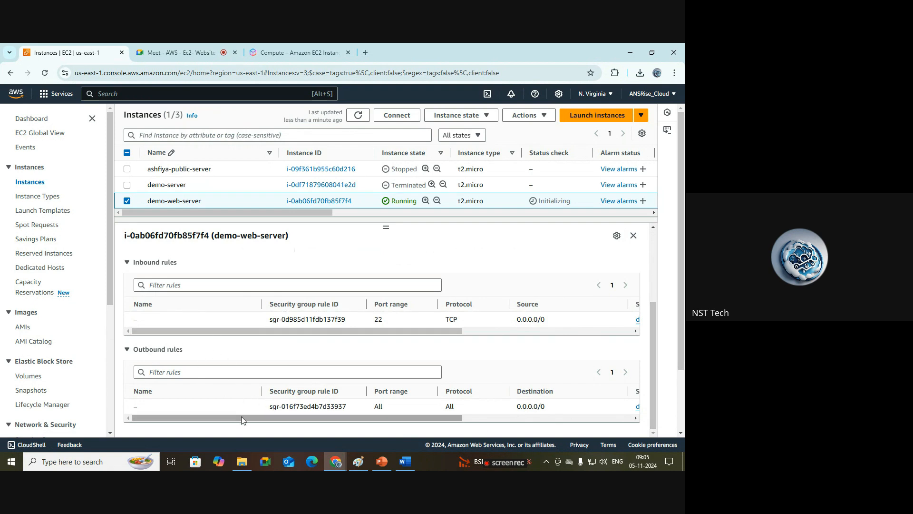
drag(242, 418, 254, 227)
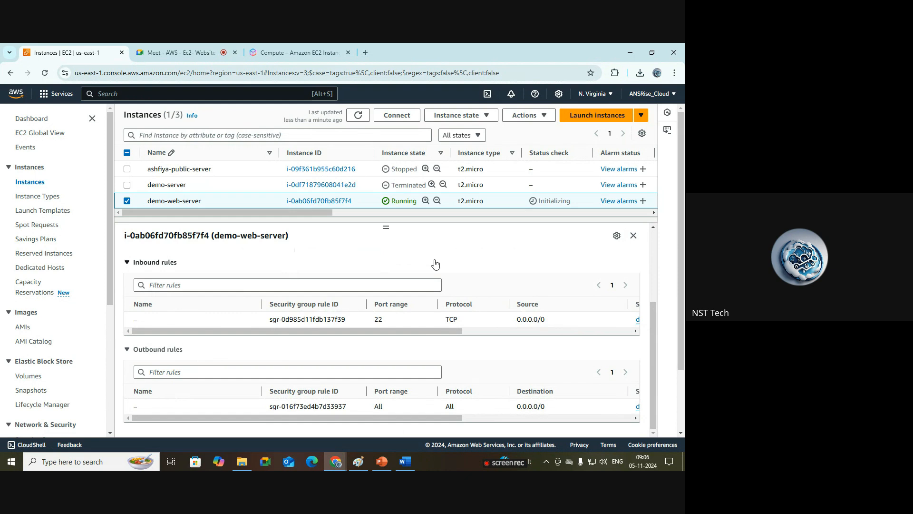
Step: Refresh the instances list and check demo-web-server's status check column
click(358, 115)
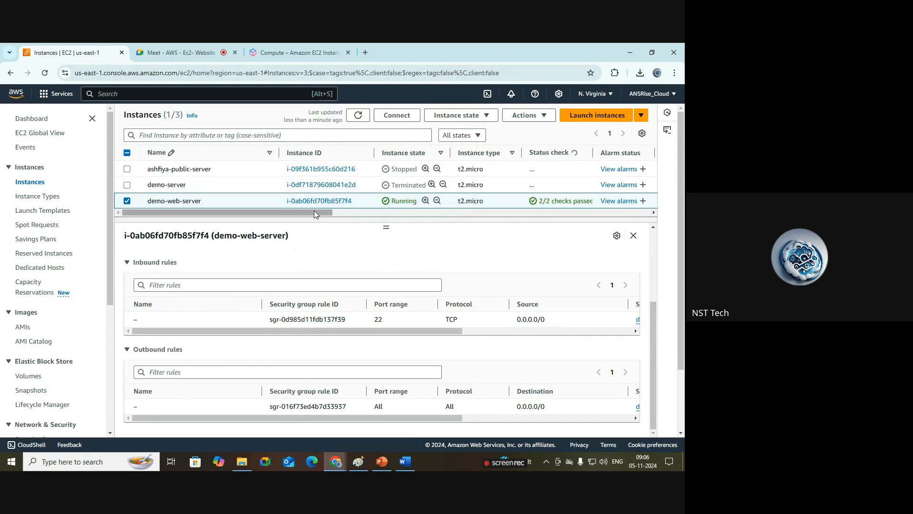
drag(317, 212, 345, 214)
drag(521, 153, 550, 152)
drag(534, 202, 454, 202)
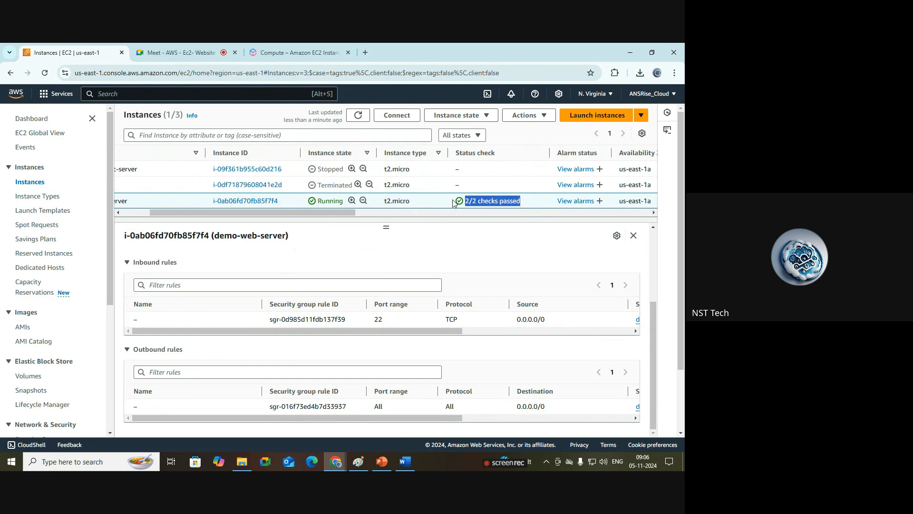
drag(355, 214, 241, 214)
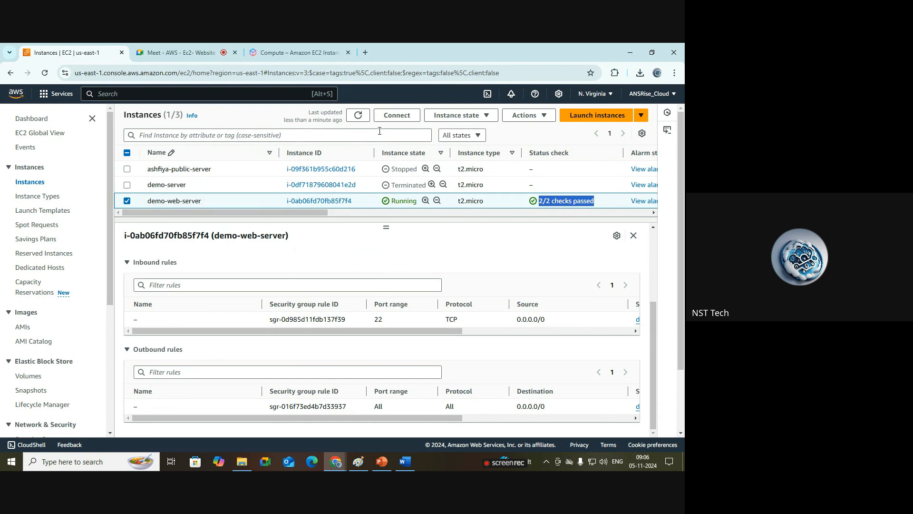
Step: Open the Connect to instance page for demo-web-server and review the EC2 Instance Connect options
click(393, 116)
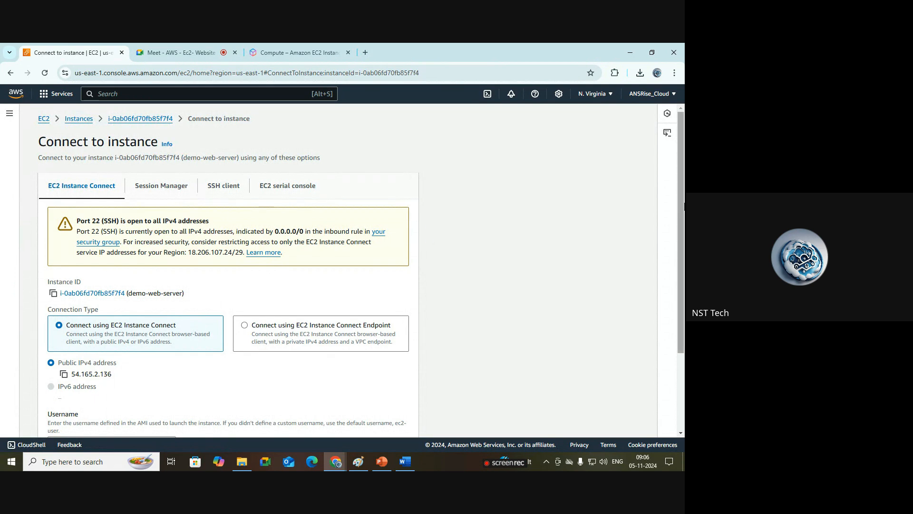
scroll(683, 285, down, 2)
scroll(96, 189, up, 3)
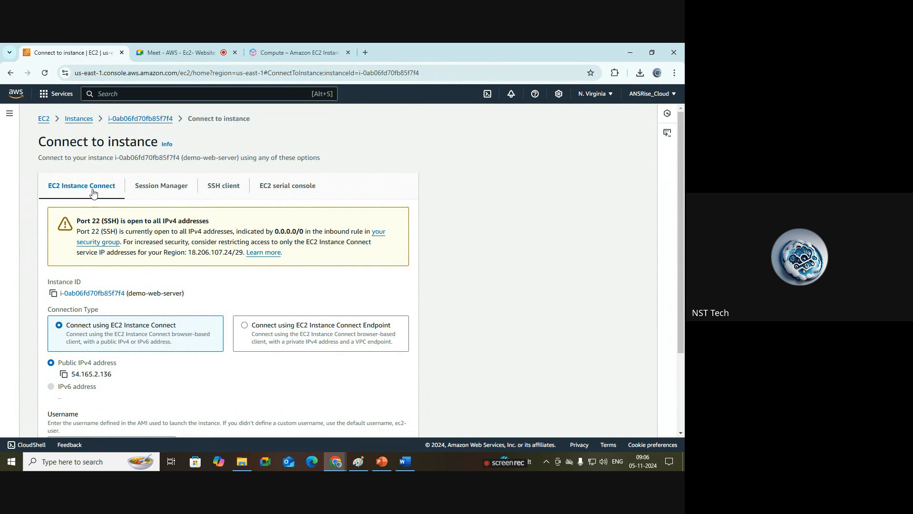
scroll(681, 286, down, 3)
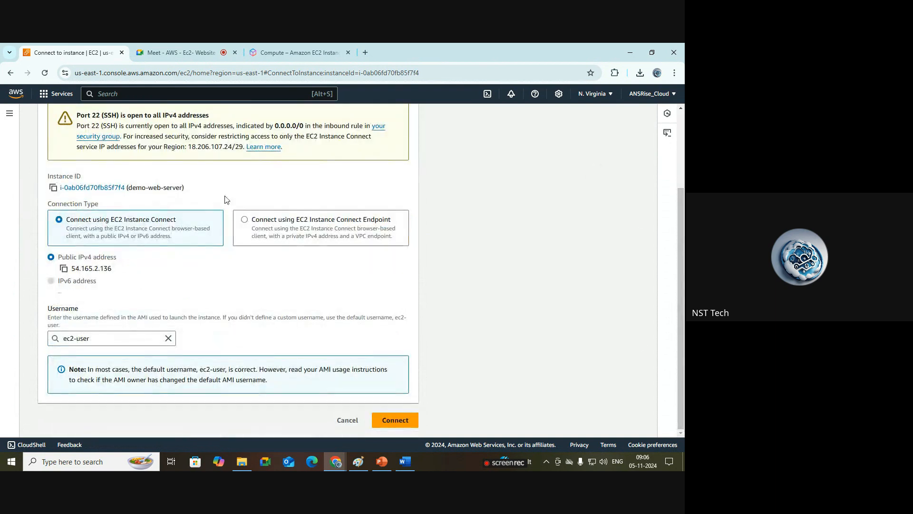
Step: Connect to demo-web-server through EC2 Instance Connect with the ec2-user username and close the instance info panel
scroll(95, 166, up, 3)
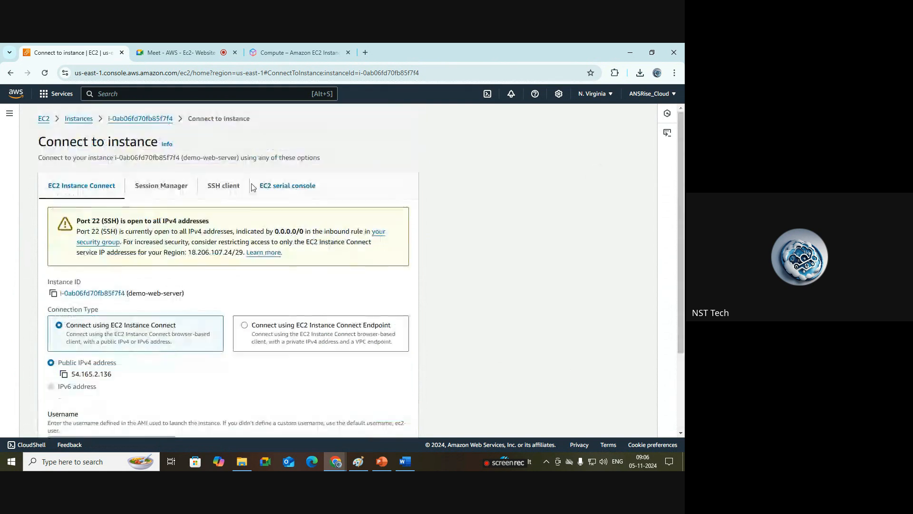
scroll(126, 334, down, 3)
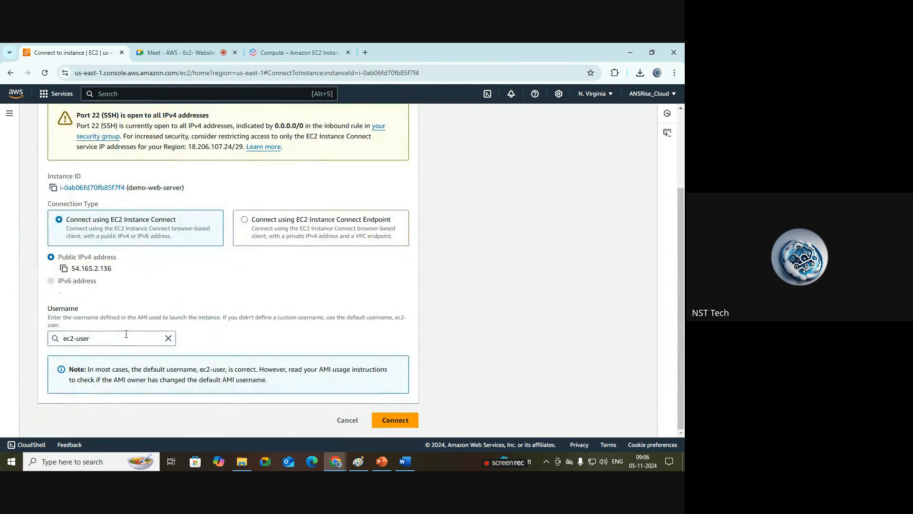
click(91, 338)
click(276, 340)
click(407, 423)
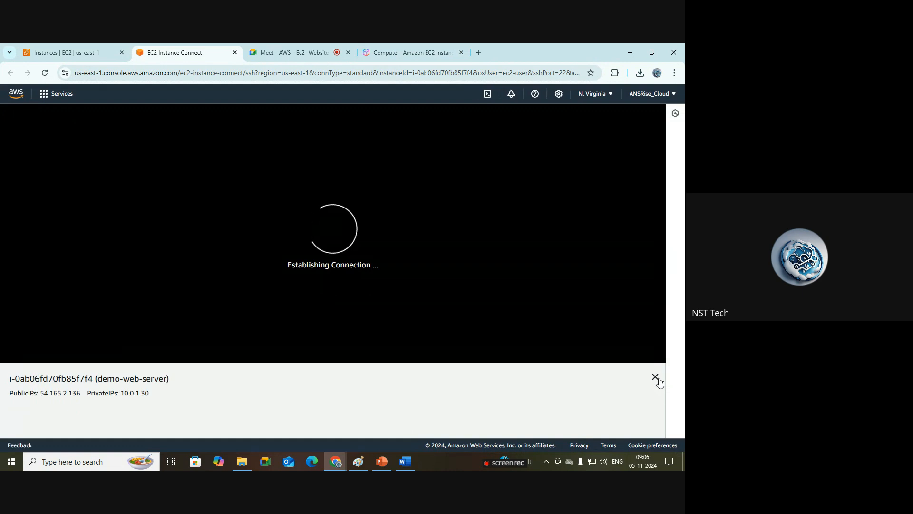
click(656, 377)
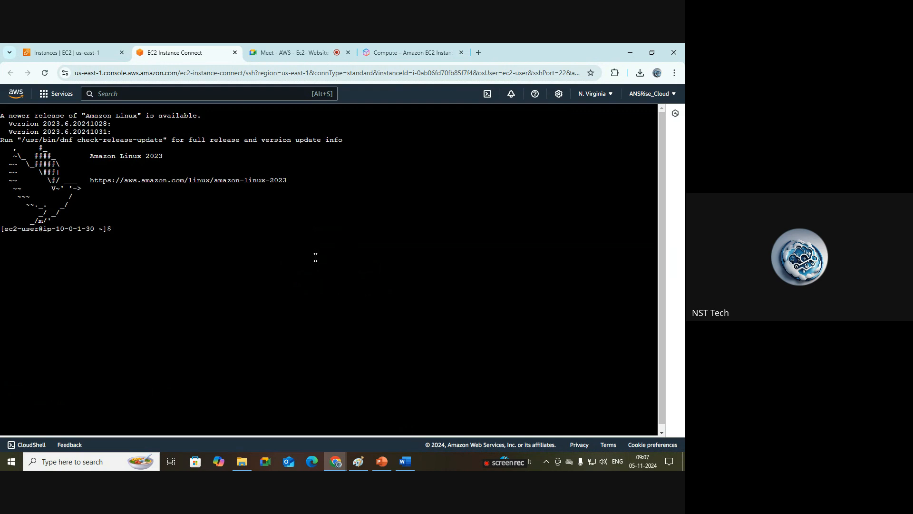
text(fghfbd)
key(BackSpace)
key(BackSpace)
key(BackSpace)
key(BackSpace)
key(BackSpace)
key(BackSpace)
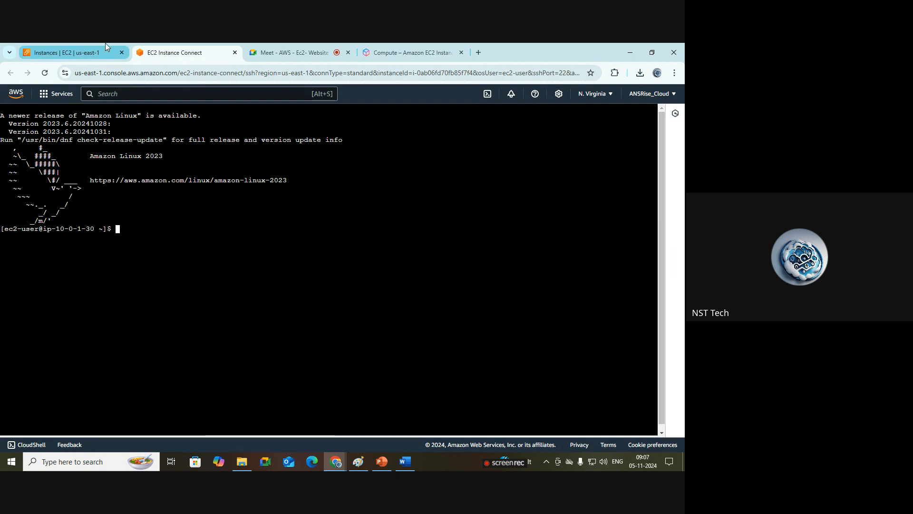
Step: Return to the instances list and open the SSH client connection instructions for demo-web-server
mouse_move(106, 46)
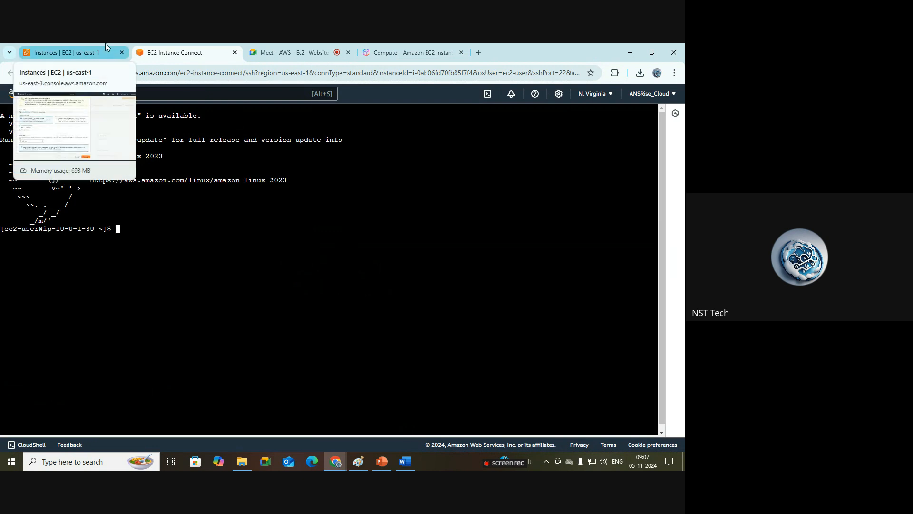
click(106, 47)
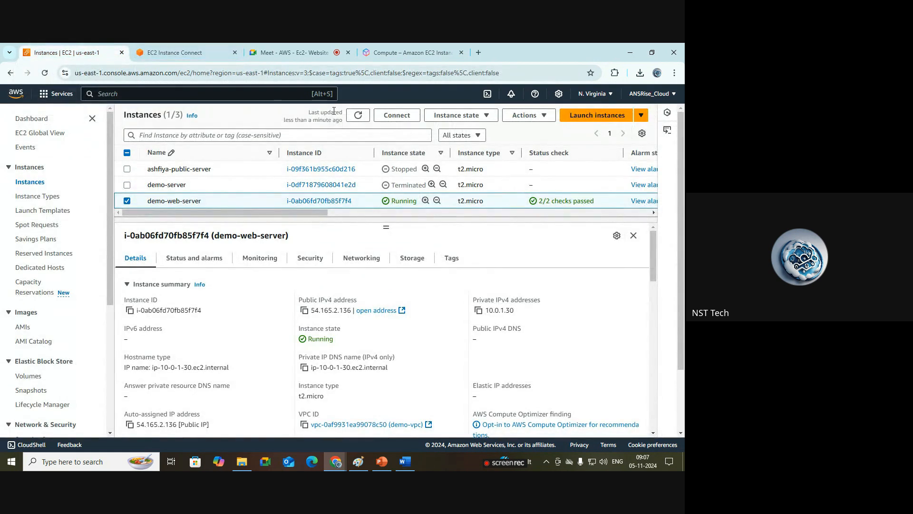
click(390, 116)
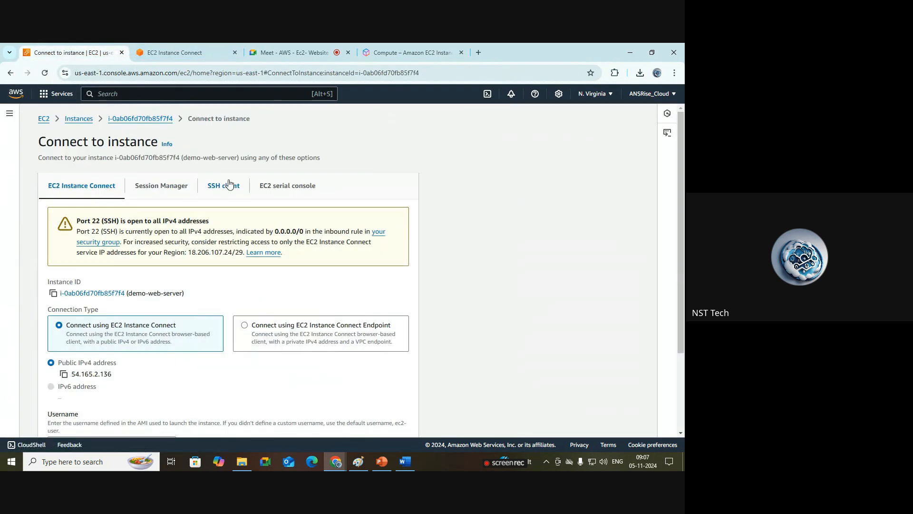
click(220, 190)
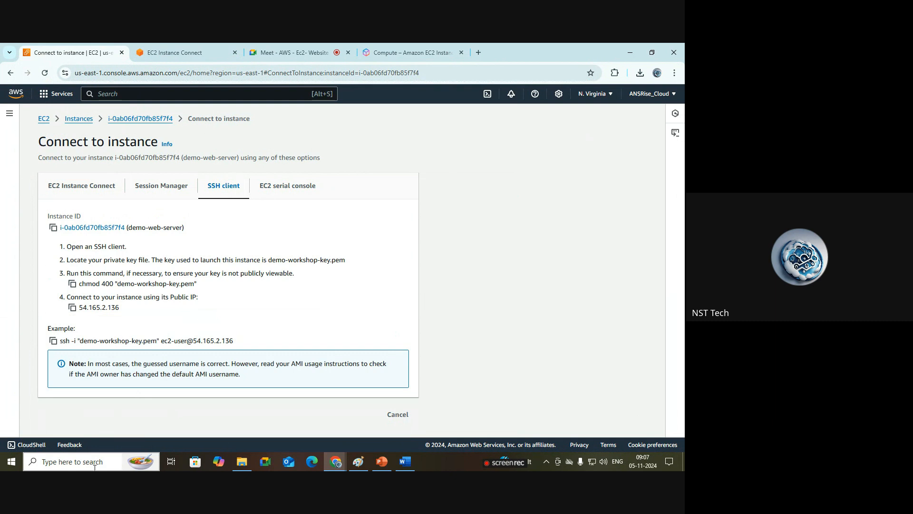
Step: Search the Windows Start menu for Git Bash
mouse_move(332, 468)
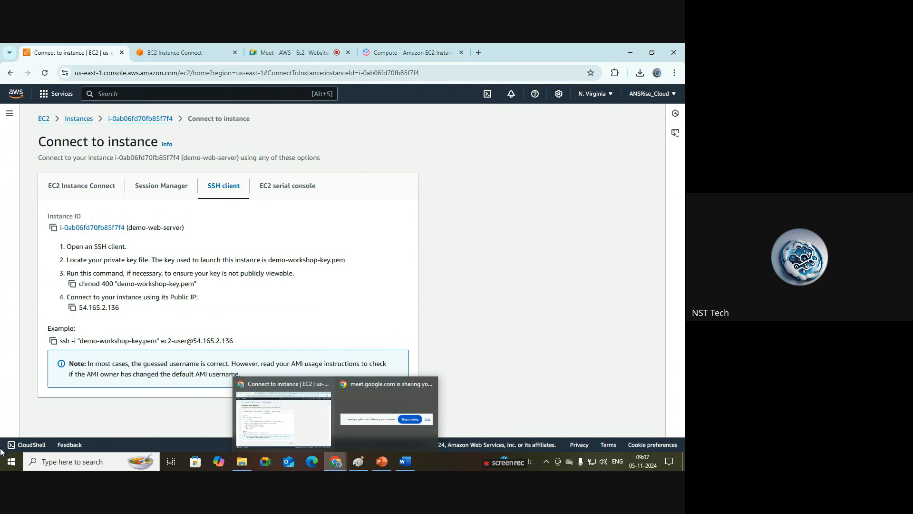
click(72, 462)
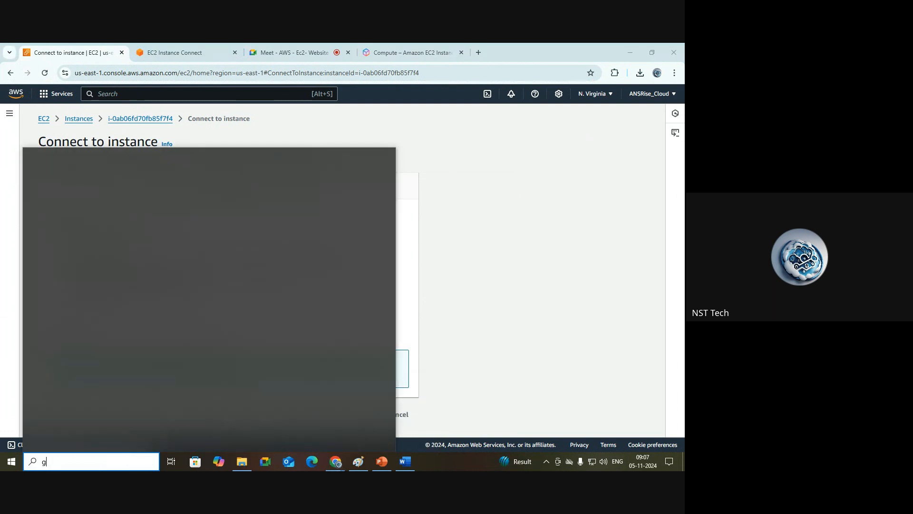
text(git)
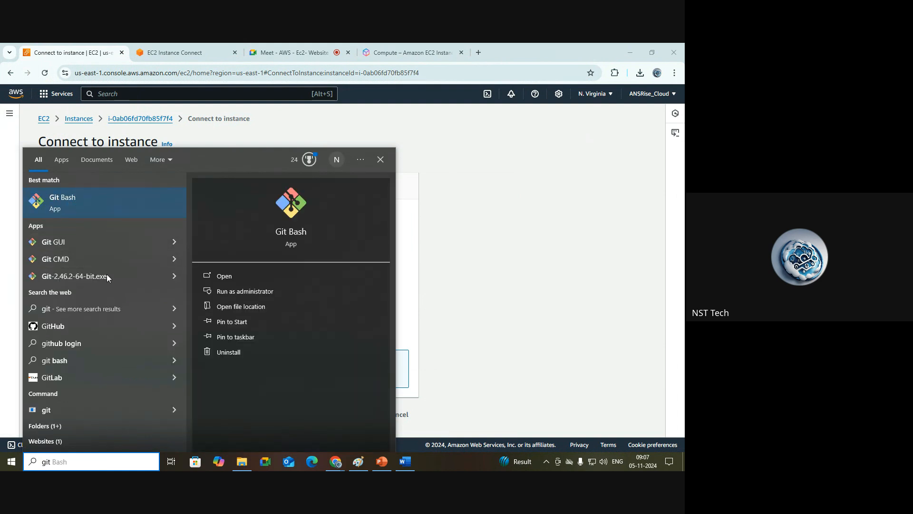
click(507, 298)
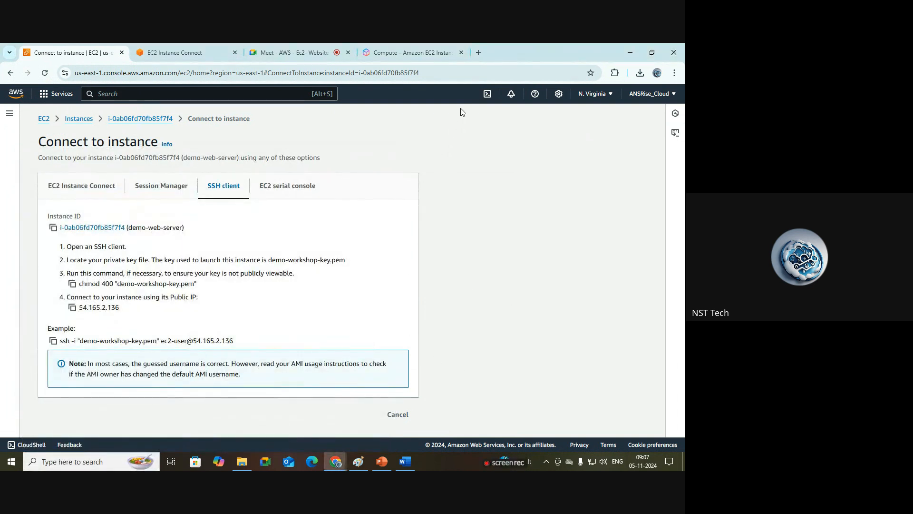
Step: In a new browser tab, search Google for git install windows and open the Git downloads page
click(478, 52)
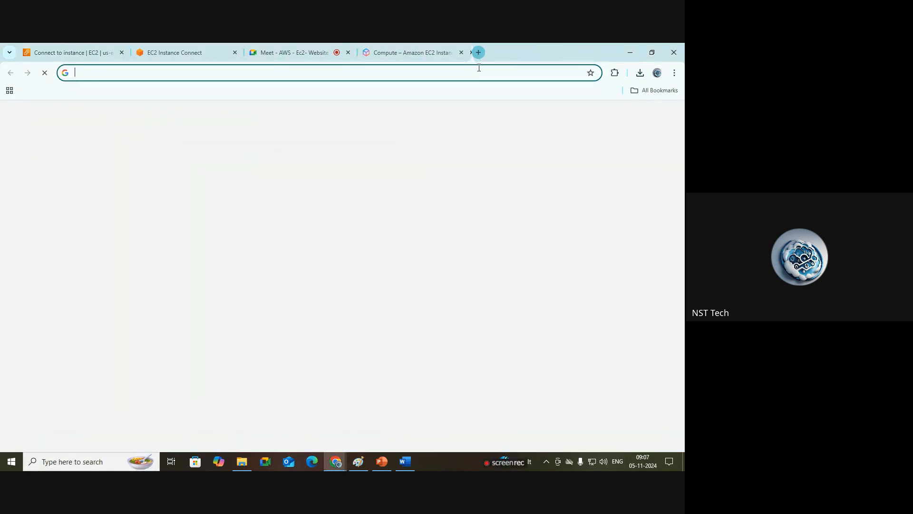
text(g)
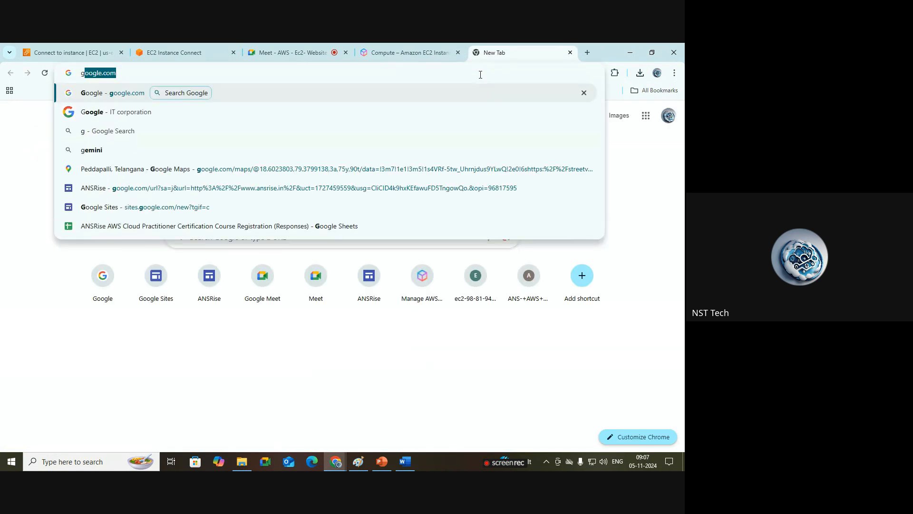
key(Return)
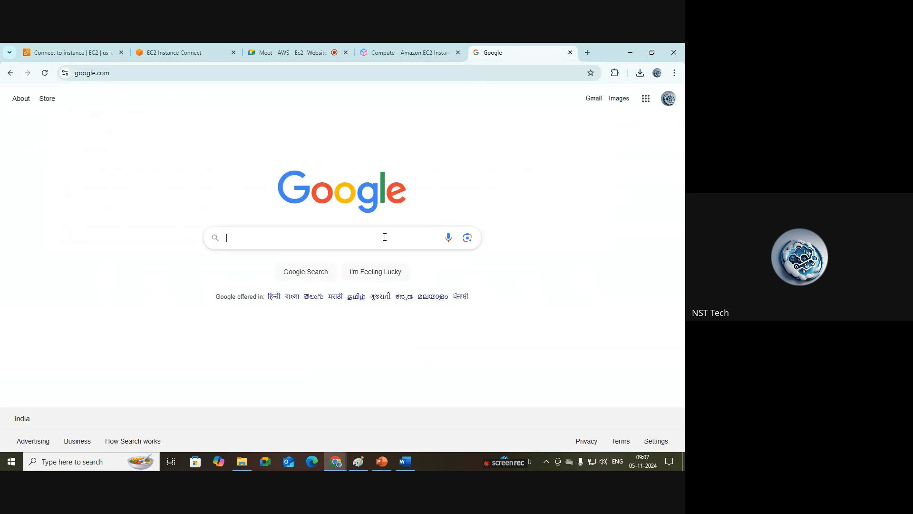
click(385, 237)
text(git insta)
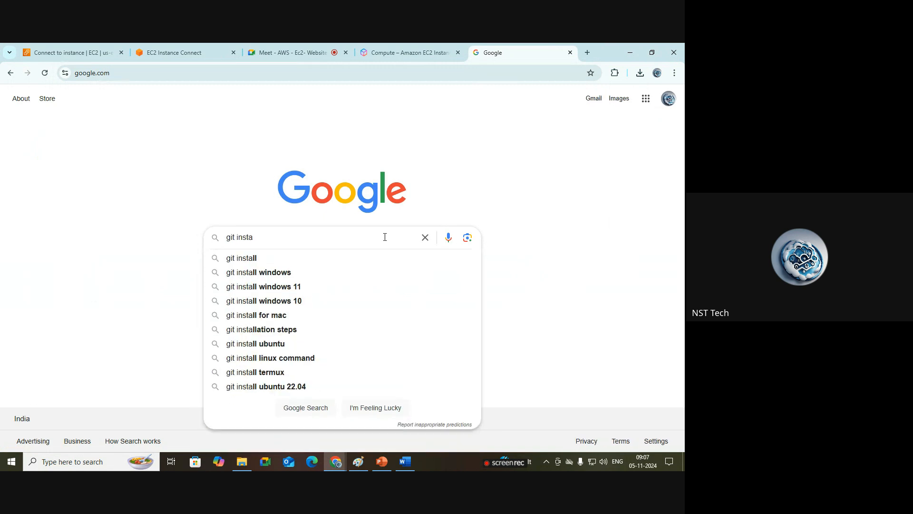
click(353, 276)
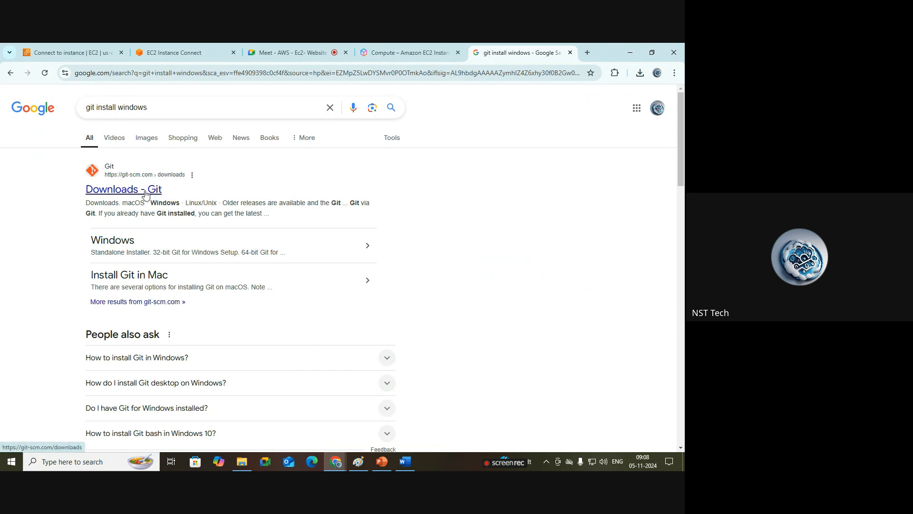
click(145, 190)
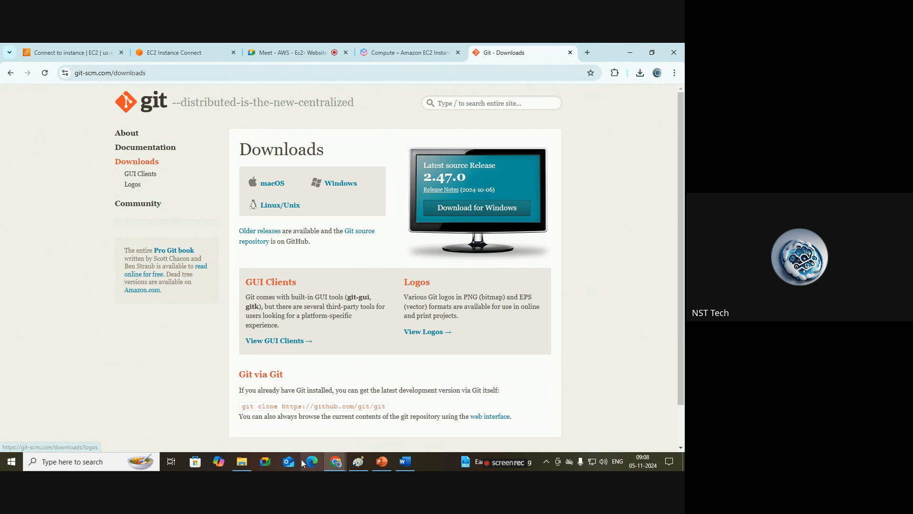
Step: Open File Explorer and open Git Bash's file location from the Start menu search for gi
click(243, 462)
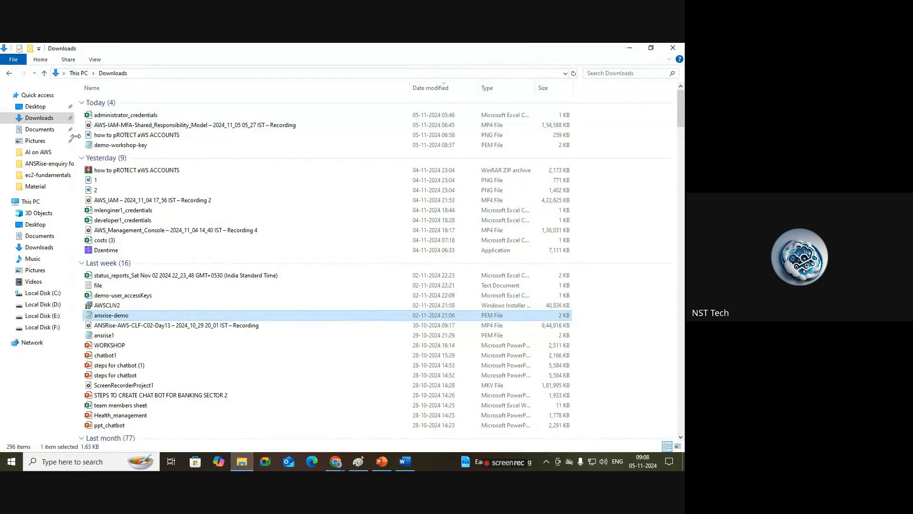
click(100, 463)
text(gi)
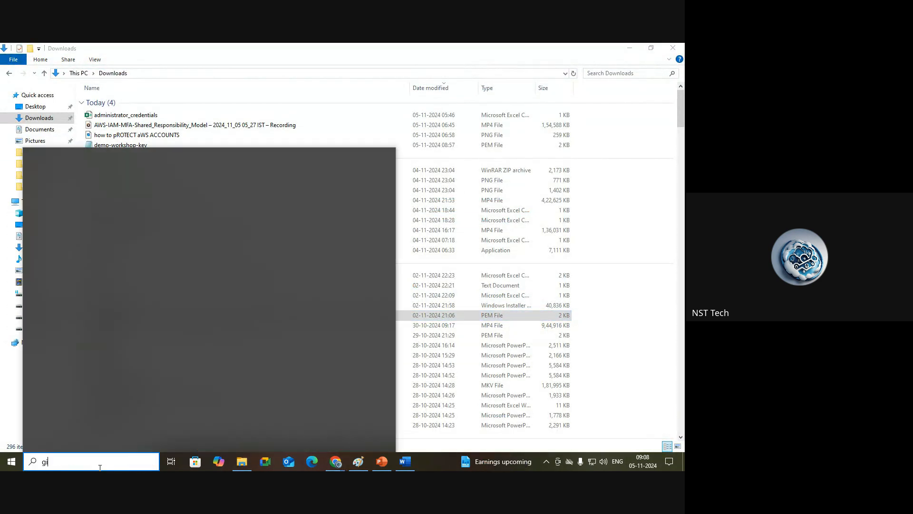
right_click(90, 203)
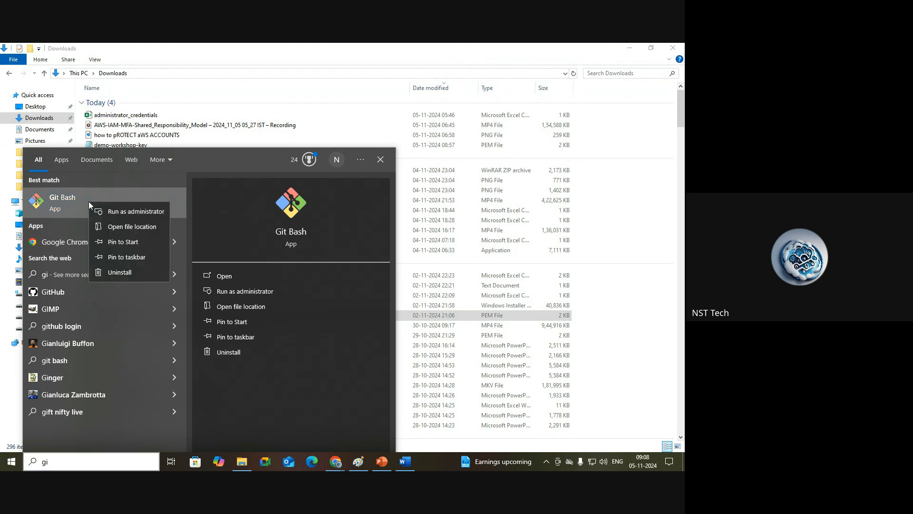
click(135, 227)
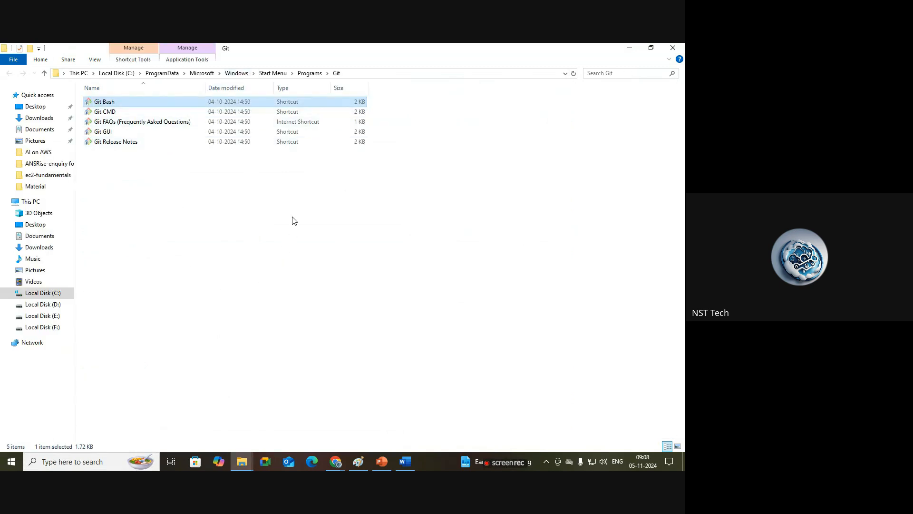
Step: Return to the Git downloads page in the browser and close that tab
mouse_move(336, 462)
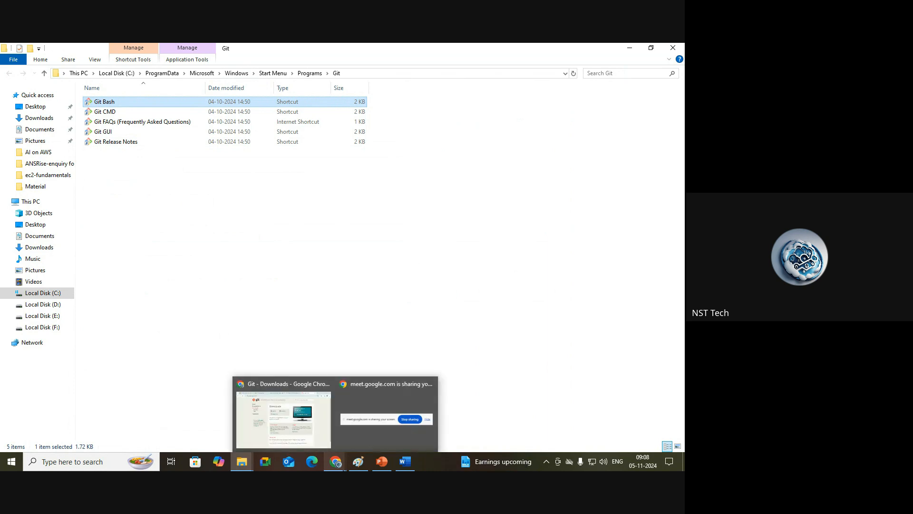
click(306, 435)
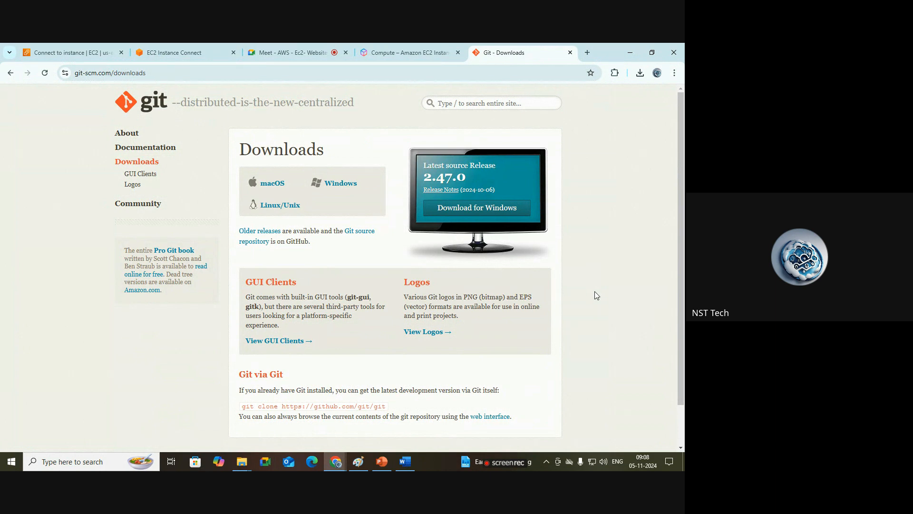
click(570, 53)
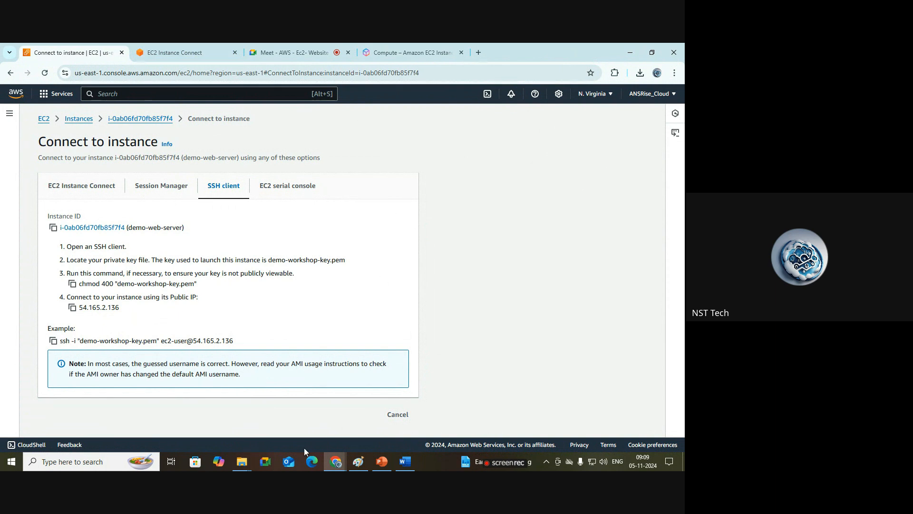
Step: Switch to the Downloads folder, refresh it, and select the demo-workshop-key PEM file
mouse_move(242, 463)
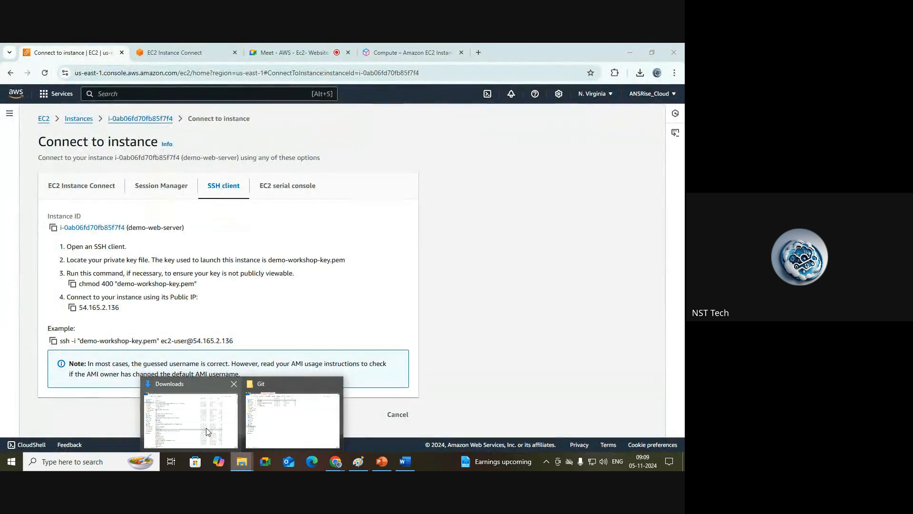
click(191, 414)
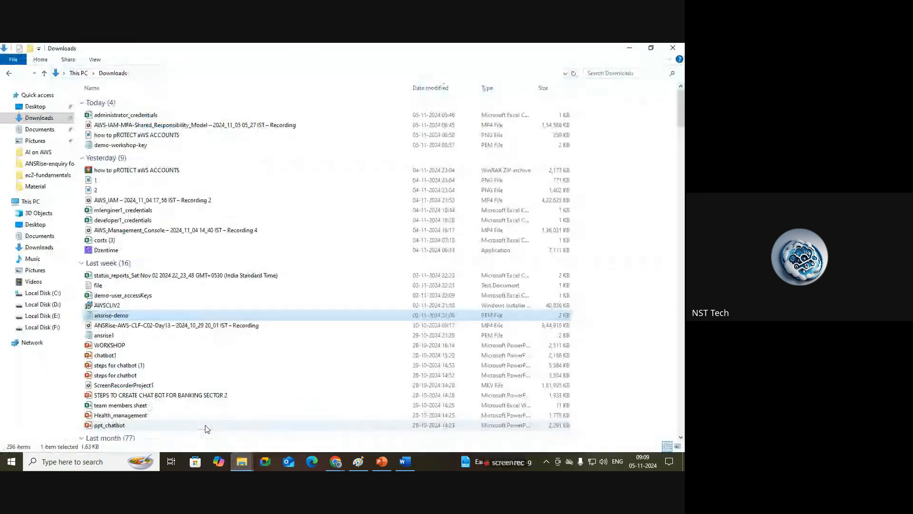
click(574, 73)
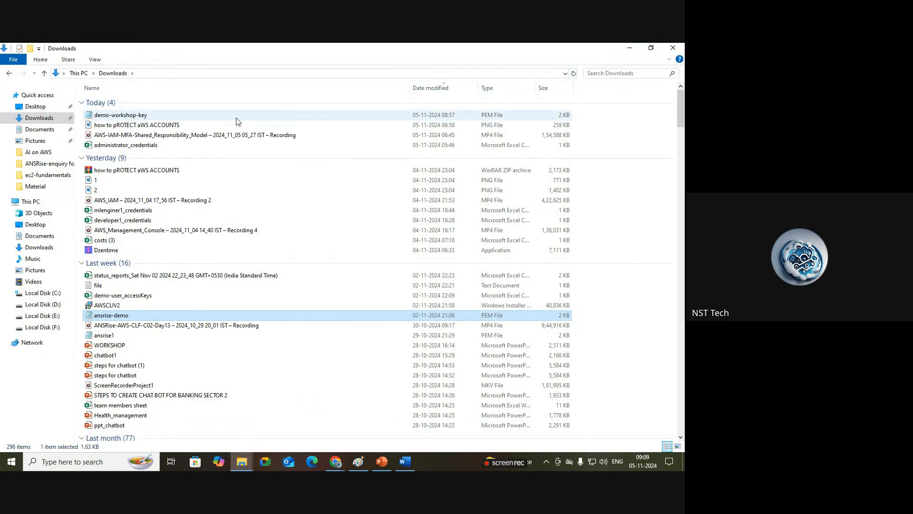
click(125, 119)
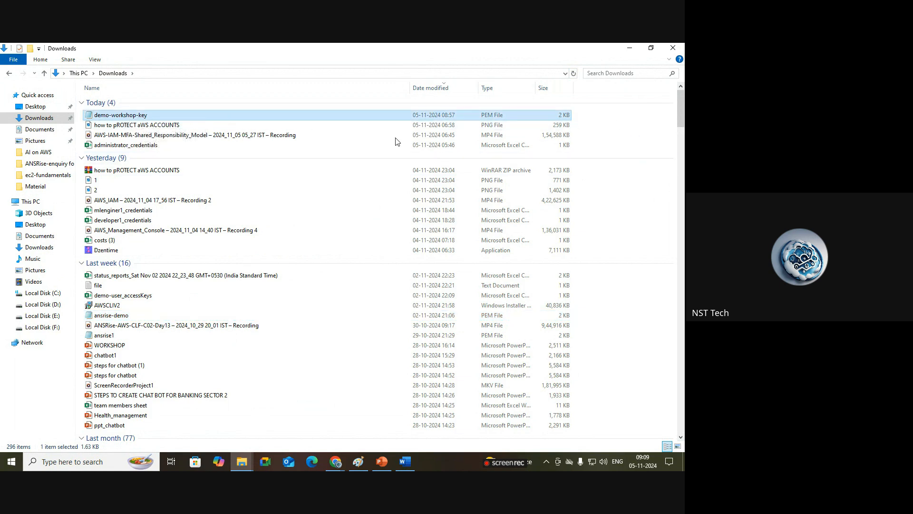
Step: Open Git Bash in the Downloads folder and maximize its window
right_click(625, 209)
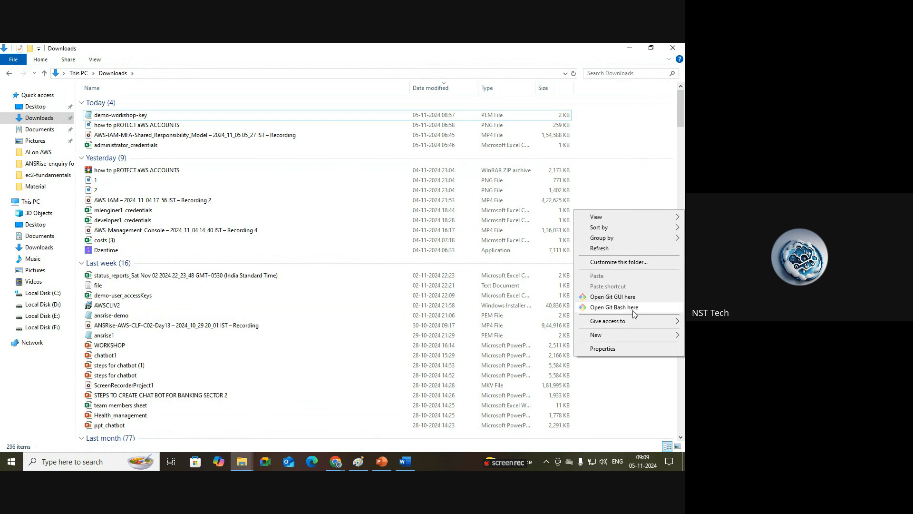
click(633, 308)
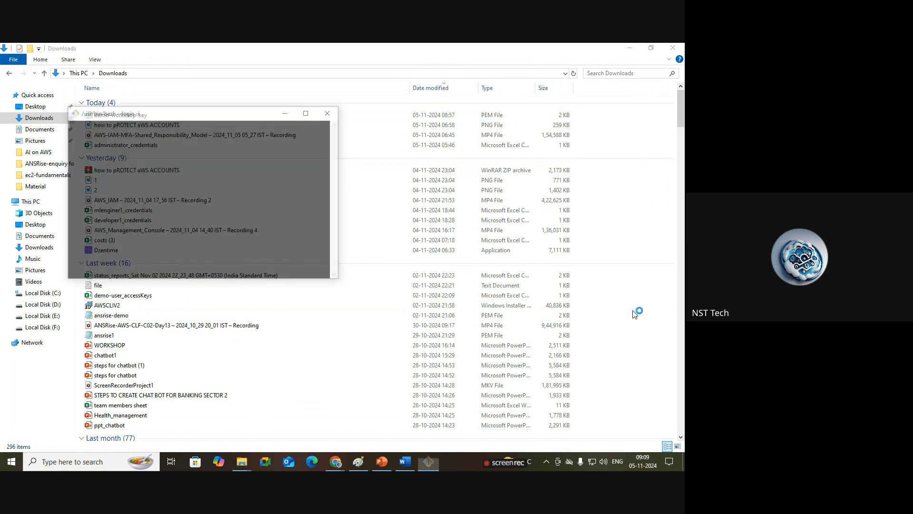
click(308, 112)
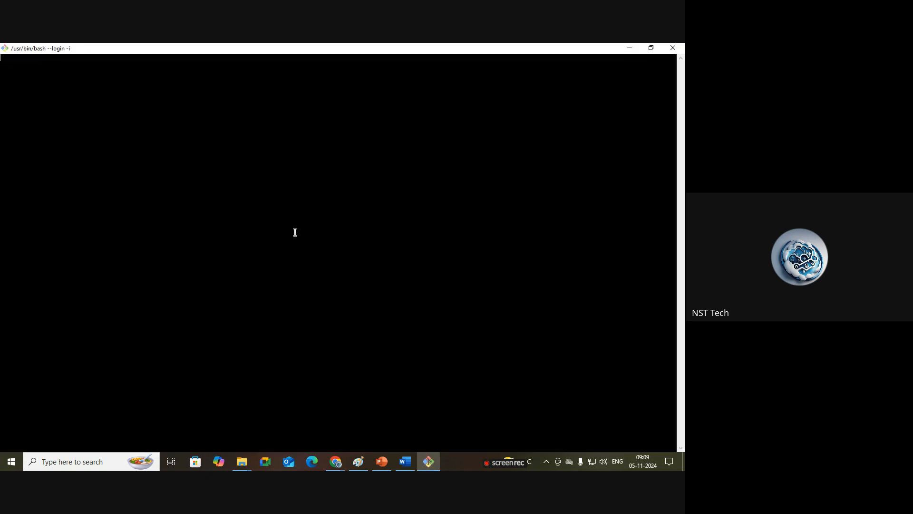
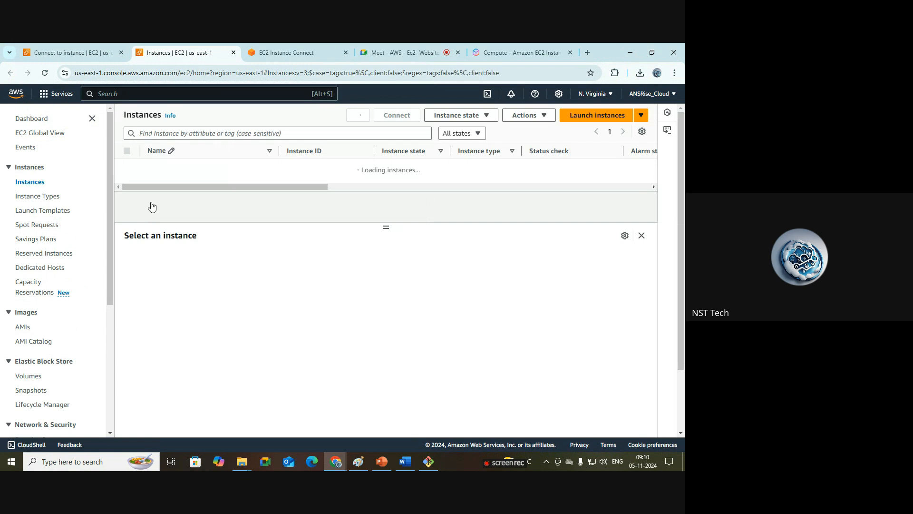
Step: Select the demo-web-server instance and highlight its public IPv4 address
click(128, 202)
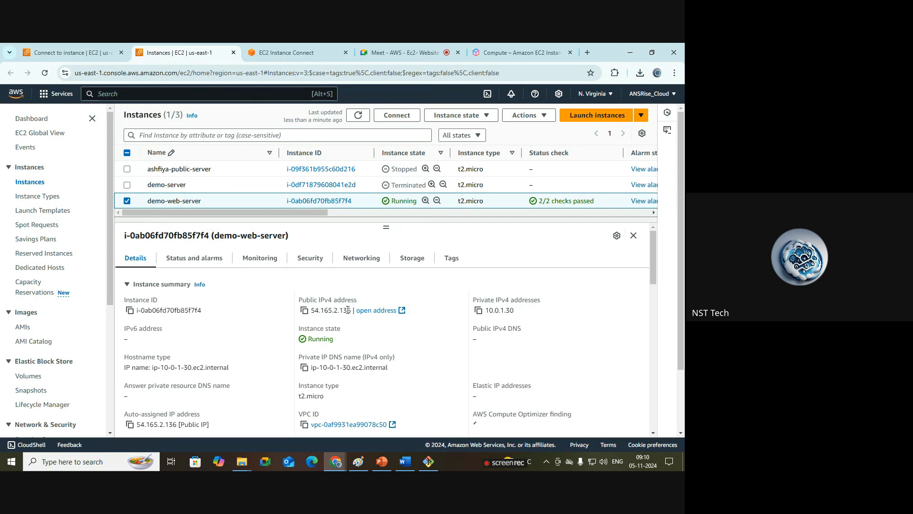
drag(353, 310, 310, 311)
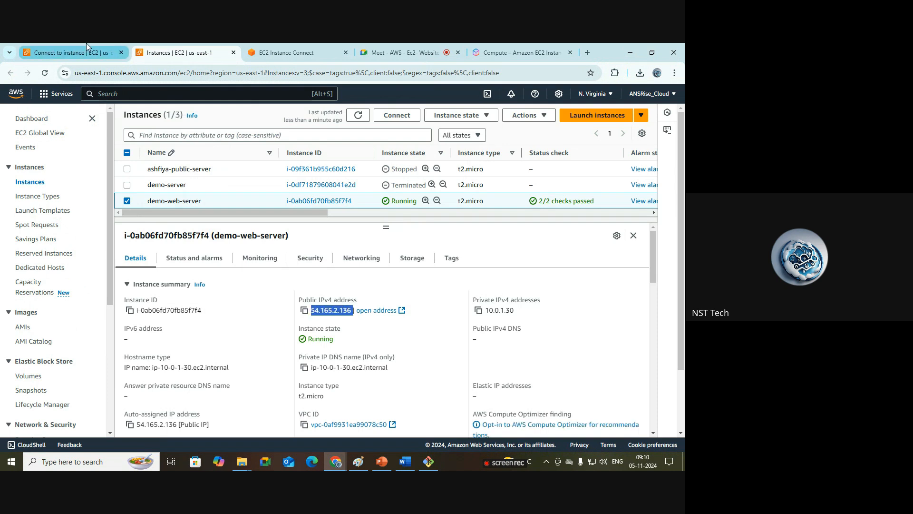
click(76, 52)
Step: Connect to the instance over SSH from Git Bash using demo-workshop-key.pem, accepting the host fingerprint with yes
key(alt+Tab)
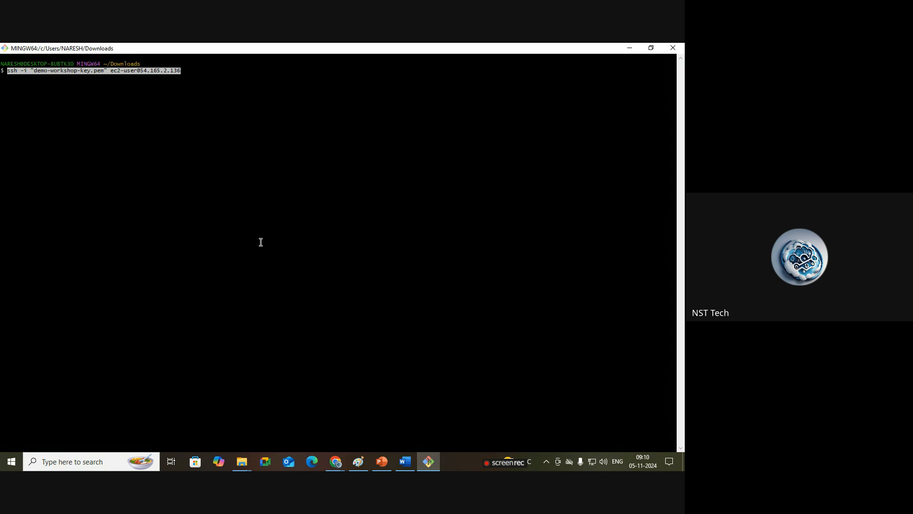
key(Return)
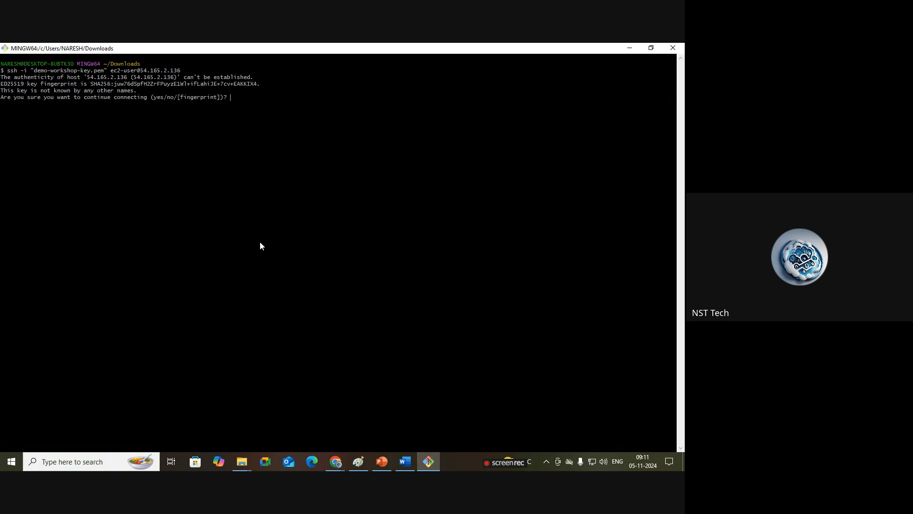
text(yes)
key(Return)
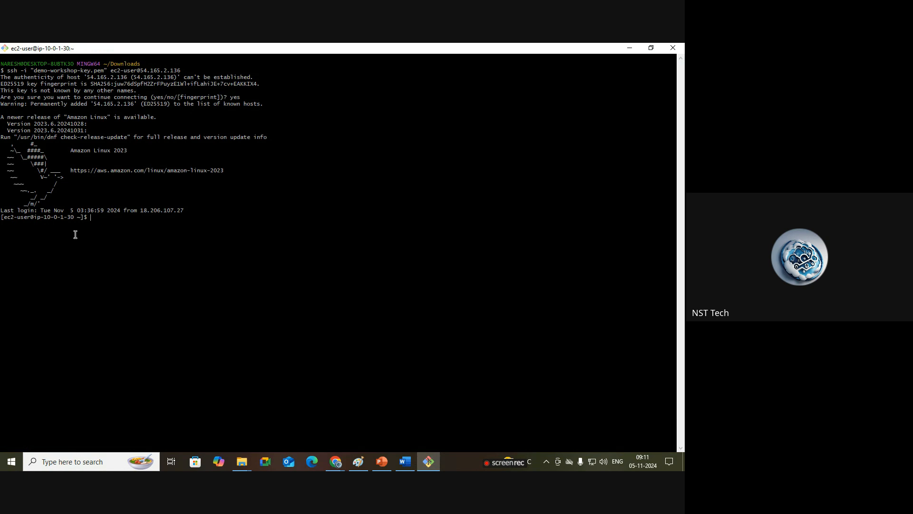
Step: Compare the instance's shell prompt with the example SSH command on the Connect to instance page
drag(41, 217, 77, 223)
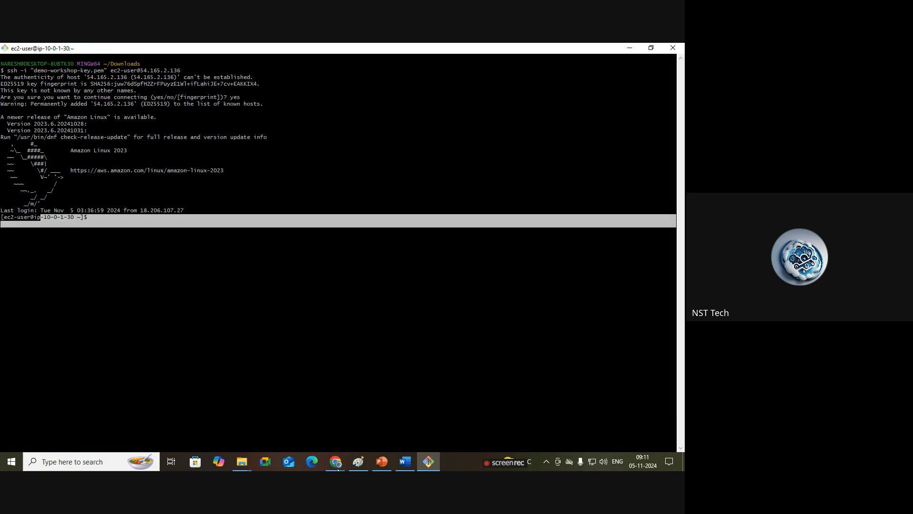
mouse_move(339, 465)
click(285, 414)
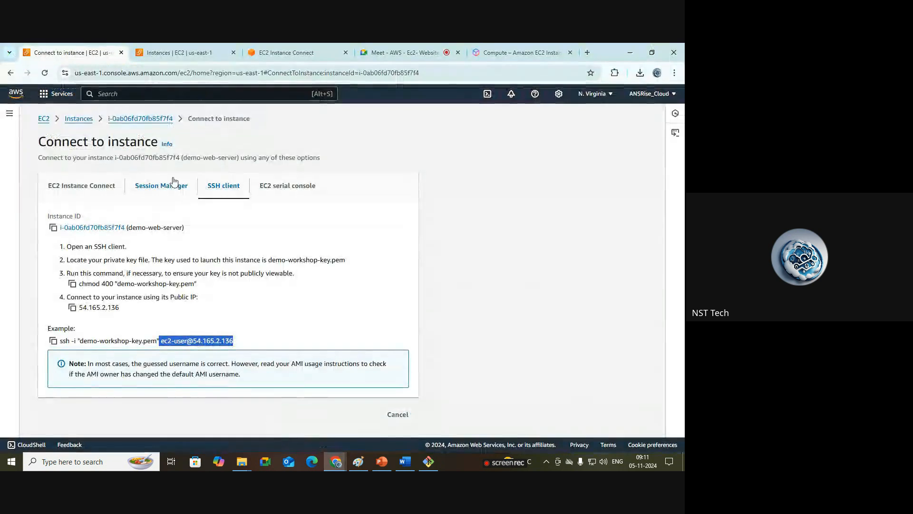
click(192, 48)
click(521, 341)
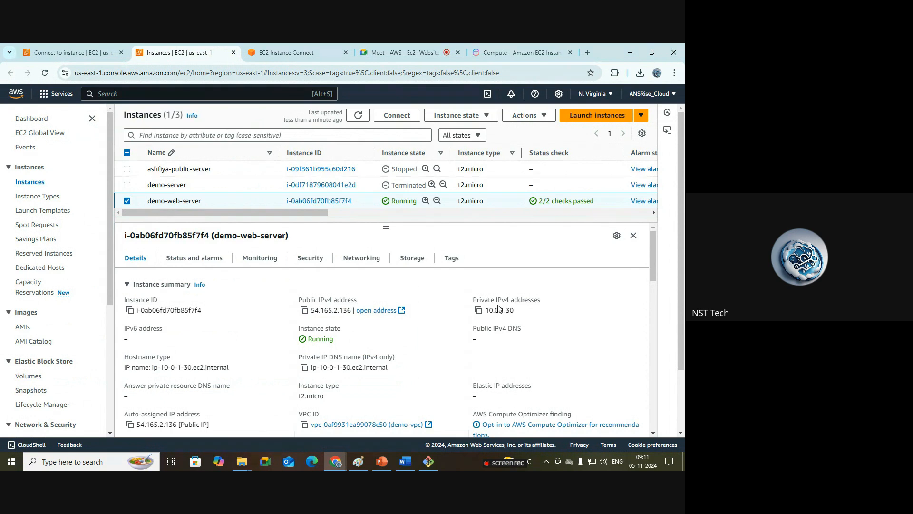
Step: Review the Git Bash session and the EC2 Instance Connect terminal tab for the same instance
click(436, 463)
click(301, 244)
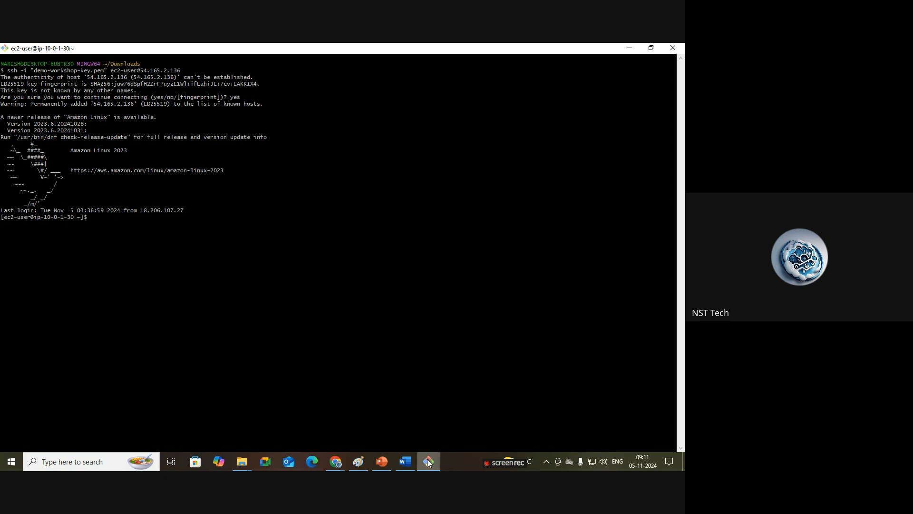
mouse_move(428, 462)
mouse_move(335, 461)
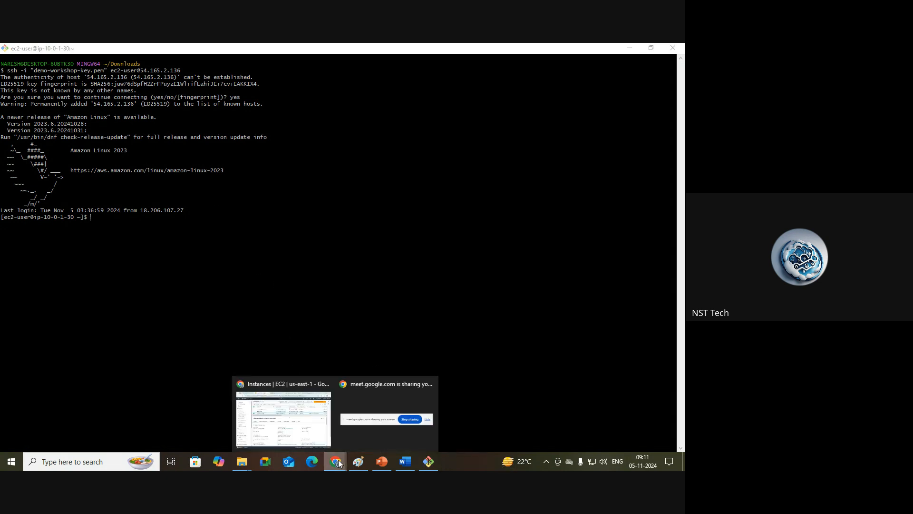
click(286, 413)
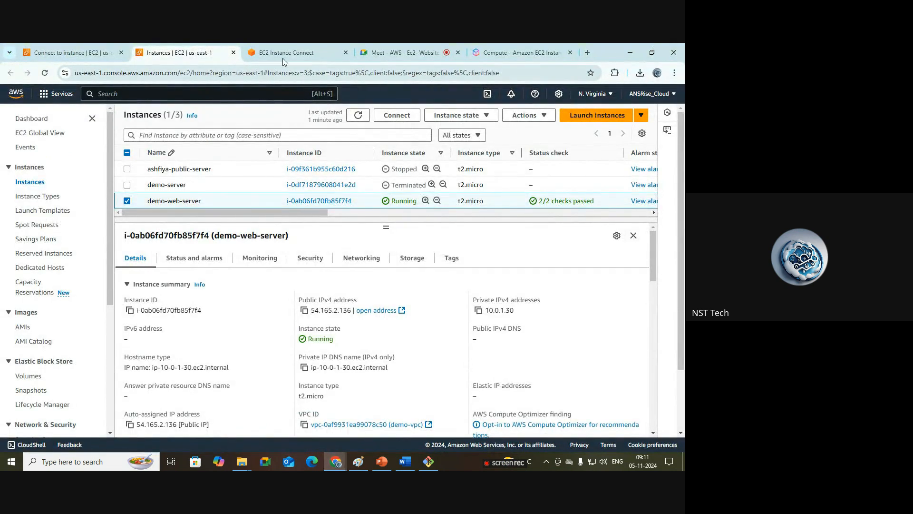
click(284, 57)
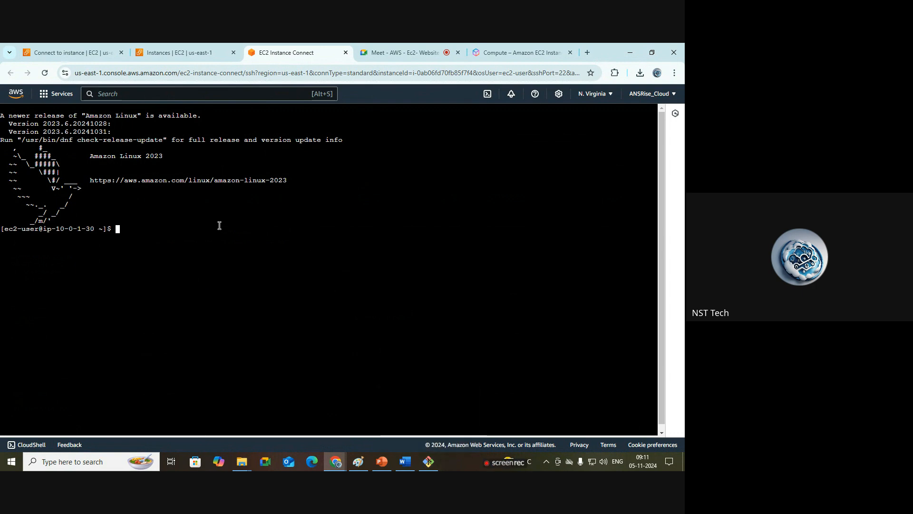
Step: Review the steps list in the Word document, highlighting the create server, connect, and verify internet lines
click(411, 462)
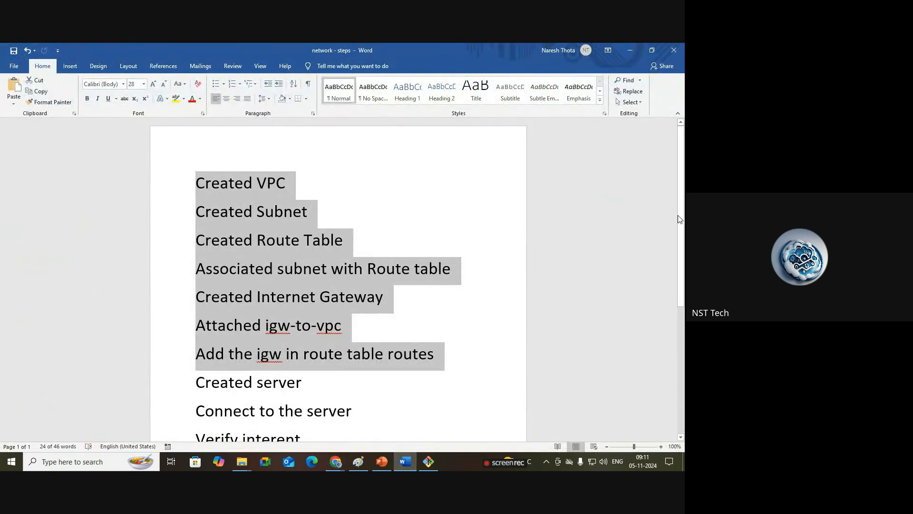
scroll(288, 300, down, 5)
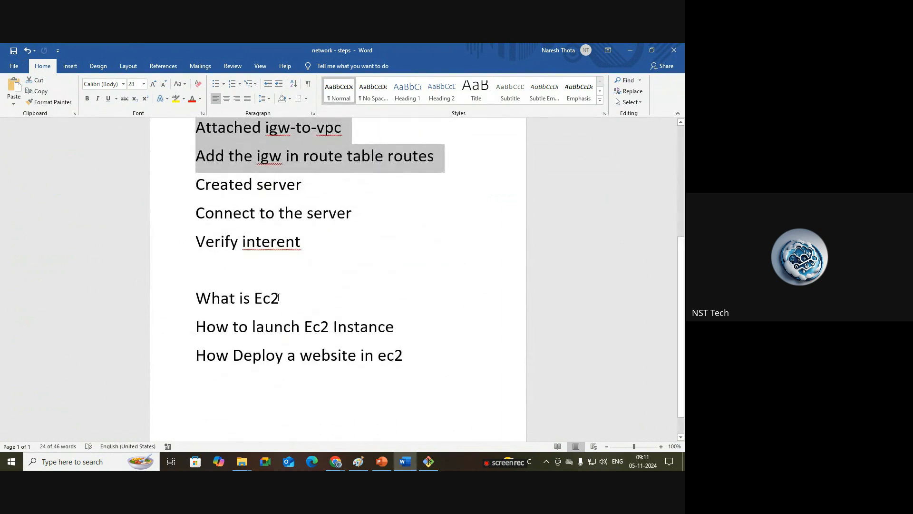
drag(279, 298, 198, 297)
drag(414, 324, 194, 326)
click(376, 299)
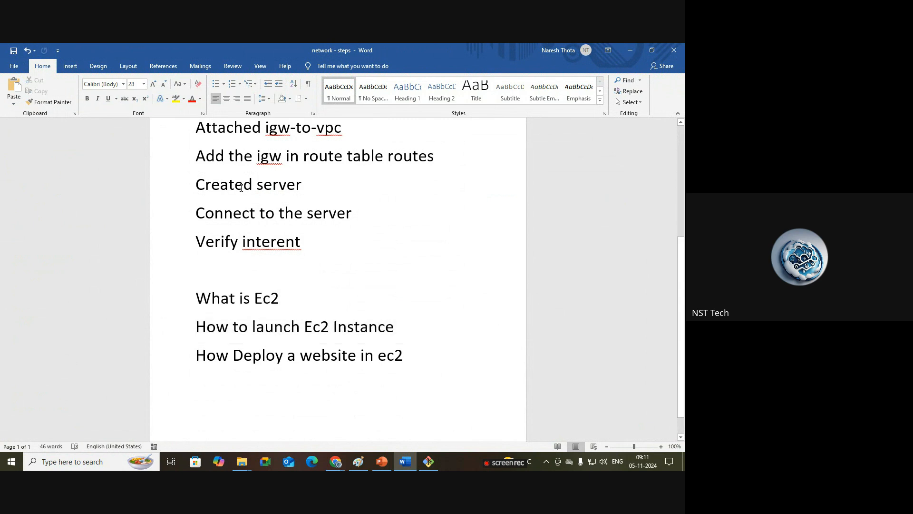
drag(354, 213, 202, 205)
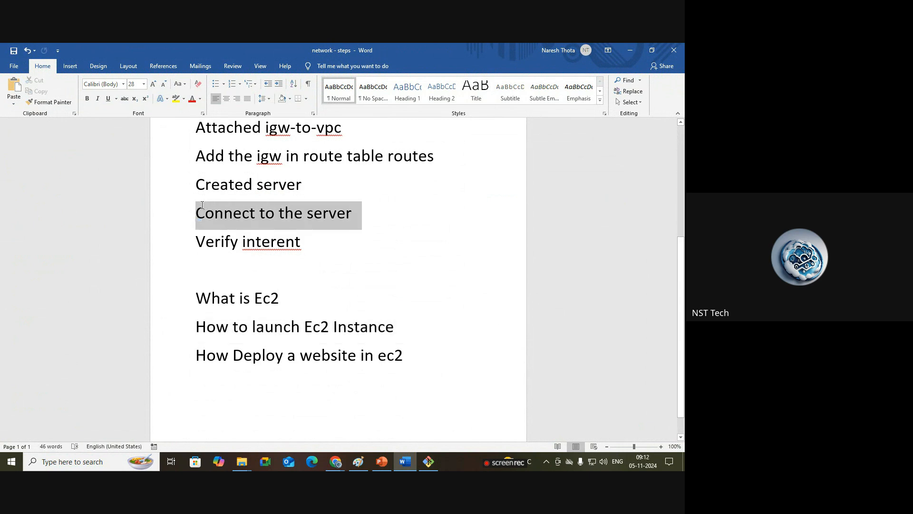
click(392, 194)
drag(373, 209, 210, 184)
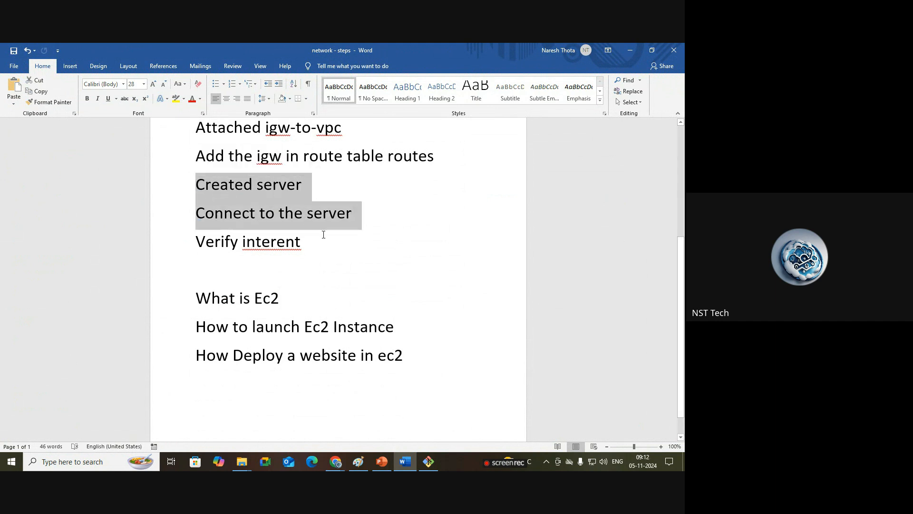
drag(305, 242, 196, 243)
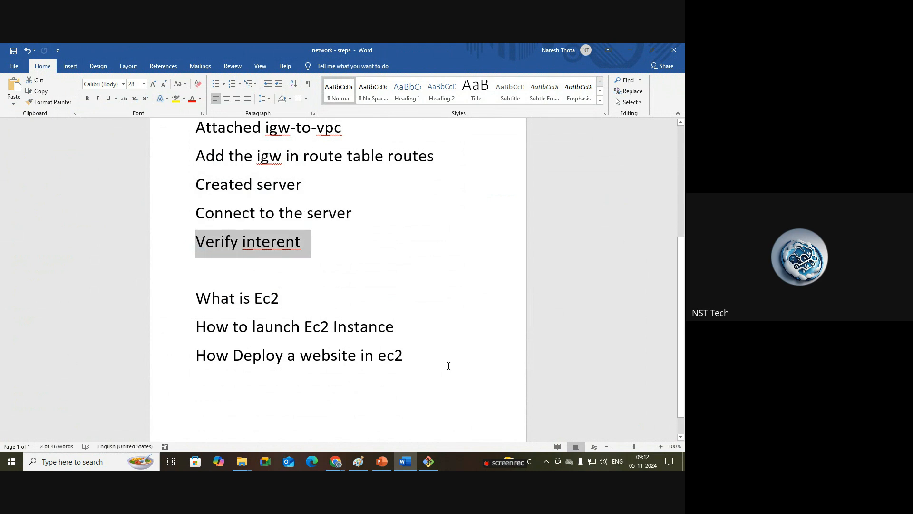
Step: Review the network diagram in Paint, then return to the EC2 Instance Connect terminal
click(359, 462)
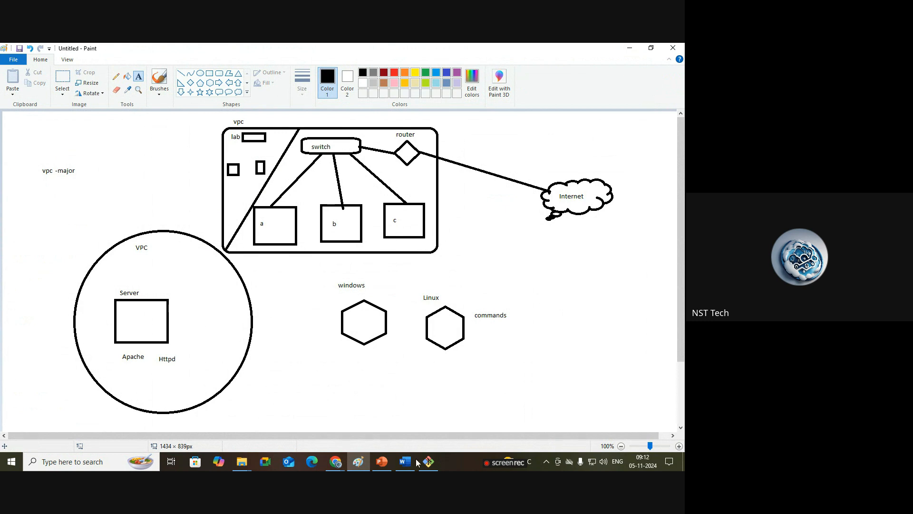
mouse_move(424, 464)
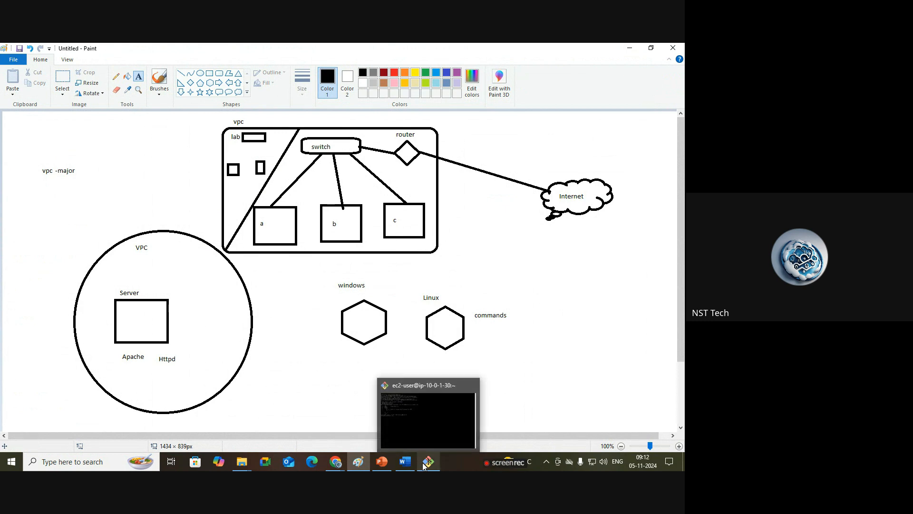
click(421, 440)
mouse_move(336, 463)
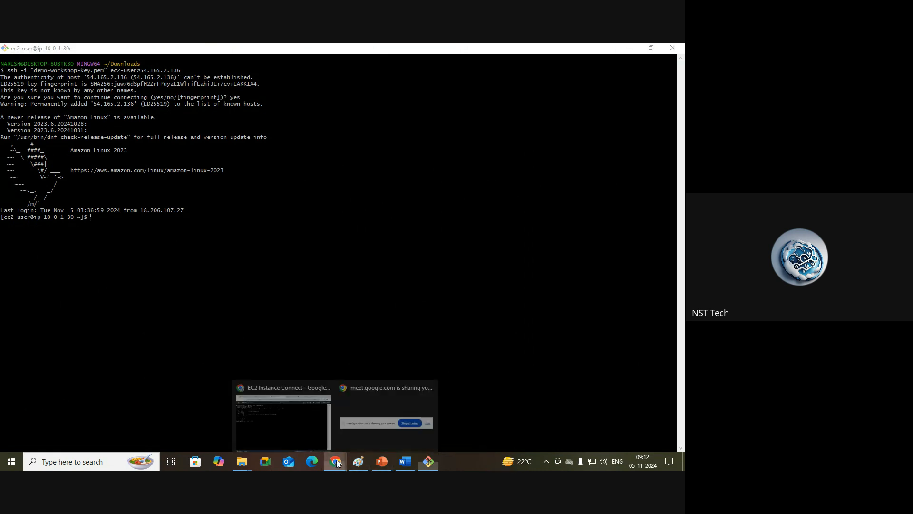
click(302, 426)
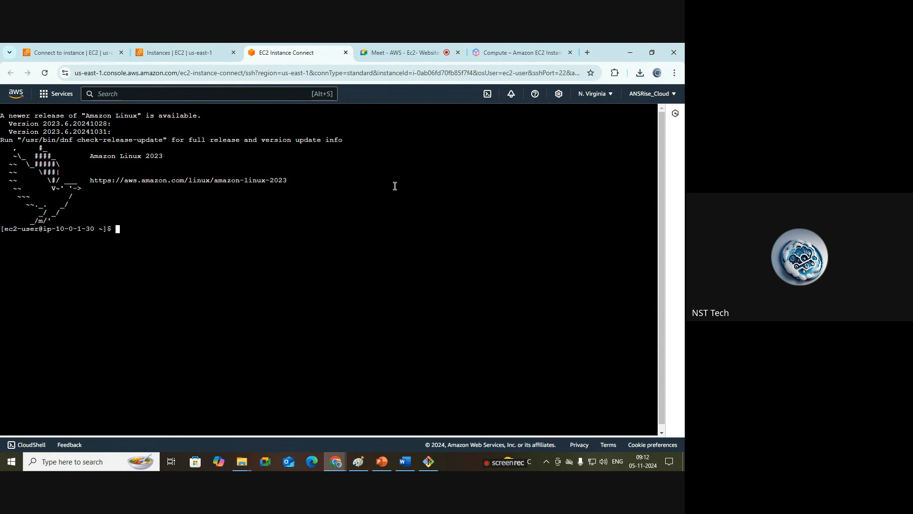
text(ping)
text(www.google.com)
key(Return)
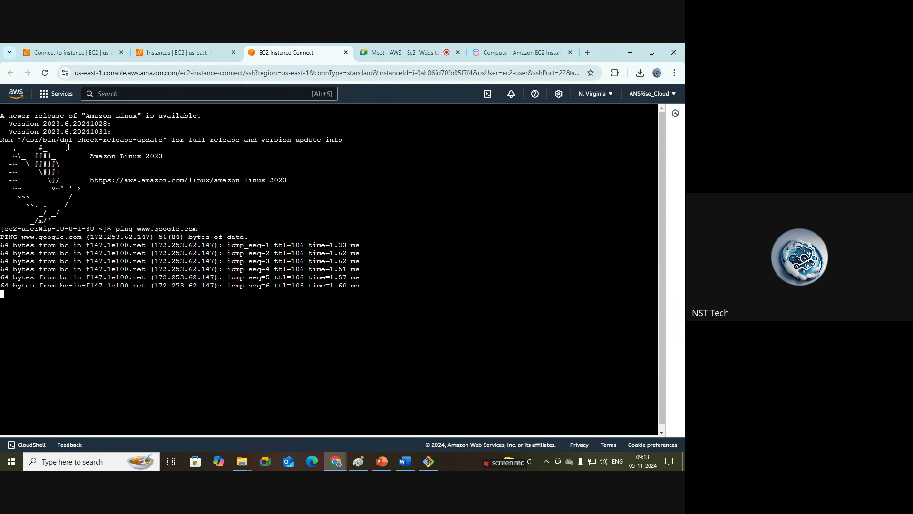
Step: Stop the running ping and clear the terminal screen
drag(368, 296, 1, 239)
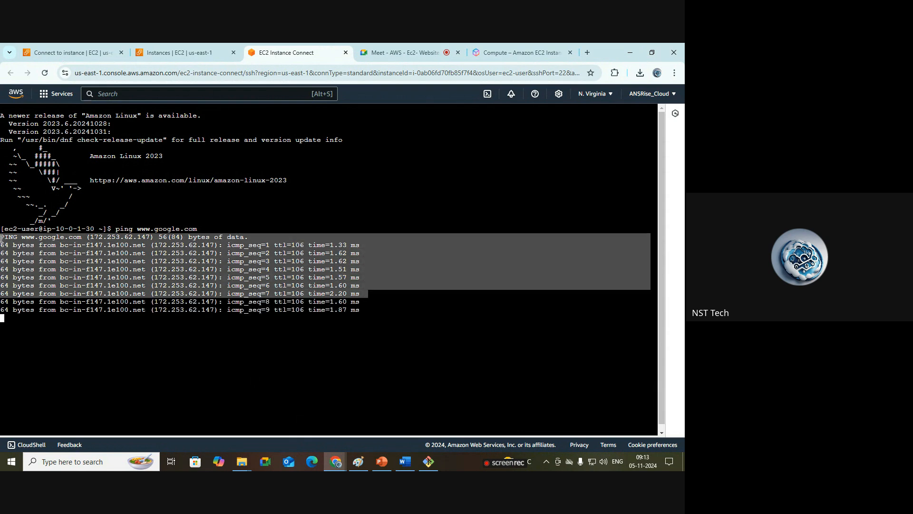
click(426, 331)
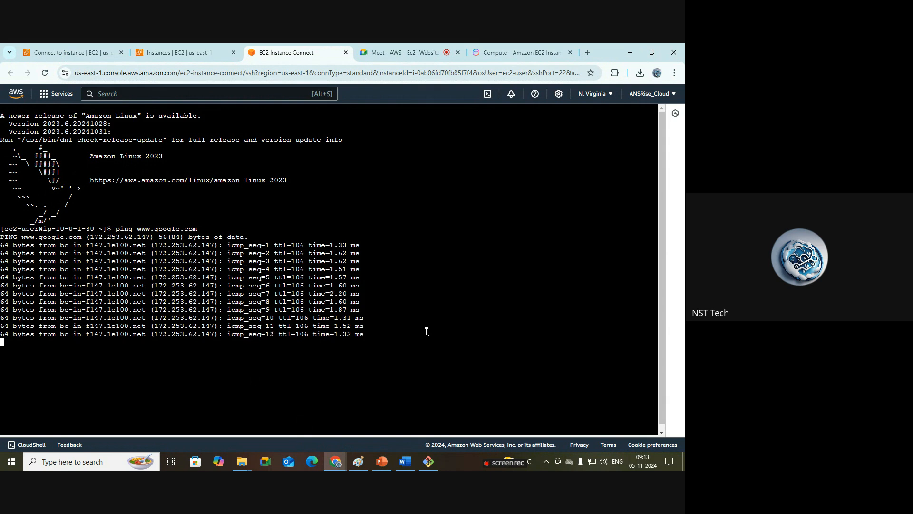
key(ctrl+c)
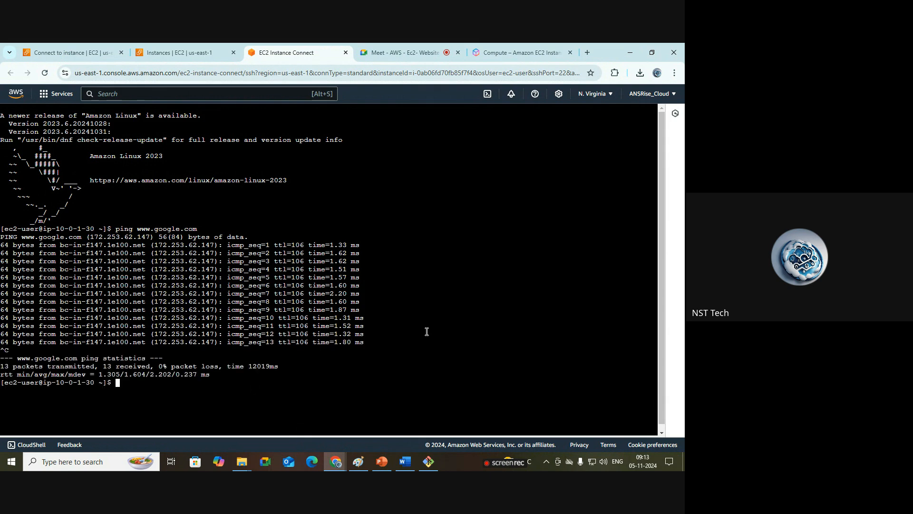
text(clear)
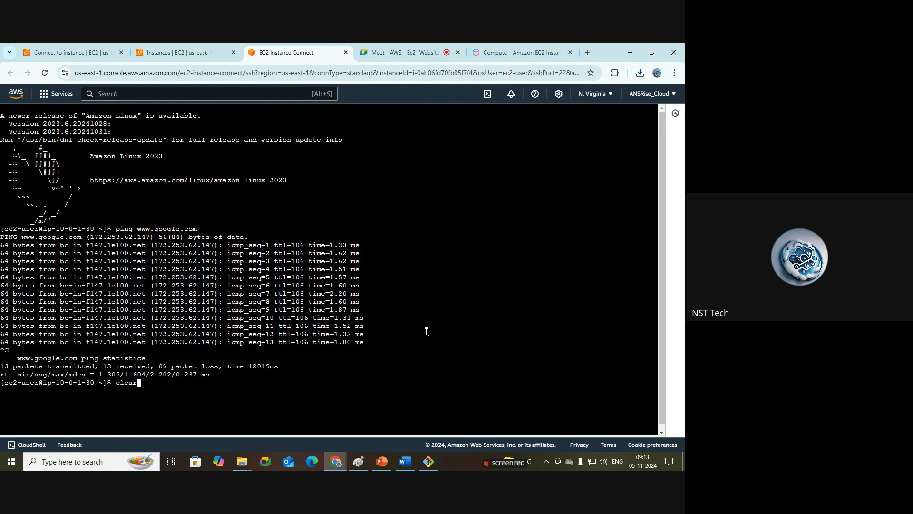
key(Return)
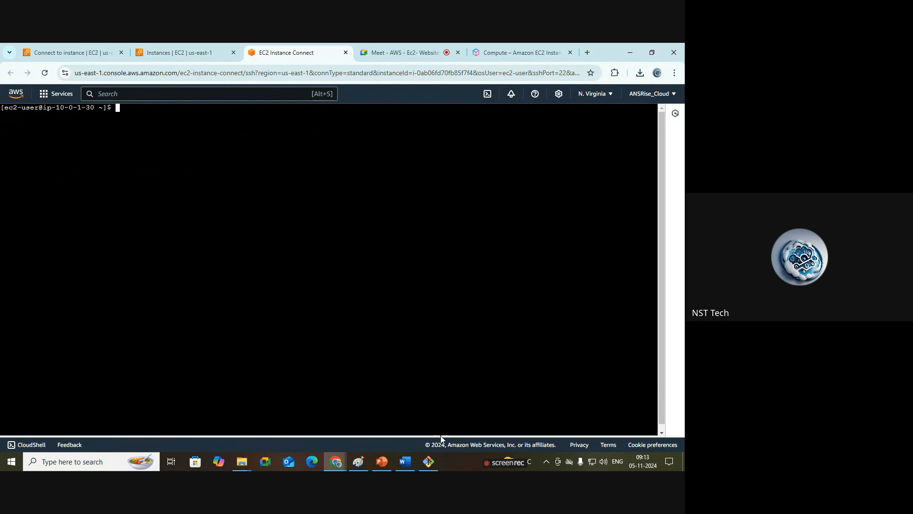
Step: Correct the misspelled word 'interent' to 'internet' in the Word steps list
click(406, 463)
click(312, 246)
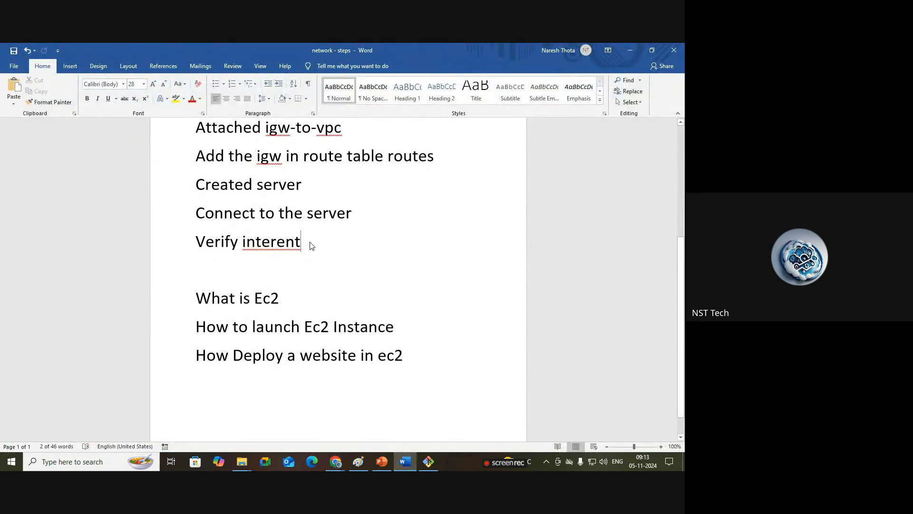
drag(302, 247, 196, 245)
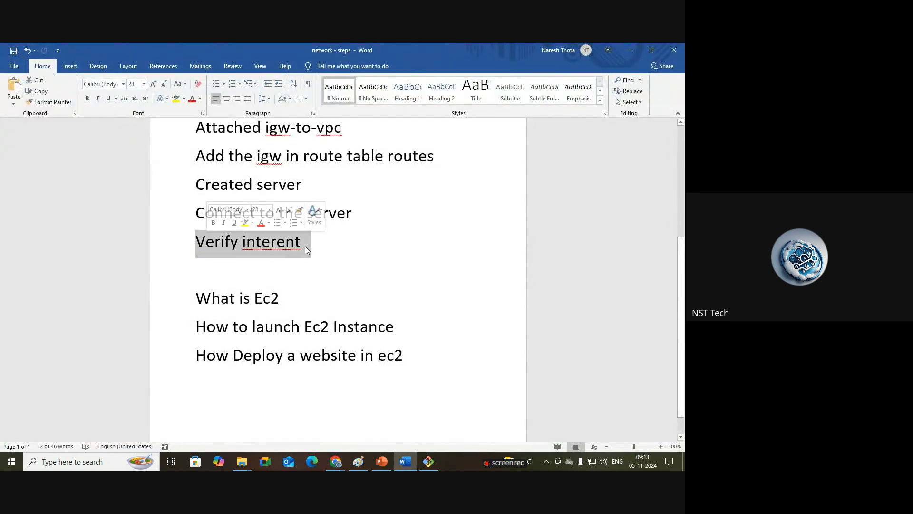
click(293, 248)
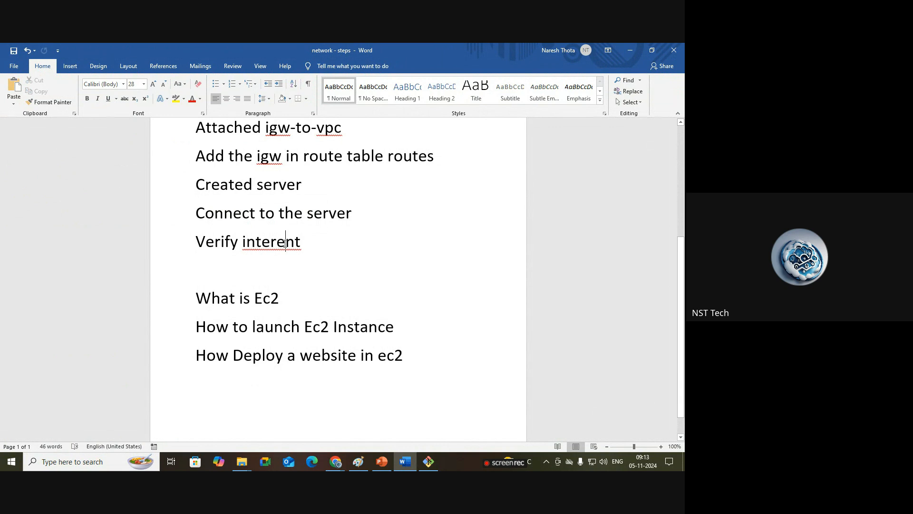
key(BackSpace)
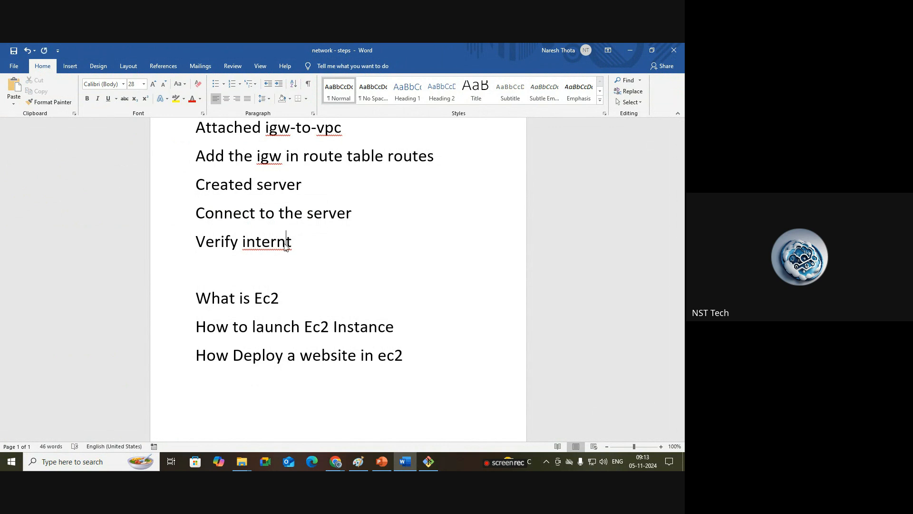
text(e)
Step: Highlight the 'How Deploy a website in ec2' line in the Word document
click(396, 354)
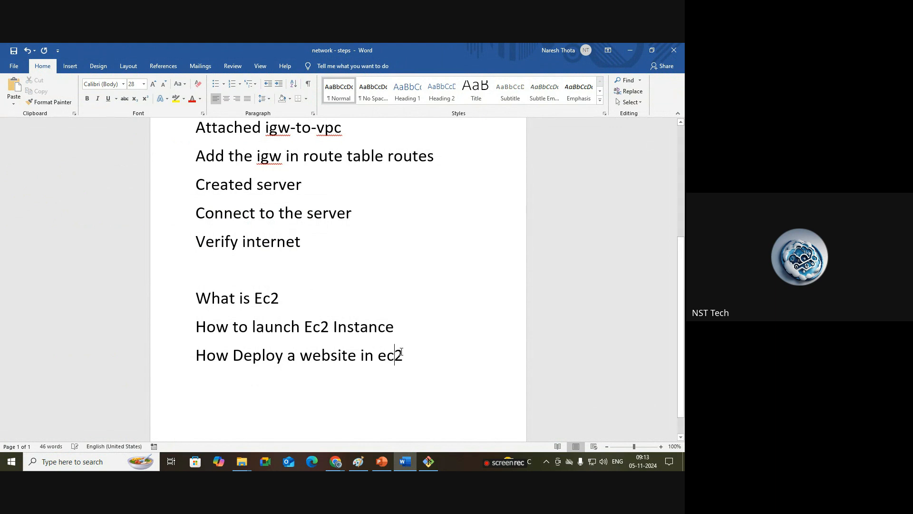
drag(401, 352, 219, 361)
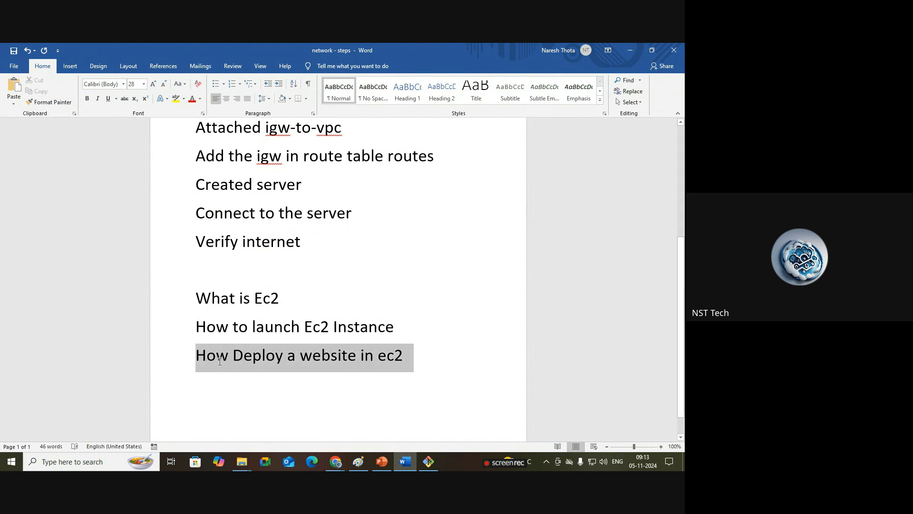
click(220, 361)
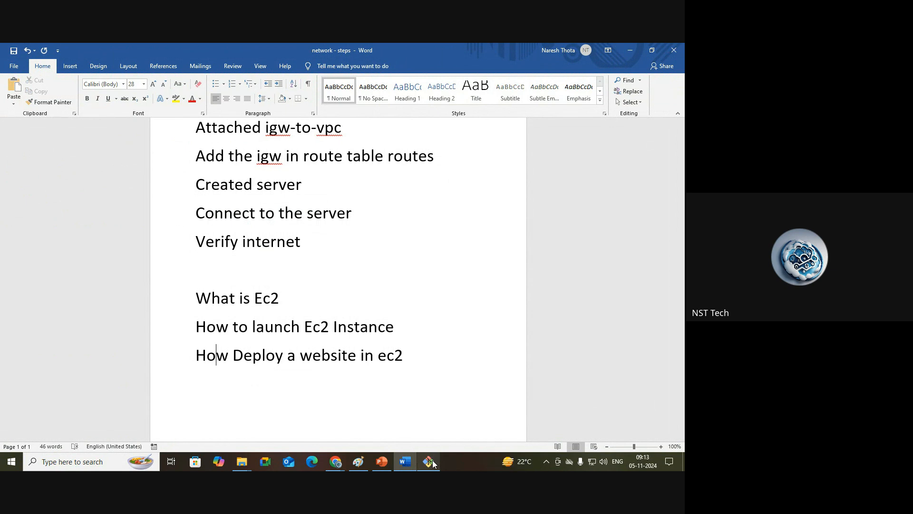
Step: Switch back to the EC2 Instance Connect terminal in the browser
mouse_move(433, 463)
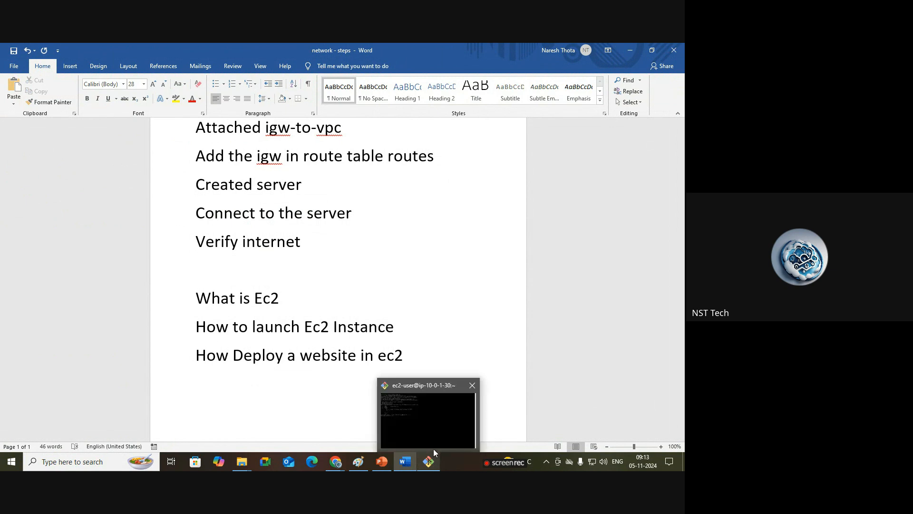
mouse_move(340, 461)
click(281, 414)
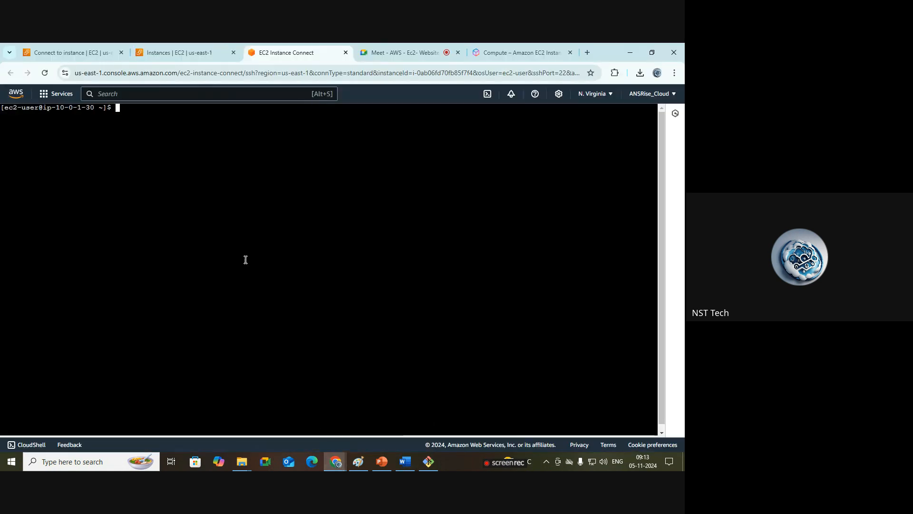